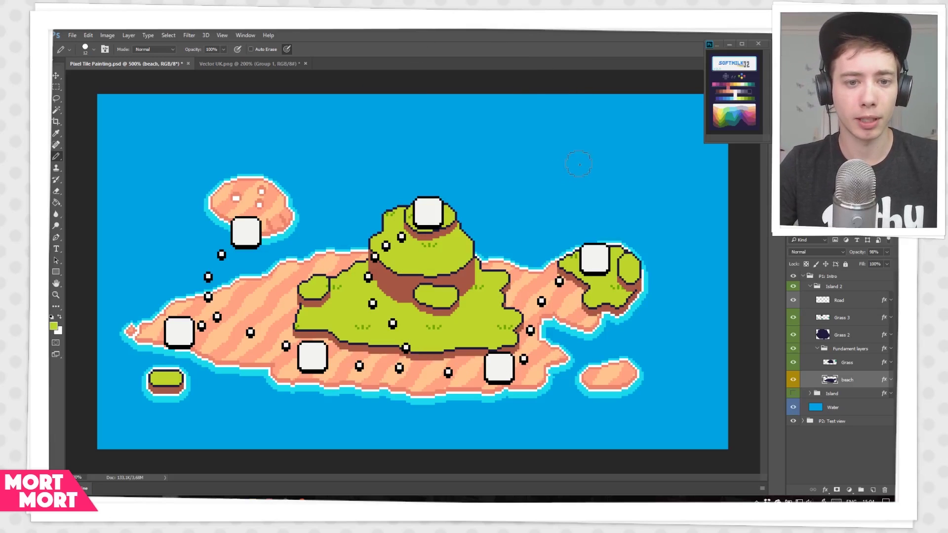
# Paint a new oval sand island in the open water at the upper right of the map on the beach layer
pyautogui.rightClick(540, 158)
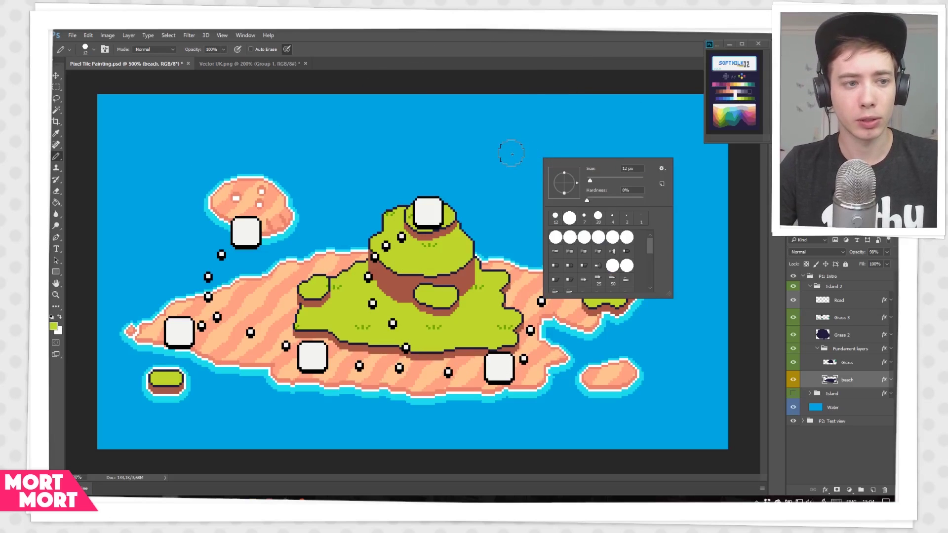
pyautogui.moveTo(513, 153)
pyautogui.mouseDown()
pyautogui.moveTo(533, 153)
pyautogui.moveTo(493, 158)
pyautogui.moveTo(568, 168)
pyautogui.moveTo(523, 185)
pyautogui.moveTo(478, 178)
pyautogui.moveTo(567, 177)
pyautogui.moveTo(518, 148)
pyautogui.moveTo(502, 153)
pyautogui.mouseUp()
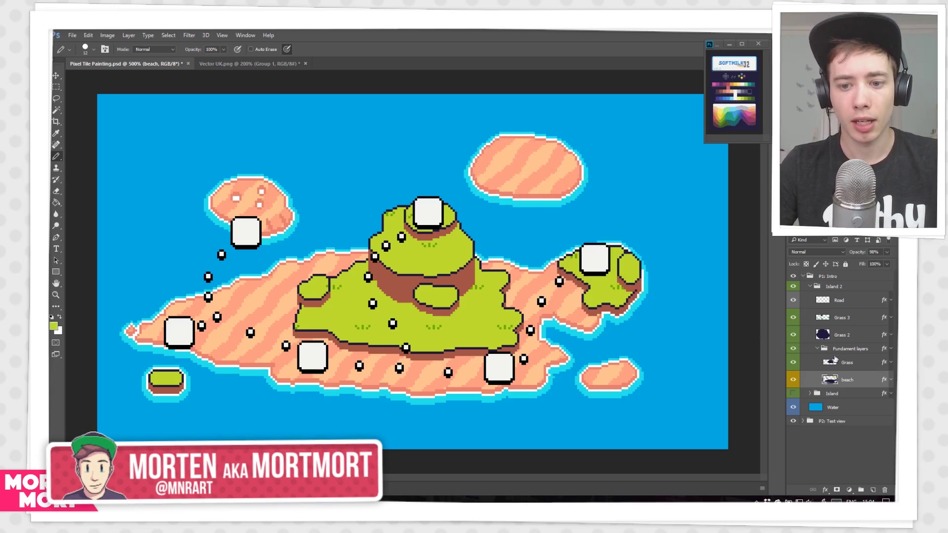
# Paint a grass hill on the new sand island and a smaller raised grass tier on top of it, using the higher grass layers
pyautogui.hotkey('alt', ']')
pyautogui.moveTo(537, 155)
pyautogui.mouseDown()
pyautogui.moveTo(510, 158)
pyautogui.moveTo(537, 168)
pyautogui.moveTo(547, 153)
pyautogui.moveTo(536, 147)
pyautogui.moveTo(513, 147)
pyautogui.moveTo(550, 177)
pyautogui.moveTo(522, 154)
pyautogui.moveTo(550, 144)
pyautogui.moveTo(533, 134)
pyautogui.mouseUp()
pyautogui.hotkey('alt', ']')
pyautogui.hotkey('alt', ']')
pyautogui.hotkey('alt', ']')
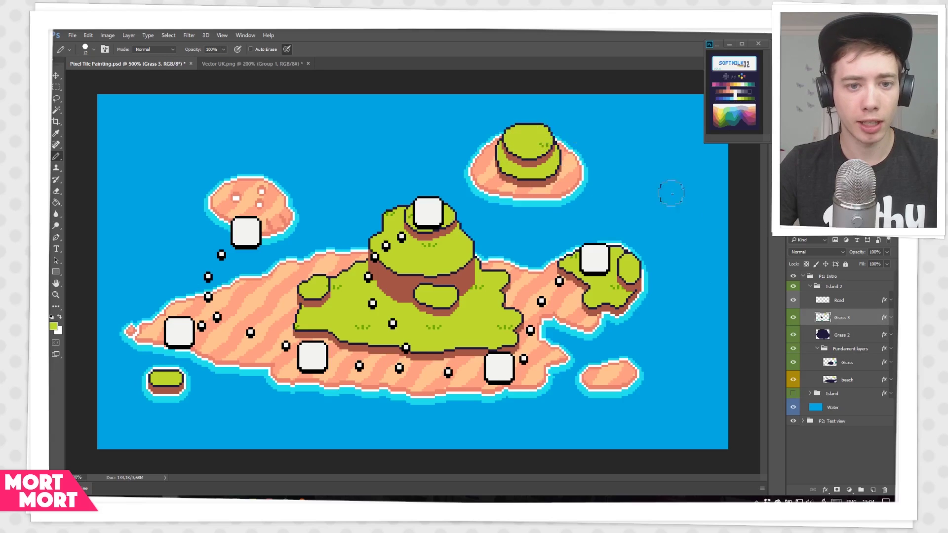
# Place four white path dots on the Road layer, leading from the eastern level square up onto the new island's hill
pyautogui.hotkey('alt', ']')
pyautogui.press('x')
pyautogui.click(593, 228)
pyautogui.click(583, 207)
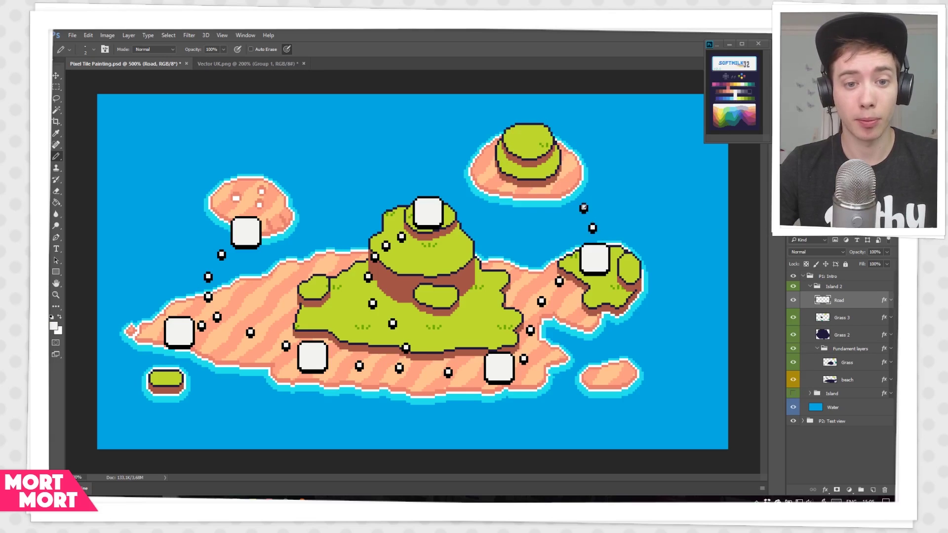
pyautogui.click(566, 188)
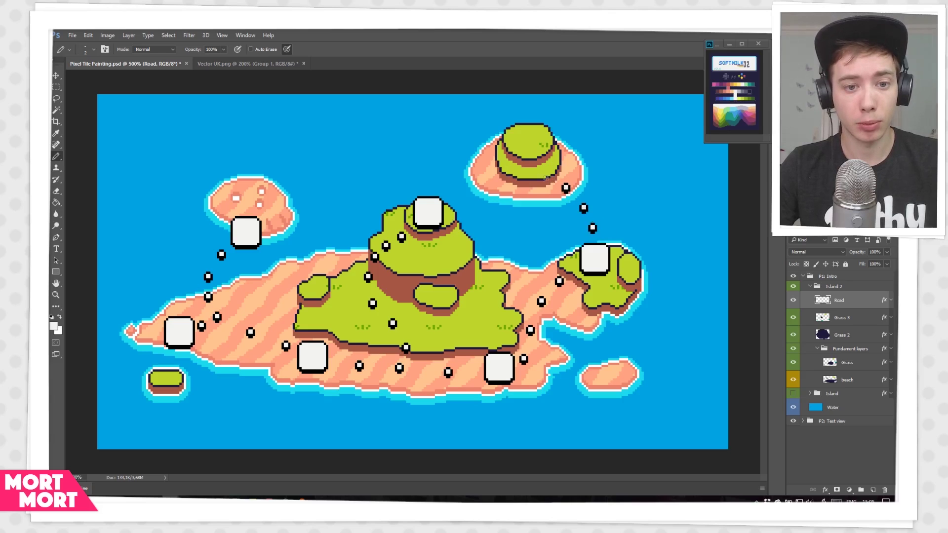
pyautogui.click(543, 175)
# Choose a different brush tip from the brush presets for painting on the Road layer
pyautogui.rightClick(618, 194)
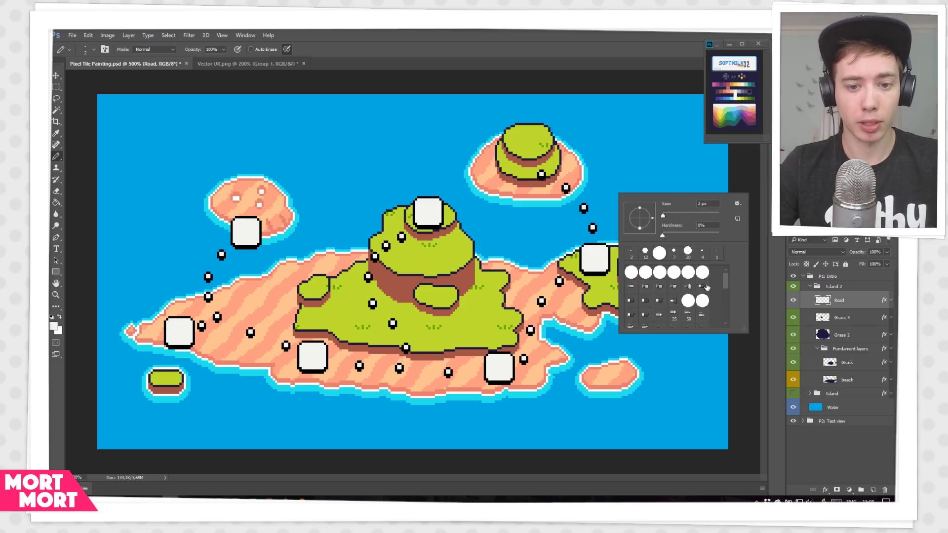
pyautogui.scroll(-3, 689, 316)
pyautogui.doubleClick(688, 320)
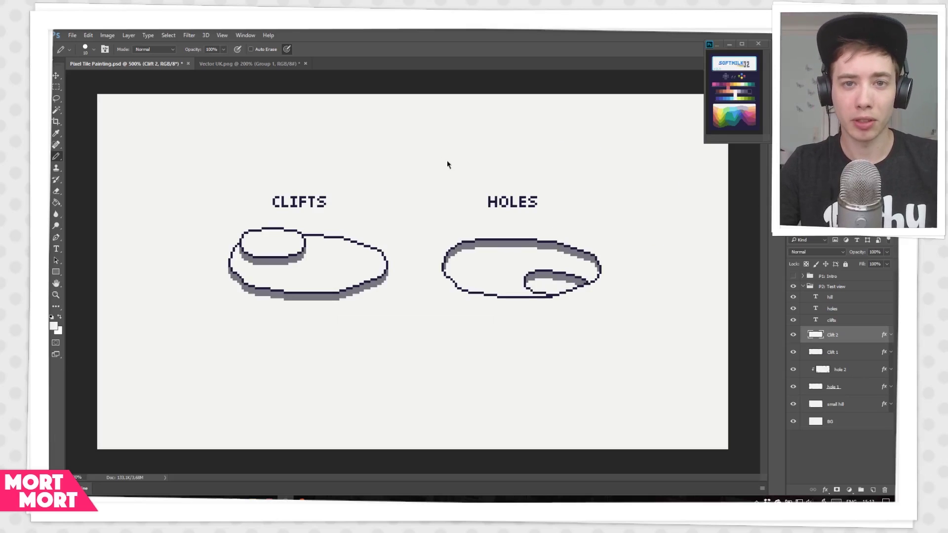
# Paint a test shape on the Clift 2 layer above the CLIFTS label and another on the hole 1 layer above HOLES
pyautogui.moveTo(397, 144)
pyautogui.mouseDown()
pyautogui.moveTo(338, 133)
pyautogui.moveTo(323, 159)
pyautogui.moveTo(388, 154)
pyautogui.moveTo(381, 141)
pyautogui.mouseUp()
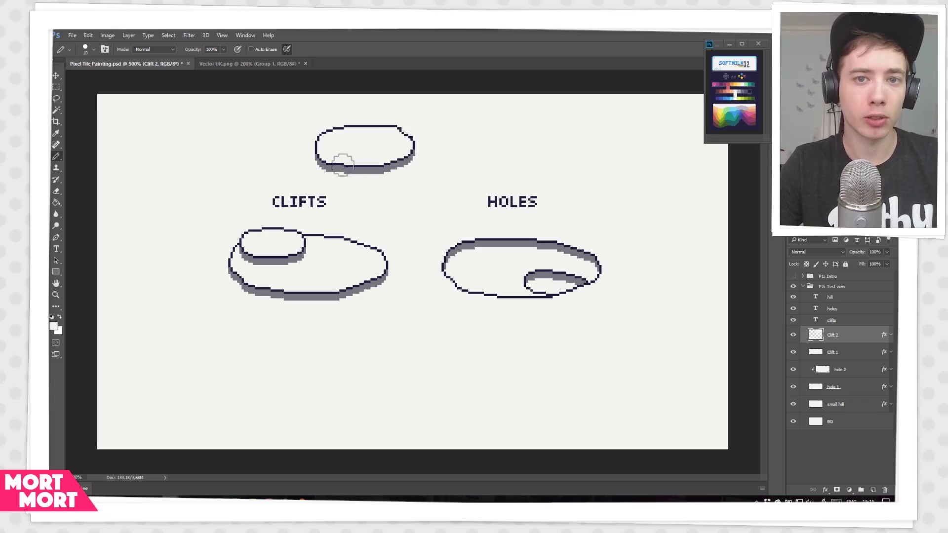
pyautogui.click(855, 386)
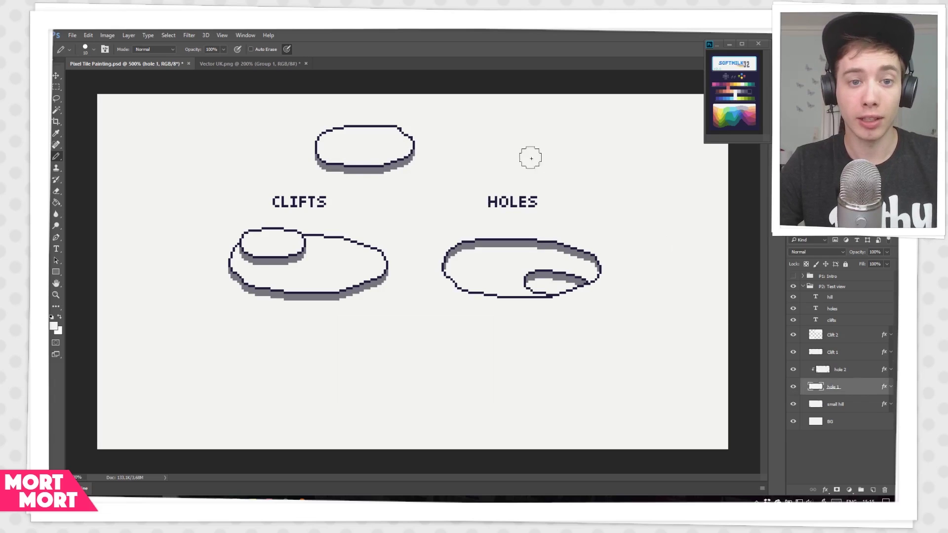
pyautogui.moveTo(527, 131)
pyautogui.mouseDown()
pyautogui.moveTo(483, 139)
pyautogui.moveTo(476, 152)
pyautogui.moveTo(483, 165)
pyautogui.moveTo(509, 167)
pyautogui.moveTo(550, 154)
pyautogui.moveTo(520, 142)
pyautogui.moveTo(492, 153)
pyautogui.moveTo(541, 152)
pyautogui.mouseUp()
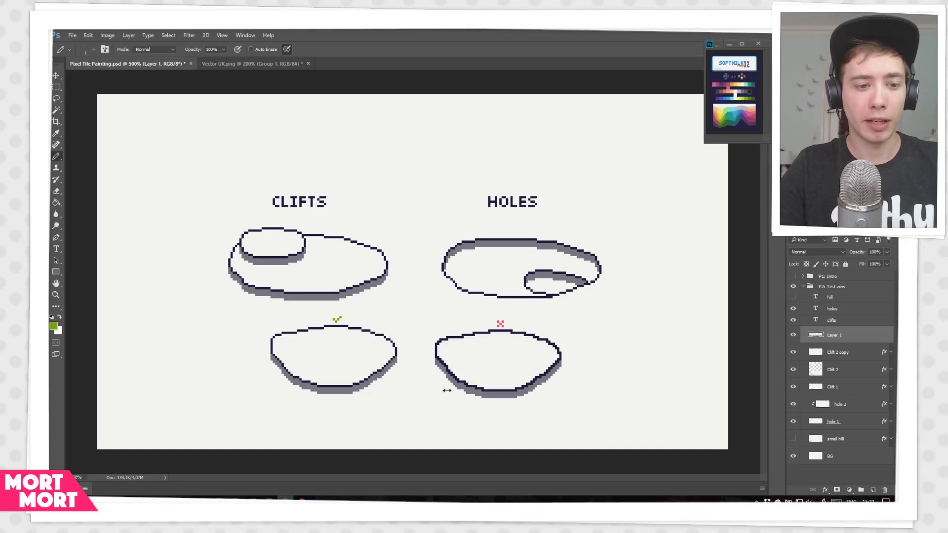
# Examine up close how the pixel corners of the X-marked outline differ from those of the check-marked outline
pyautogui.scroll(5, 447, 390)
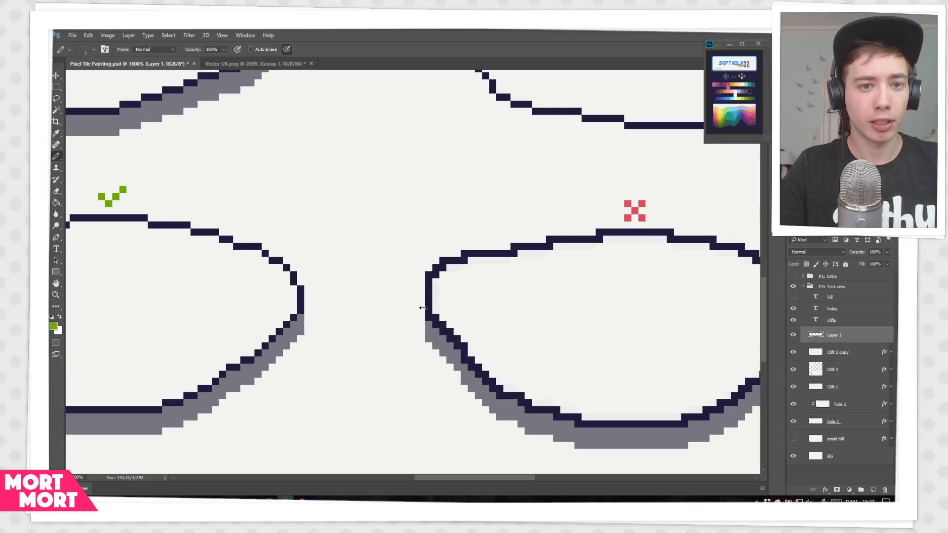
pyautogui.press('v')
pyautogui.moveTo(399, 321); pyautogui.dragTo(547, 295)
pyautogui.moveTo(446, 286); pyautogui.dragTo(292, 278)
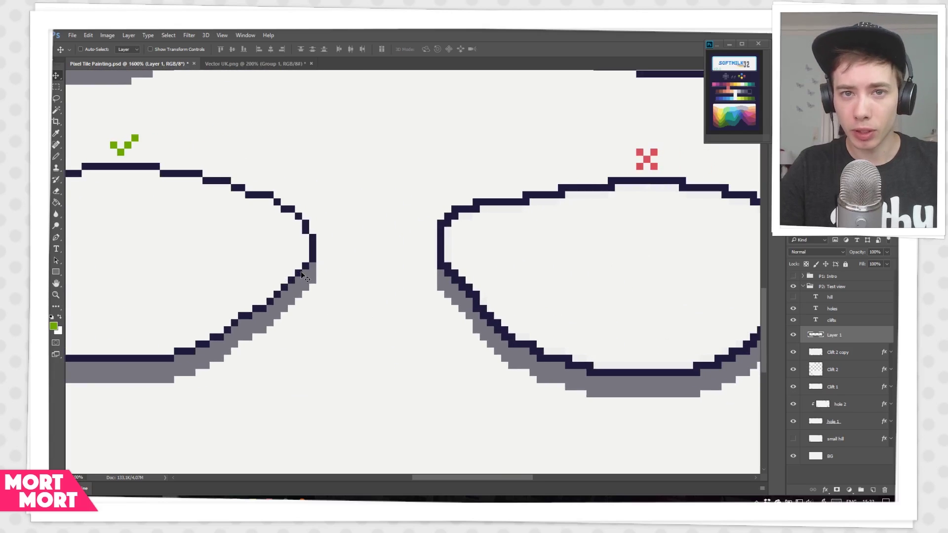
pyautogui.moveTo(579, 232); pyautogui.dragTo(525, 237)
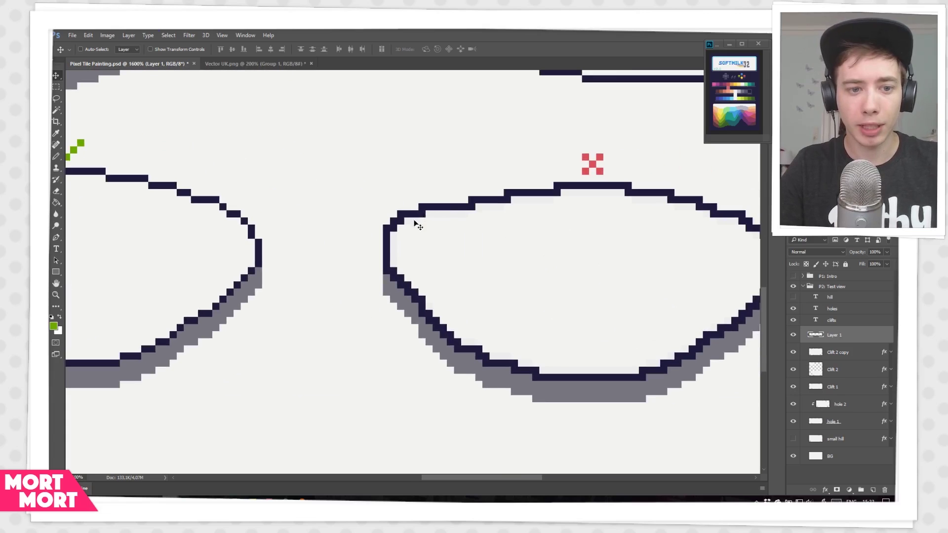
pyautogui.moveTo(604, 313); pyautogui.dragTo(551, 321)
pyautogui.moveTo(318, 261); pyautogui.dragTo(368, 277)
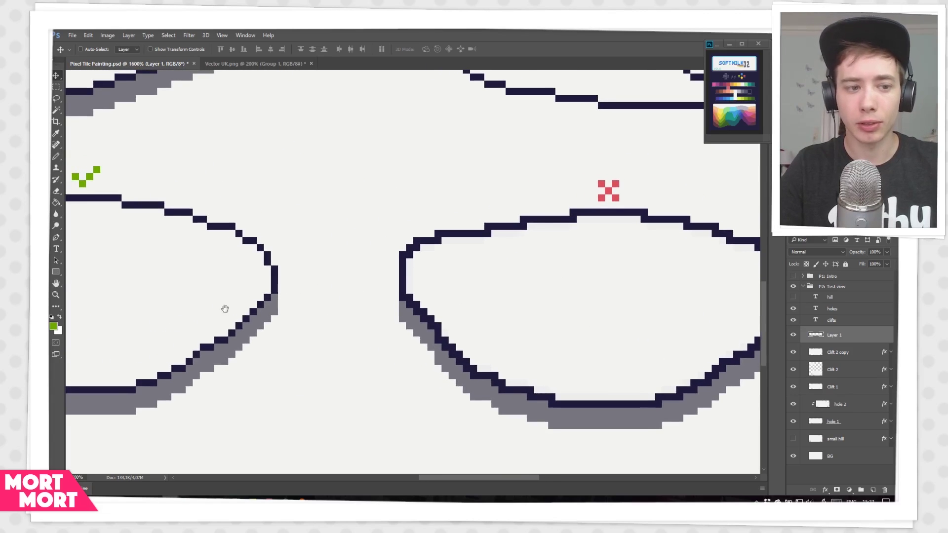
# Inspect the whole check-marked outline up close and compare both example shapes at a smaller scale
pyautogui.moveTo(242, 311); pyautogui.dragTo(521, 295)
pyautogui.scroll(1, 376, 254)
pyautogui.scroll(-1, 368, 258)
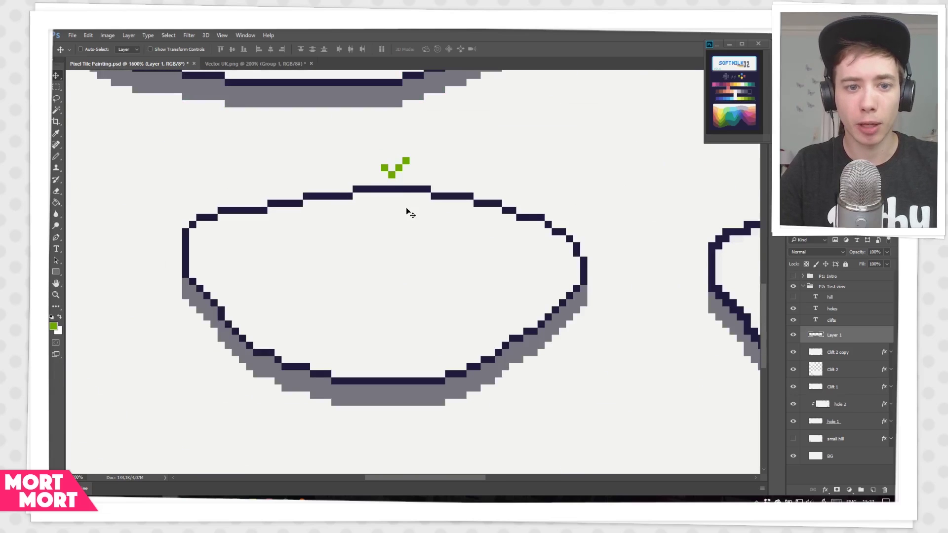
pyautogui.scroll(-1, 634, 261)
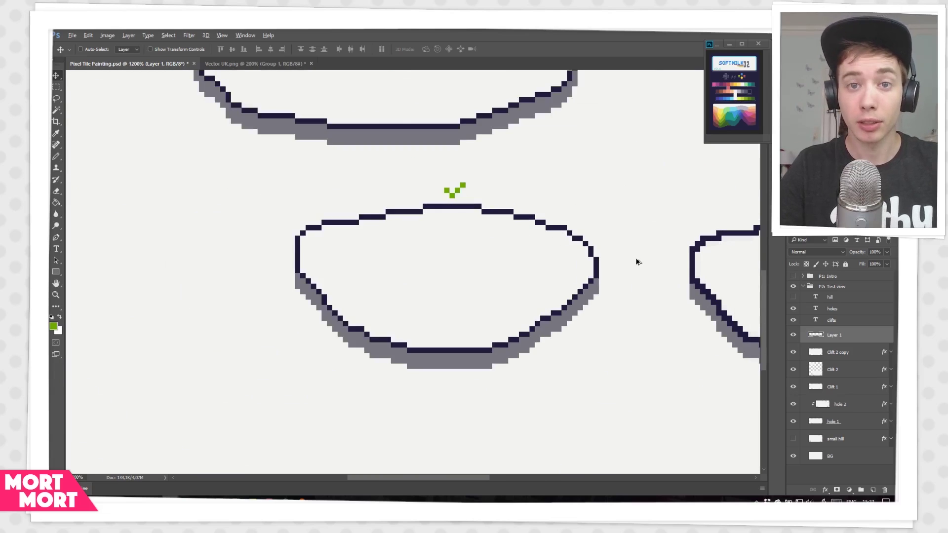
pyautogui.scroll(-2, 636, 262)
pyautogui.moveTo(668, 238); pyautogui.dragTo(522, 302)
pyautogui.scroll(-1, 538, 302)
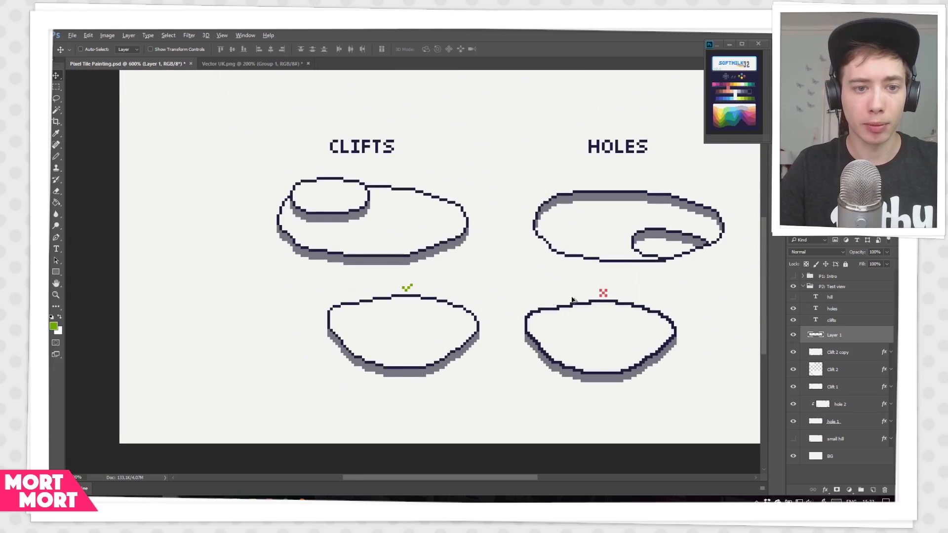
pyautogui.scroll(-1, 561, 302)
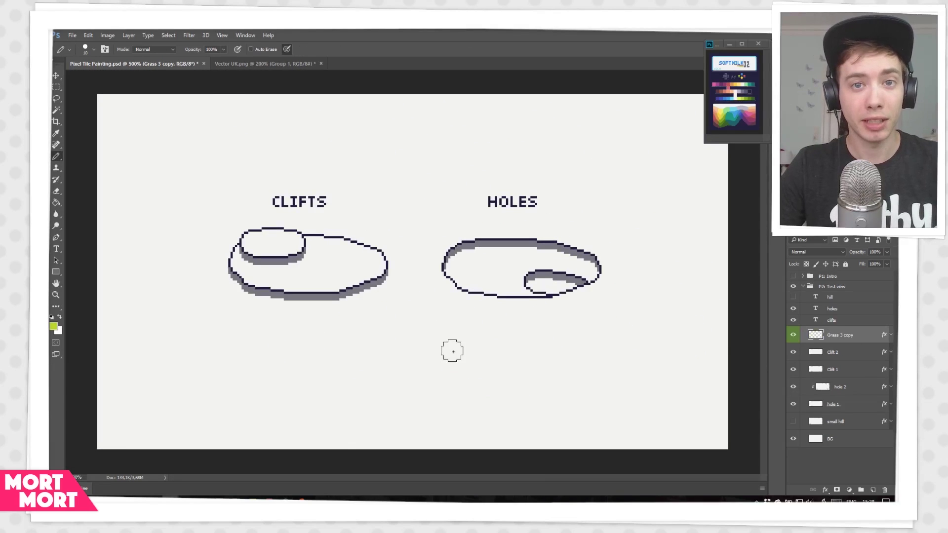
# Paint a grass mound below the examples on the Grass 3 copy layer and duplicate the layer for a smaller raised mound
pyautogui.moveTo(451, 349)
pyautogui.mouseDown()
pyautogui.moveTo(367, 353)
pyautogui.moveTo(342, 373)
pyautogui.moveTo(368, 394)
pyautogui.moveTo(476, 385)
pyautogui.moveTo(451, 360)
pyautogui.moveTo(350, 366)
pyautogui.moveTo(387, 387)
pyautogui.moveTo(455, 379)
pyautogui.moveTo(391, 371)
pyautogui.moveTo(378, 378)
pyautogui.moveTo(437, 373)
pyautogui.moveTo(429, 344)
pyautogui.moveTo(383, 349)
pyautogui.moveTo(405, 367)
pyautogui.moveTo(441, 354)
pyautogui.moveTo(395, 354)
pyautogui.mouseUp()
pyautogui.hotkey('ctrl', 'j')
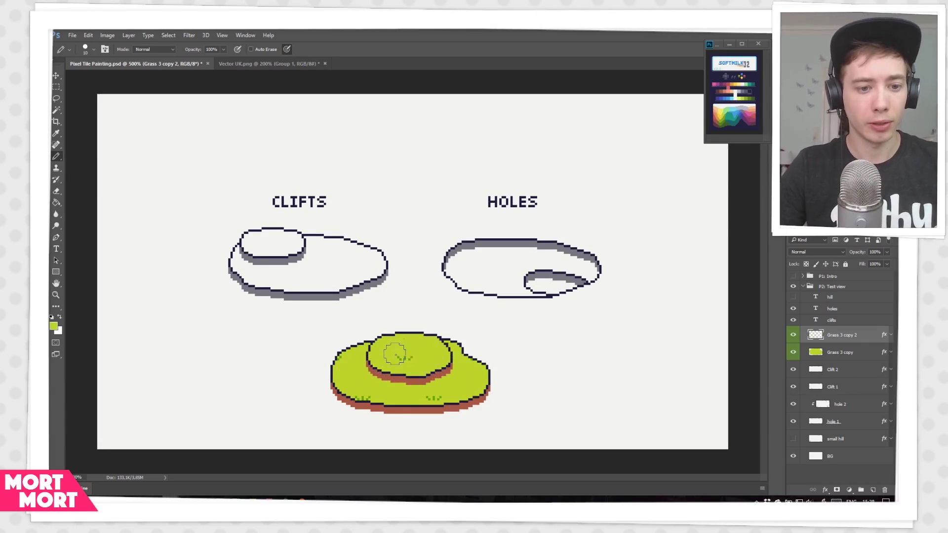
# Try extending the lower grass mound to the right with extra pencil strokes on its own layer
pyautogui.hotkey('alt', '[')
pyautogui.moveTo(513, 382)
pyautogui.mouseDown()
pyautogui.moveTo(552, 390)
pyautogui.moveTo(528, 376)
pyautogui.moveTo(542, 381)
pyautogui.mouseUp()
pyautogui.hotkey('ctrl', 'z')
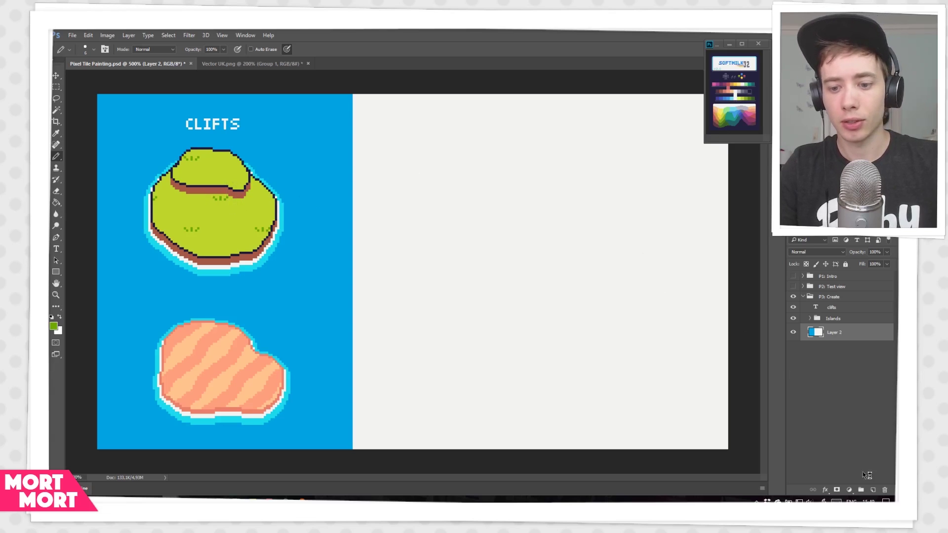
# Create a new layer above Layer 2 and paint a solid dark green bean-shaped blob on the white half of the canvas
pyautogui.click(872, 490)
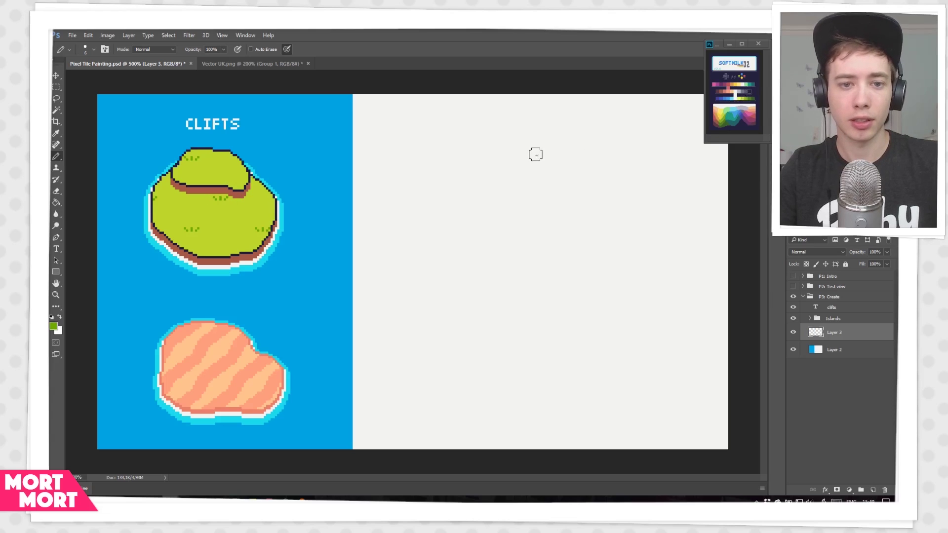
pyautogui.moveTo(548, 154)
pyautogui.mouseDown()
pyautogui.moveTo(462, 177)
pyautogui.moveTo(493, 196)
pyautogui.moveTo(557, 207)
pyautogui.moveTo(591, 172)
pyautogui.moveTo(521, 155)
pyautogui.moveTo(473, 183)
pyautogui.moveTo(553, 190)
pyautogui.moveTo(481, 173)
pyautogui.moveTo(547, 195)
pyautogui.mouseUp()
pyautogui.press('v')
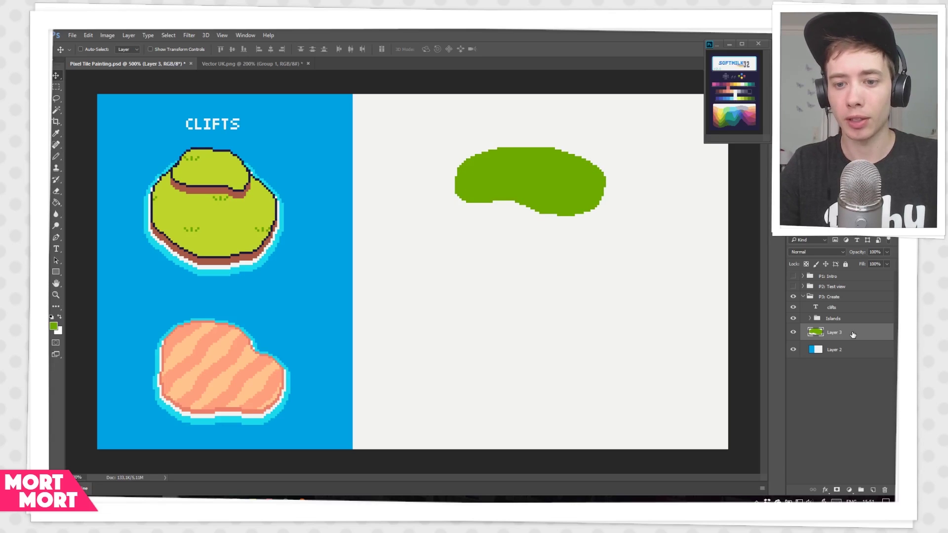
# Rename the layer holding the green blob to Grass
pyautogui.doubleClick(834, 333)
pyautogui.write('Grass')
pyautogui.press('Return')
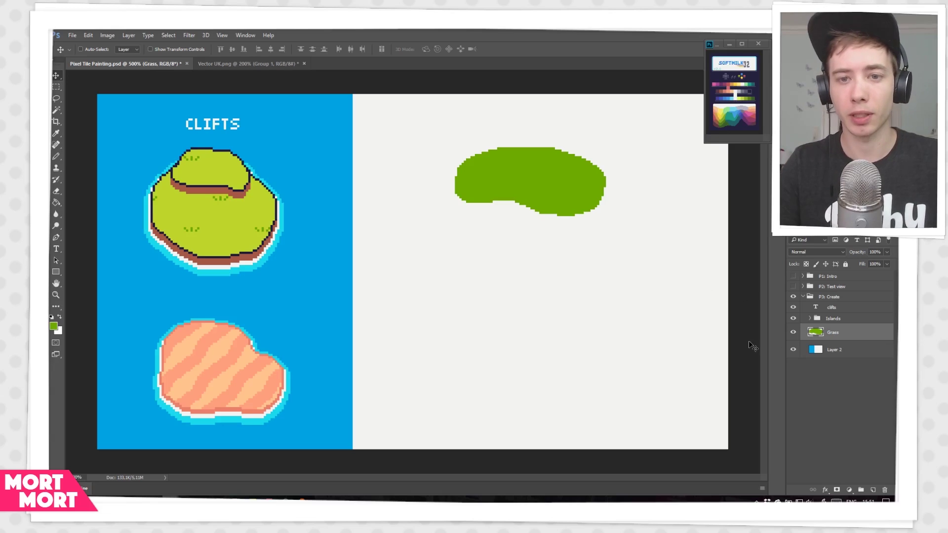
# Open the layer style settings of the Grass layer and move the dialog off the example islands
pyautogui.doubleClick(869, 335)
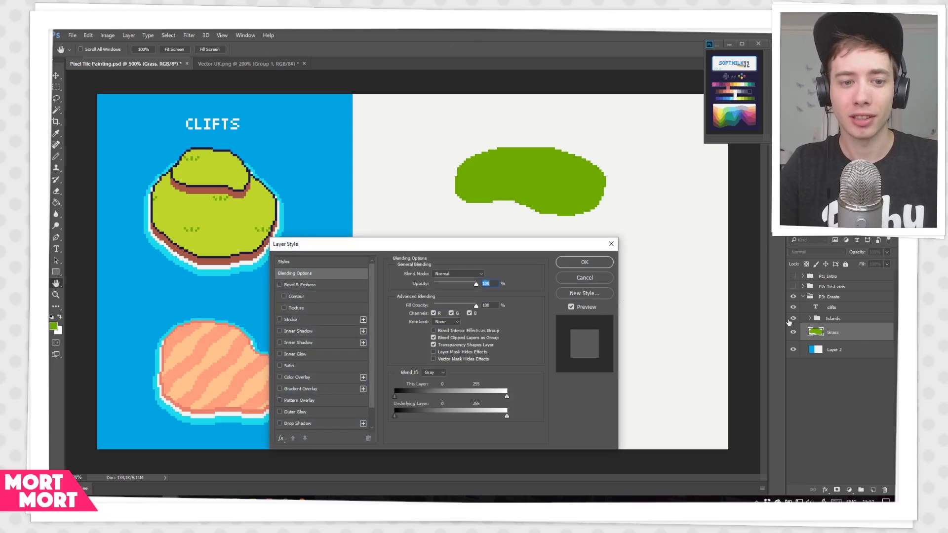
pyautogui.moveTo(467, 252); pyautogui.dragTo(561, 241)
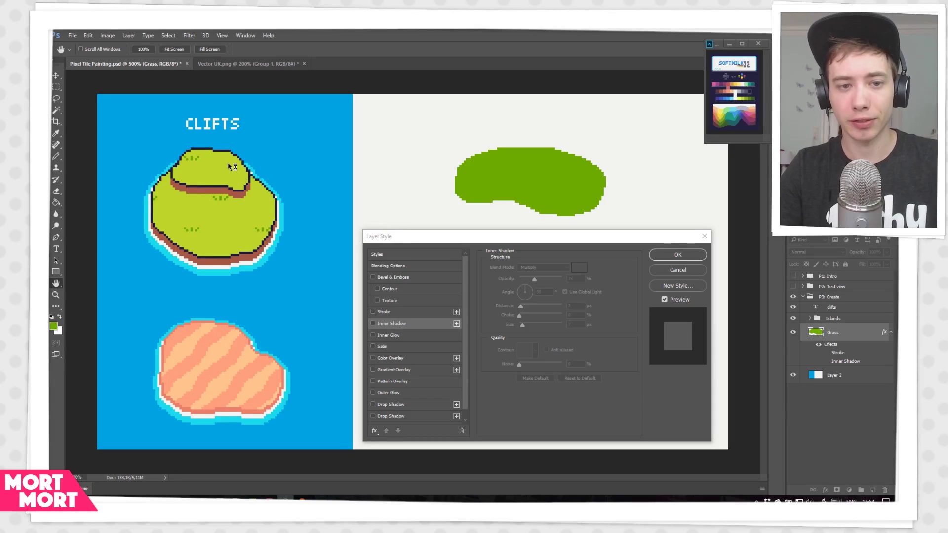
# Preview the black 1 px inside Stroke effect on the Grass layer and switch it off again
pyautogui.click(374, 314)
pyautogui.click(385, 312)
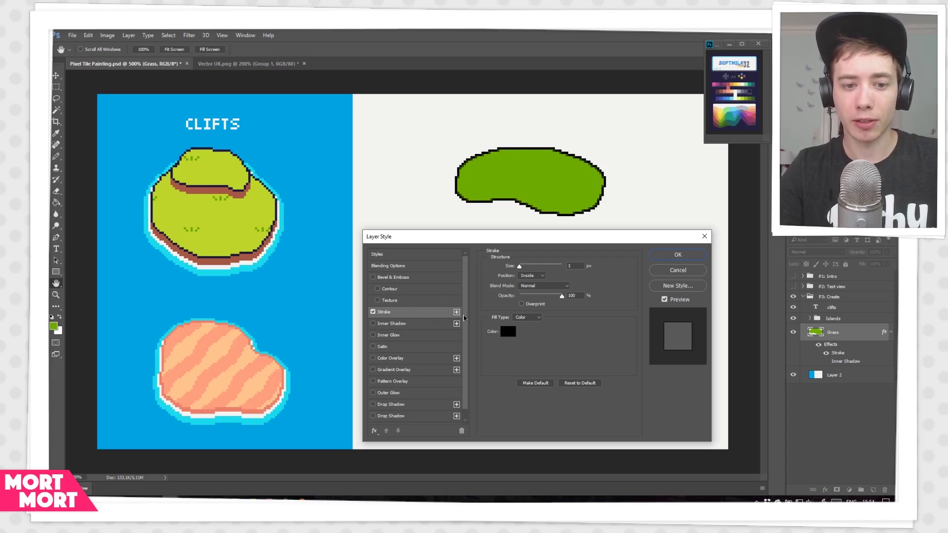
pyautogui.click(372, 312)
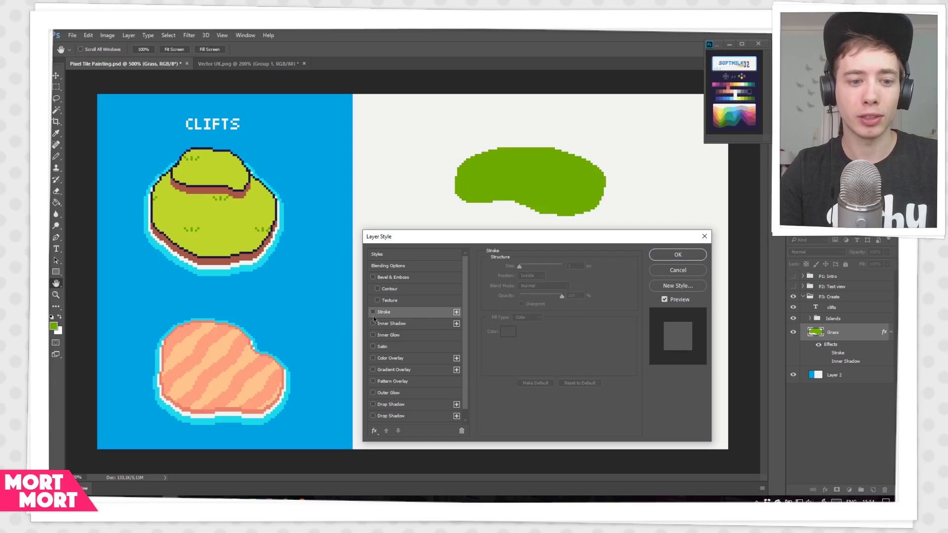
# Enable Inner Shadow on the Grass layer and set its blend mode to Normal
pyautogui.click(373, 323)
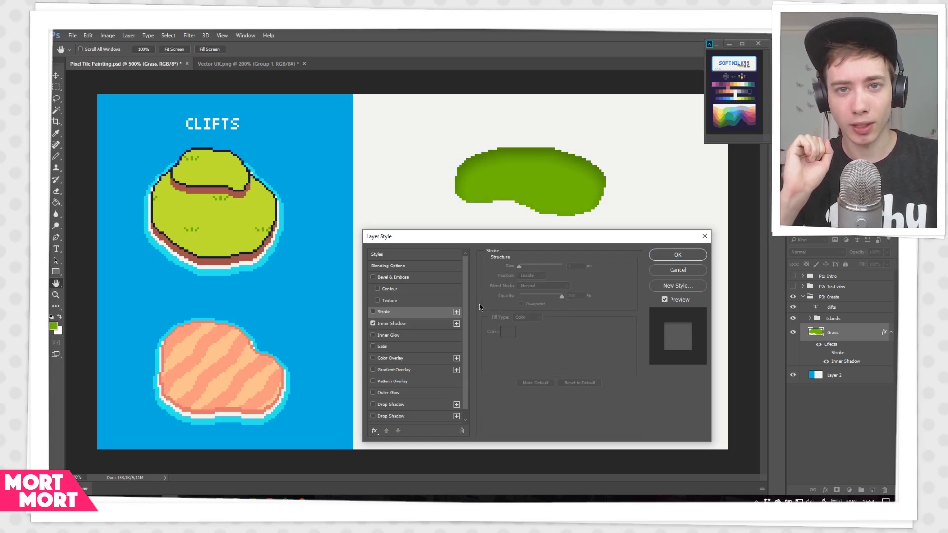
pyautogui.click(391, 323)
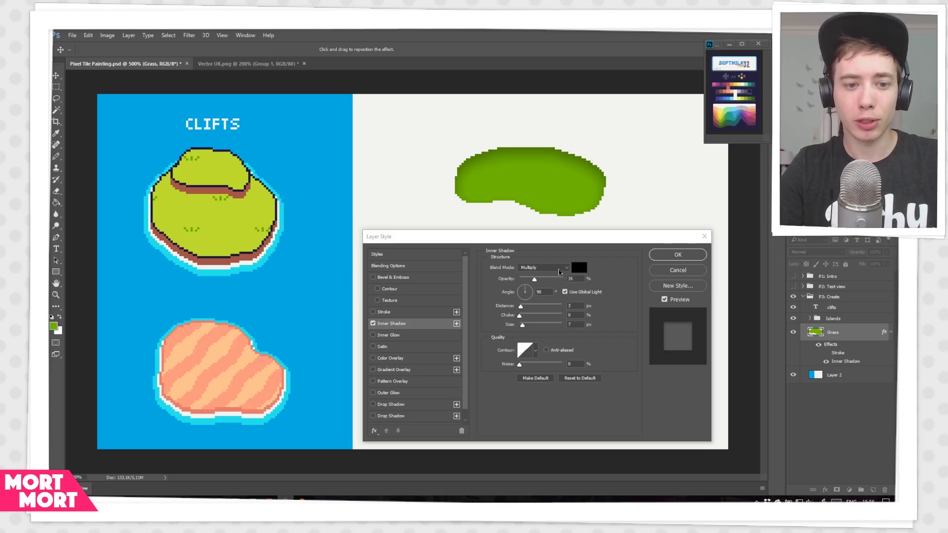
pyautogui.click(557, 269)
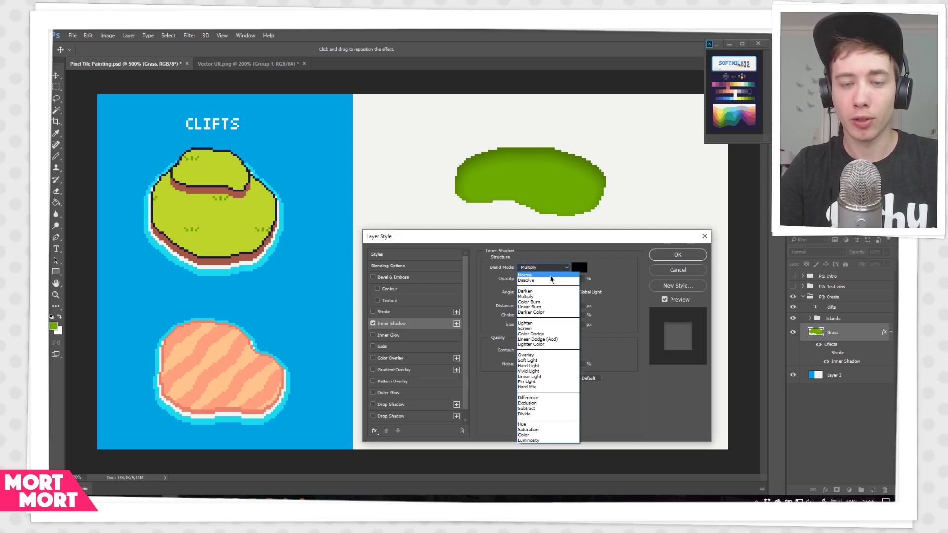
pyautogui.click(554, 276)
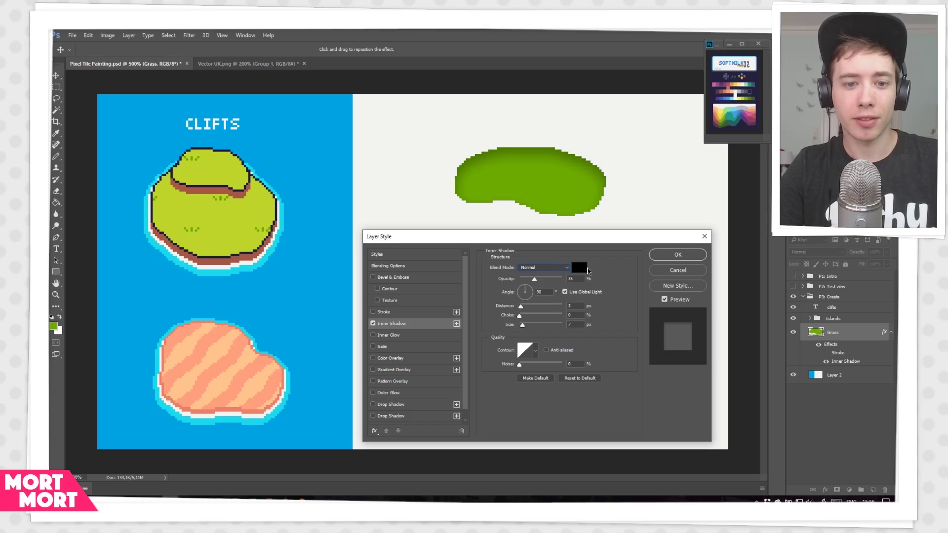
# Set the inner shadow's colour to the palette's dark navy #23213d and its opacity to 100%
pyautogui.click(580, 268)
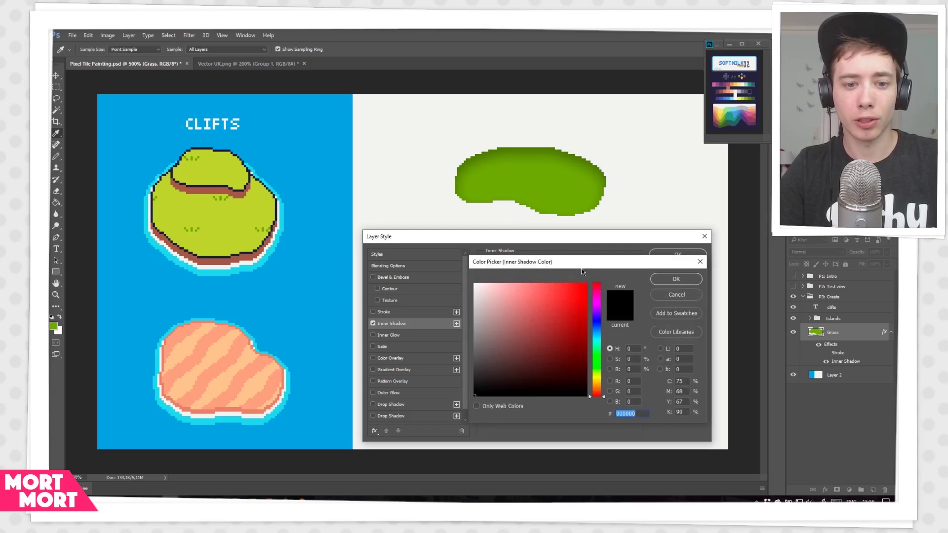
pyautogui.click(750, 91)
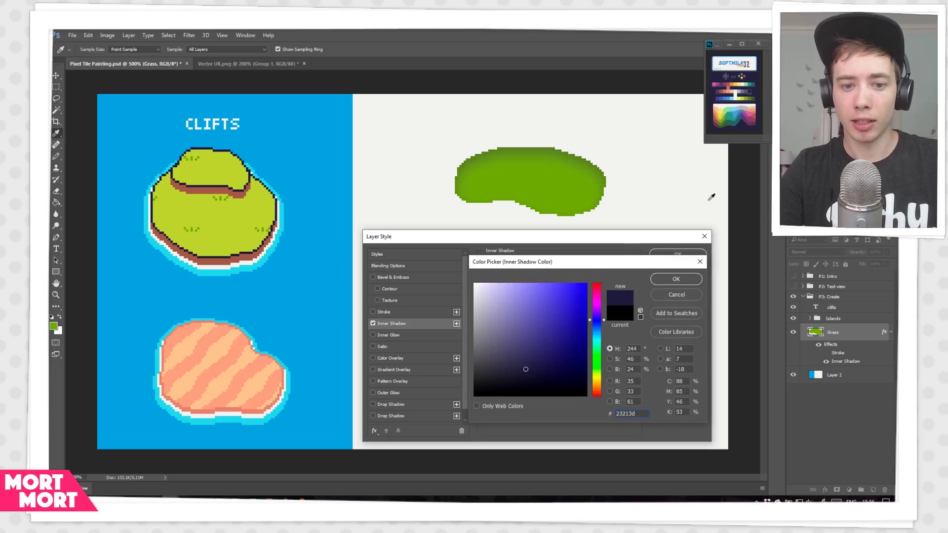
pyautogui.click(670, 278)
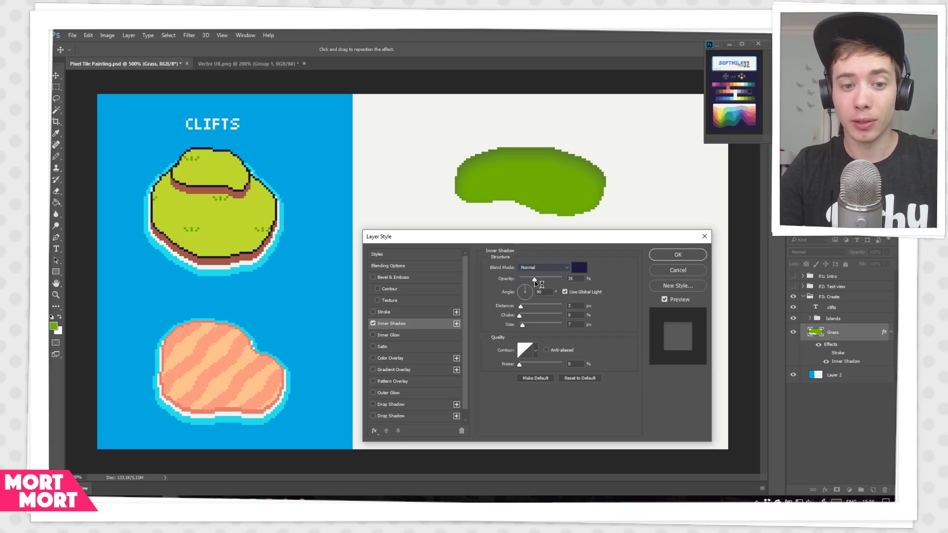
pyautogui.moveTo(534, 280); pyautogui.dragTo(572, 280)
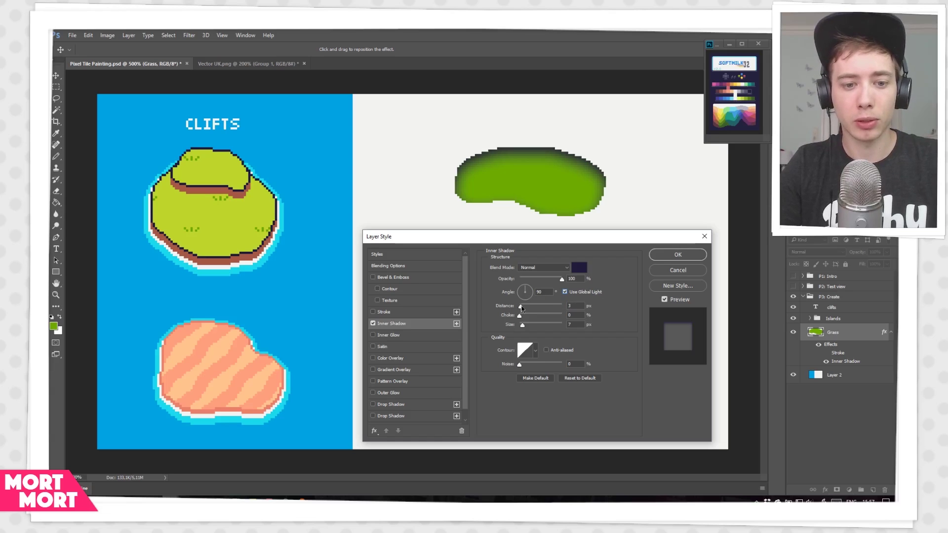
# Set the inner shadow's distance to 0 px, size to 1 px and choke to 100%
pyautogui.moveTo(521, 307); pyautogui.dragTo(517, 306)
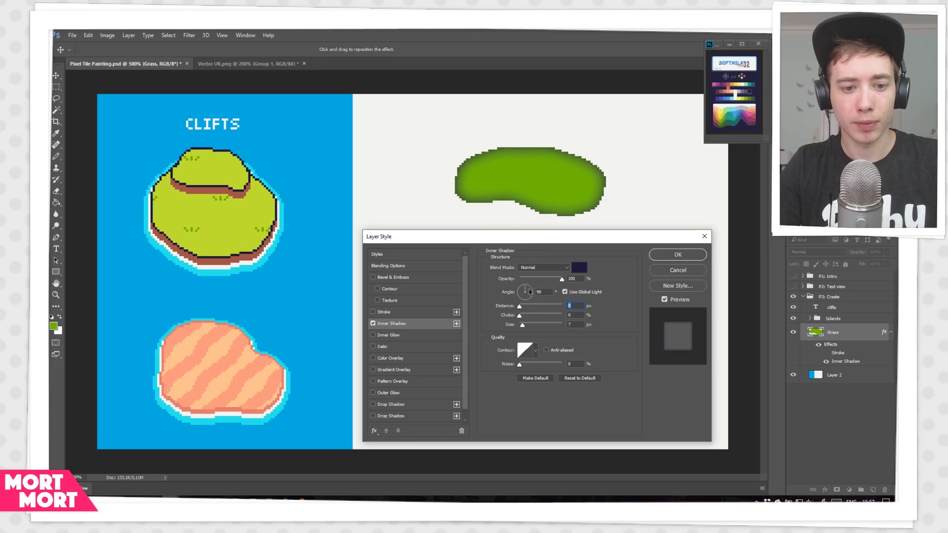
pyautogui.click(575, 324)
pyautogui.write('1')
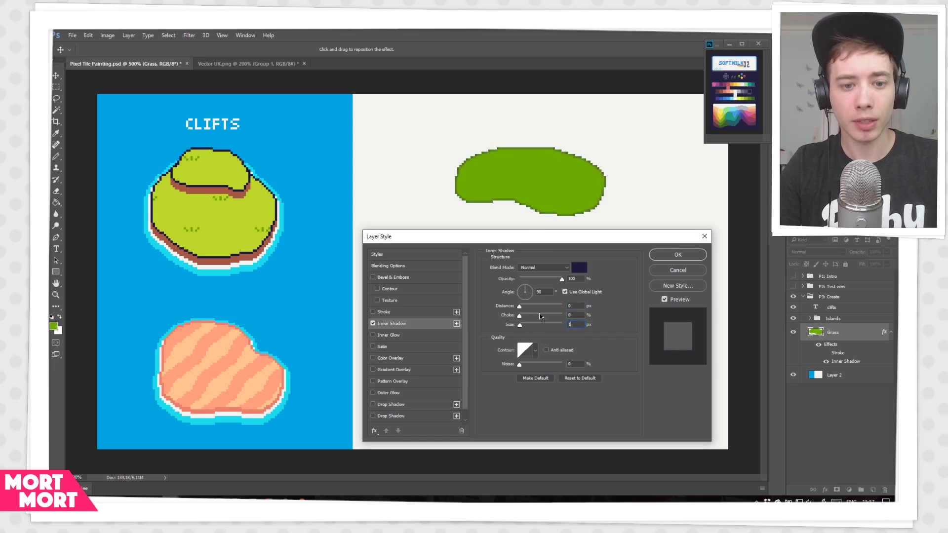
pyautogui.moveTo(520, 316); pyautogui.dragTo(610, 323)
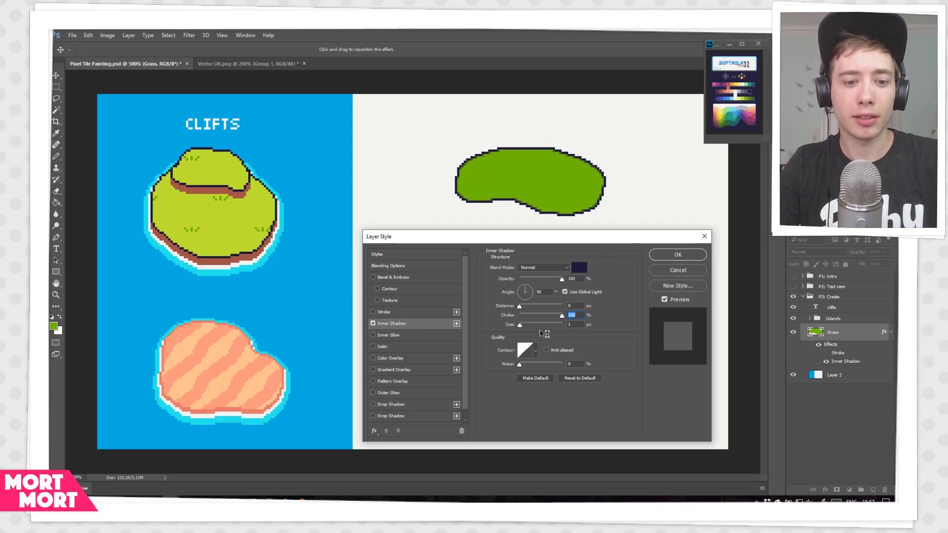
# Reshape the inner shadow's contour to stay flat and rise steeply at the far end, save it as "Pixel Perfect :)" and apply it
pyautogui.click(528, 353)
pyautogui.moveTo(487, 126); pyautogui.dragTo(362, 109)
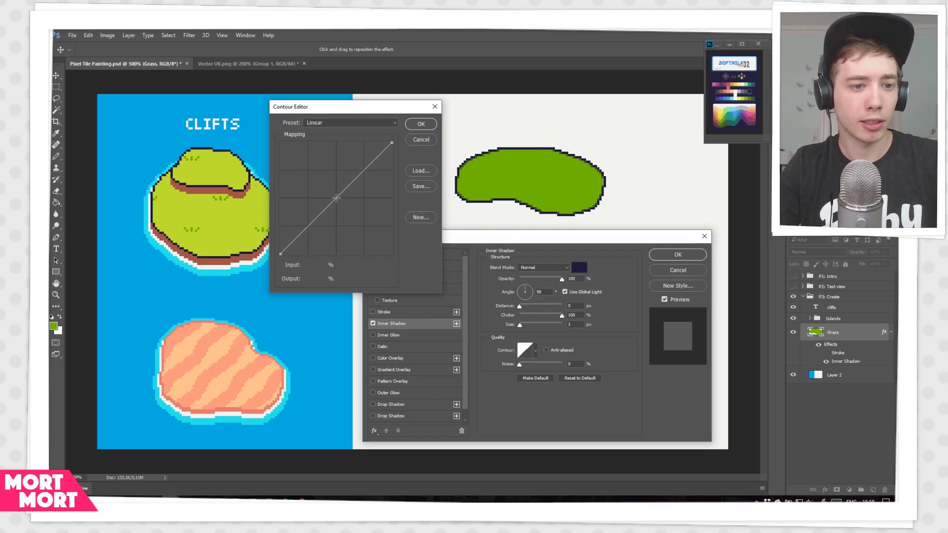
pyautogui.moveTo(316, 218); pyautogui.dragTo(390, 256)
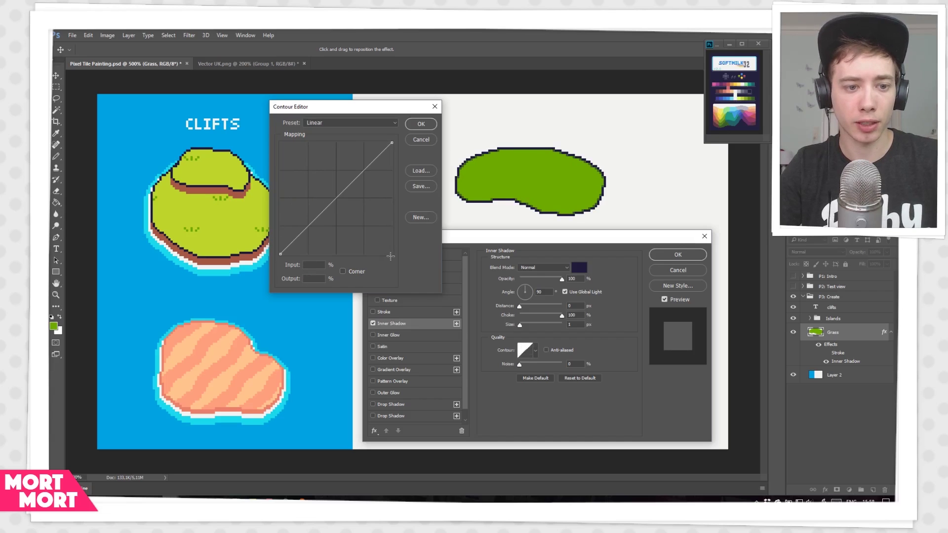
pyautogui.click(390, 253)
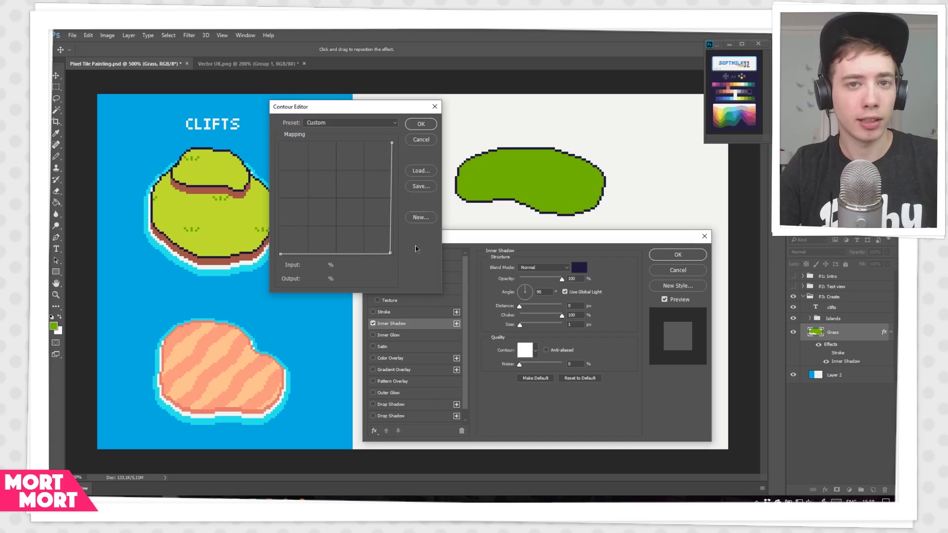
pyautogui.click(420, 217)
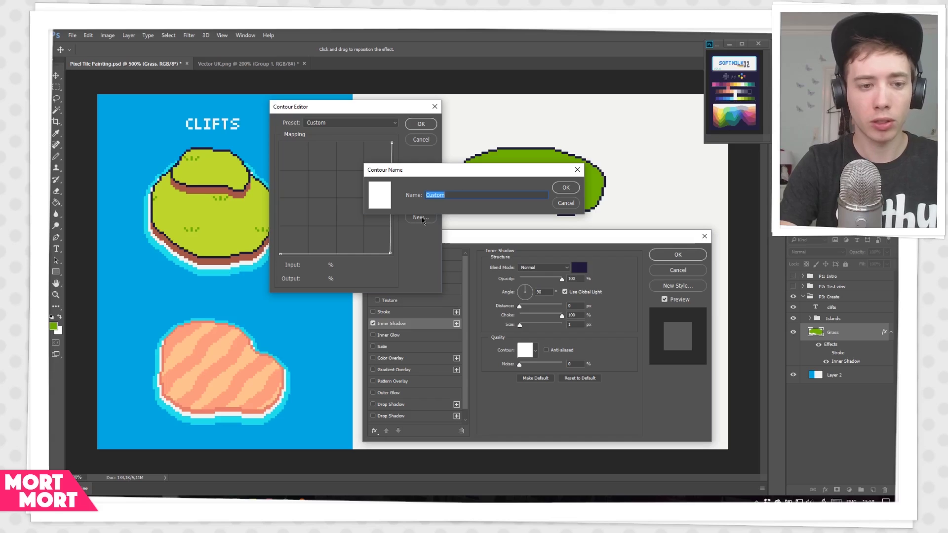
pyautogui.write('Pixel Perfect :)')
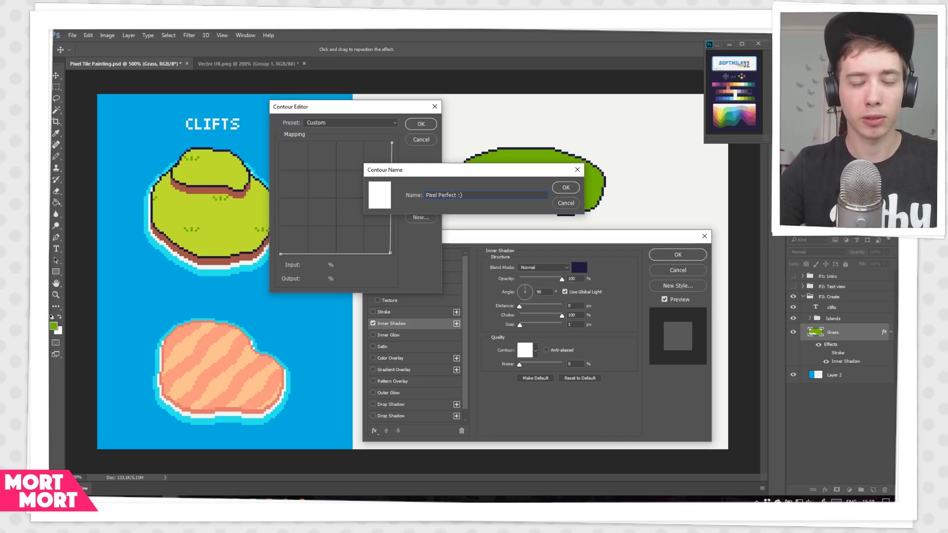
pyautogui.click(567, 188)
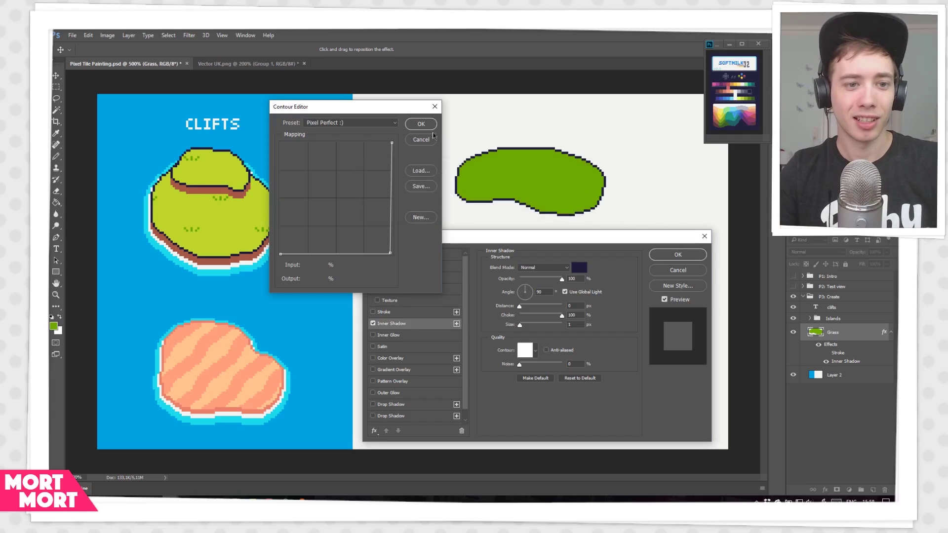
pyautogui.click(430, 127)
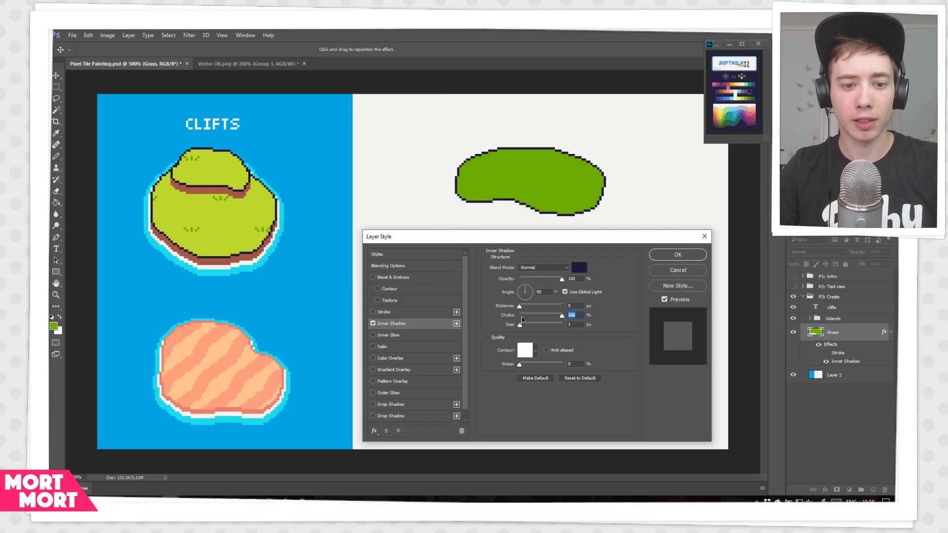
pyautogui.click(536, 349)
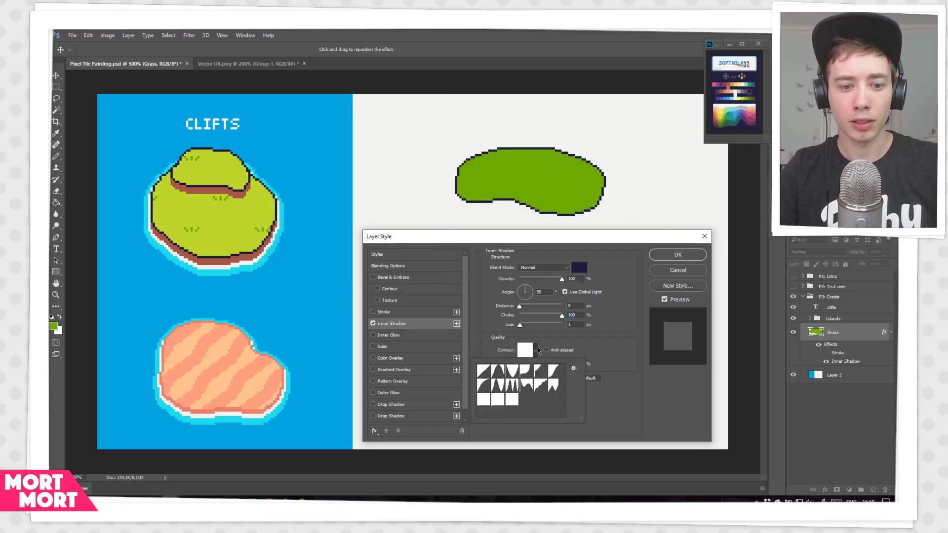
pyautogui.doubleClick(513, 405)
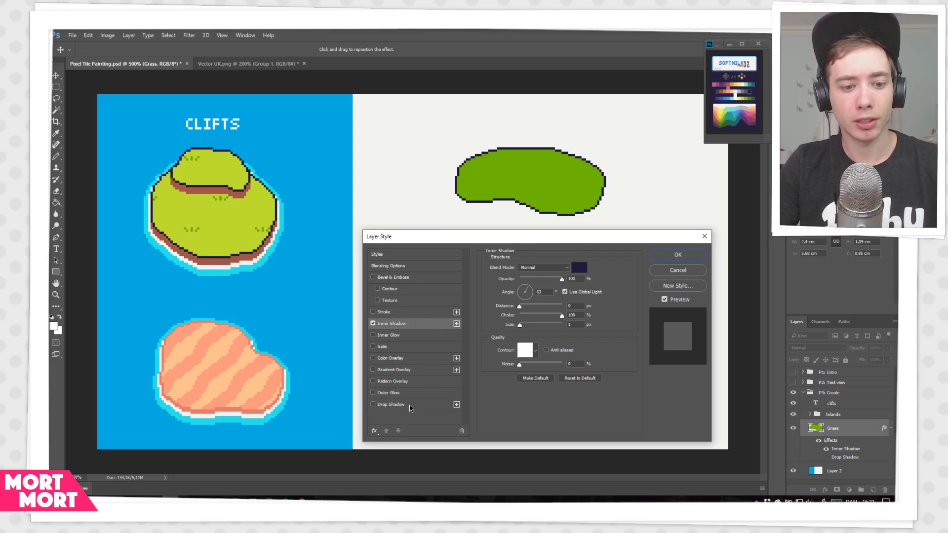
# Enable Drop Shadow on the Grass layer with 100% opacity and the Normal blend mode
pyautogui.click(409, 408)
pyautogui.moveTo(507, 241); pyautogui.dragTo(510, 259)
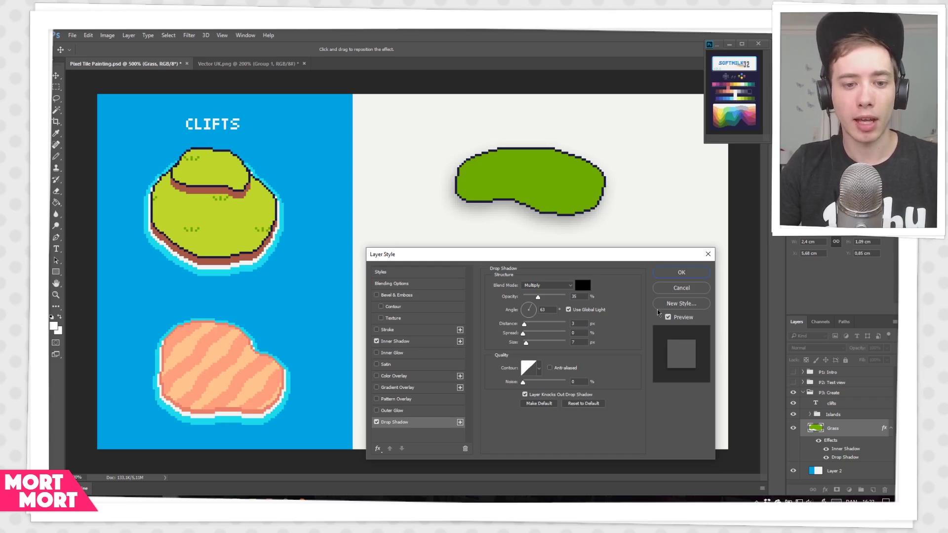
pyautogui.moveTo(537, 297); pyautogui.dragTo(571, 299)
pyautogui.click(561, 286)
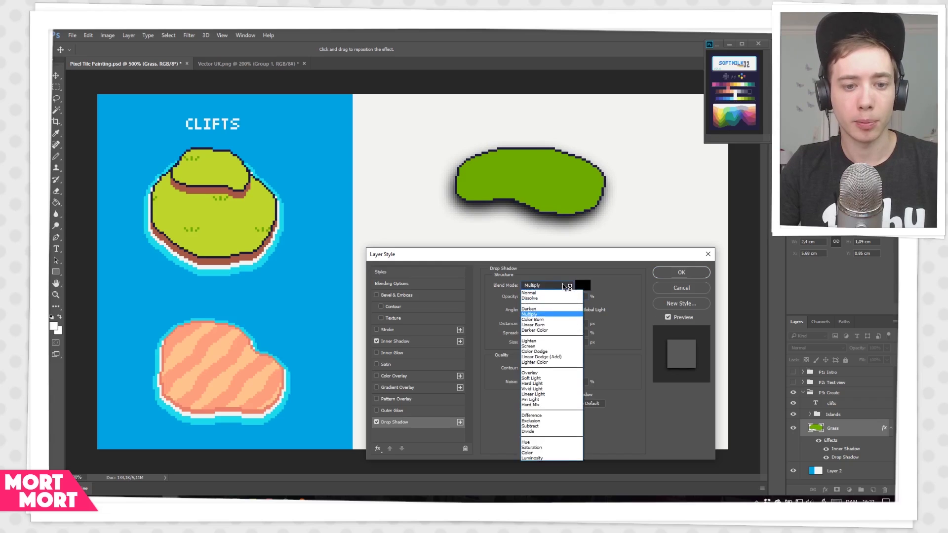
pyautogui.press('Escape')
pyautogui.press('n')
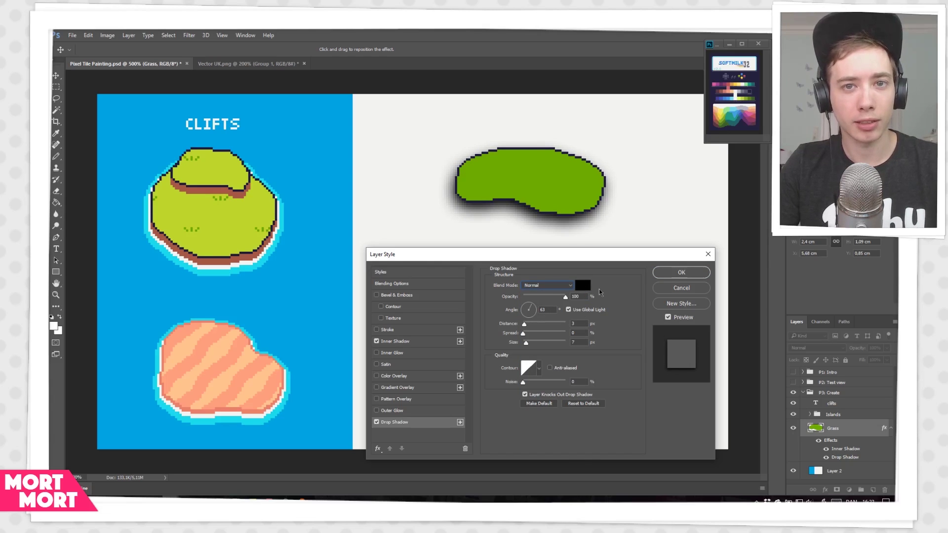
# Set the drop shadow's angle to 90° without global light, its spread to 100% and its size to 0 px
pyautogui.press('Tab')
pyautogui.press('Tab')
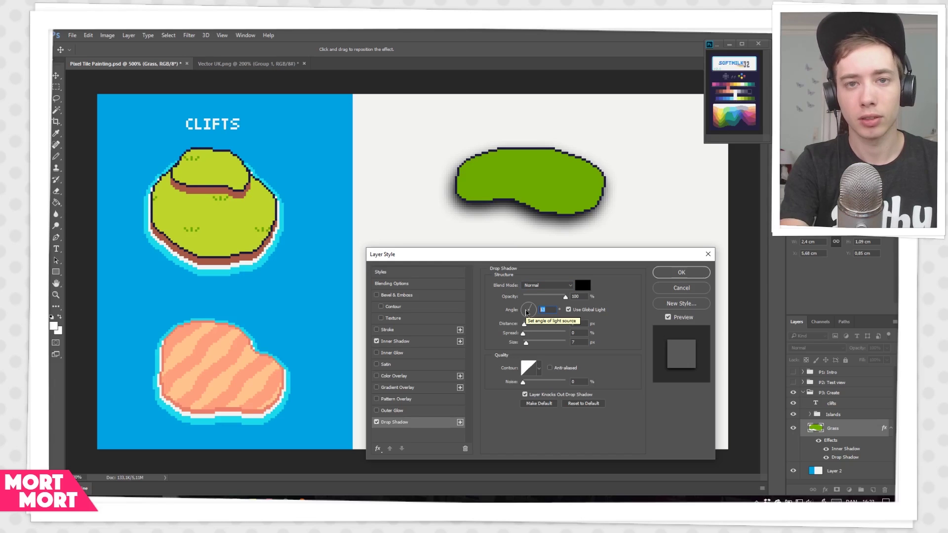
pyautogui.write('90')
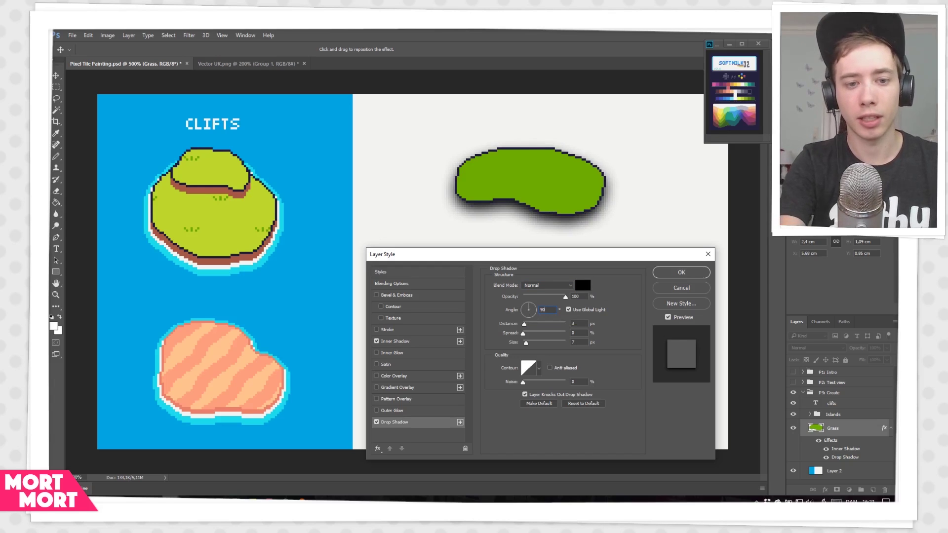
pyautogui.click(568, 310)
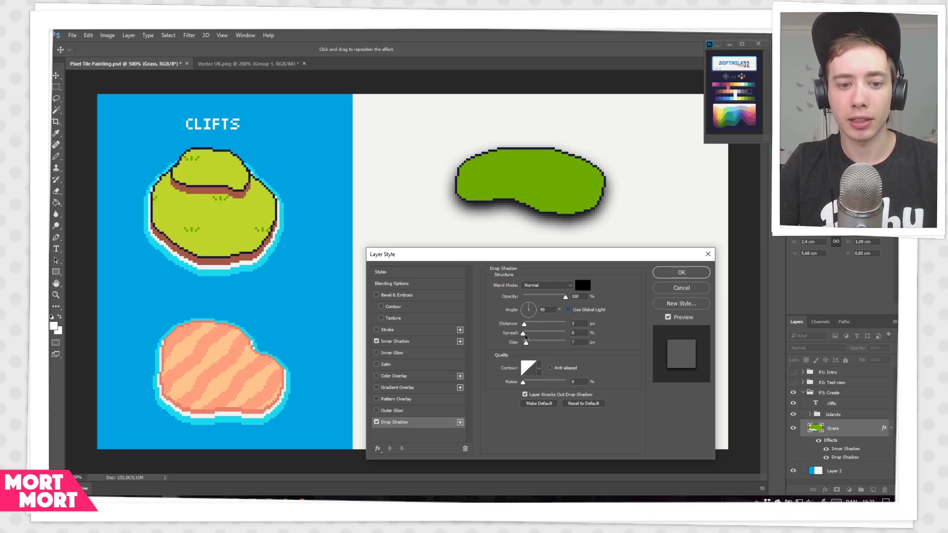
pyautogui.moveTo(522, 333); pyautogui.dragTo(575, 336)
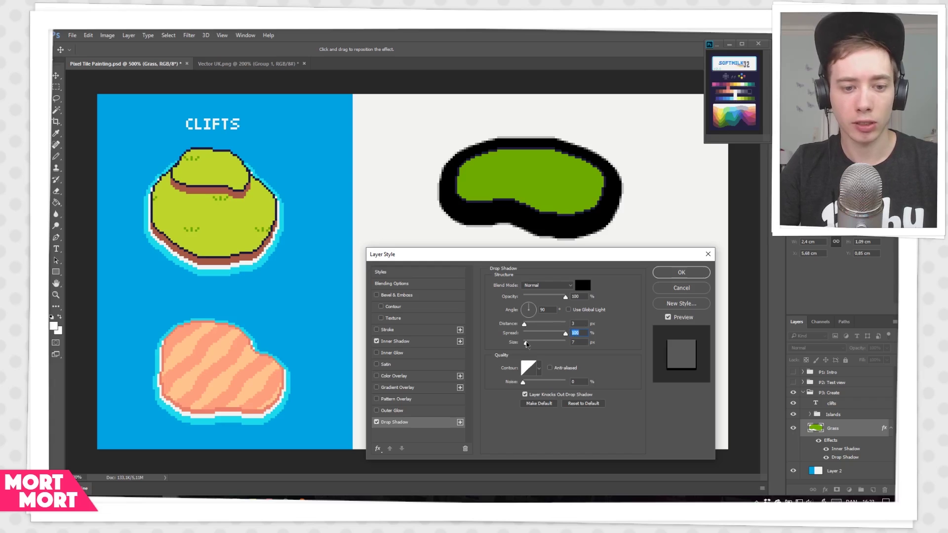
pyautogui.moveTo(526, 343); pyautogui.dragTo(522, 345)
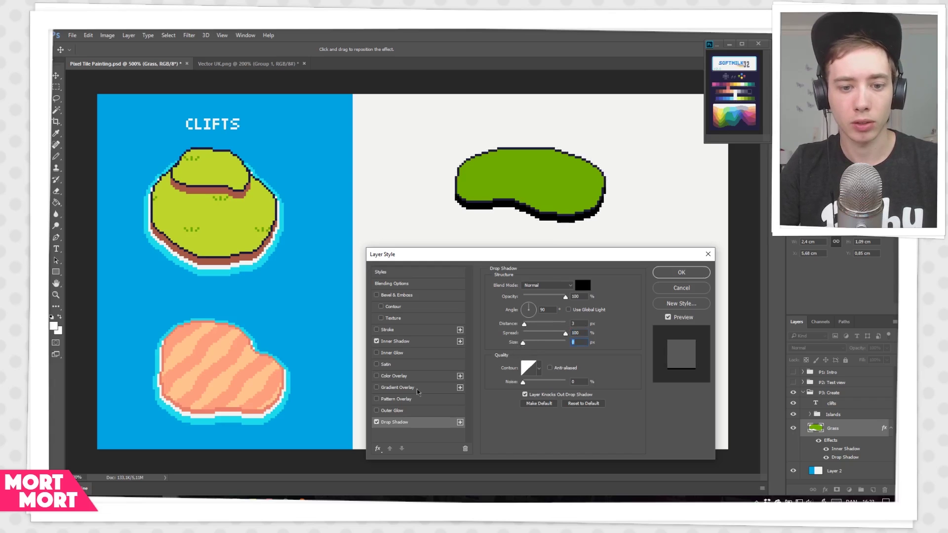
# Give the drop shadow the brown cliff colour sampled from the example island and the saved flat contour
pyautogui.click(582, 285)
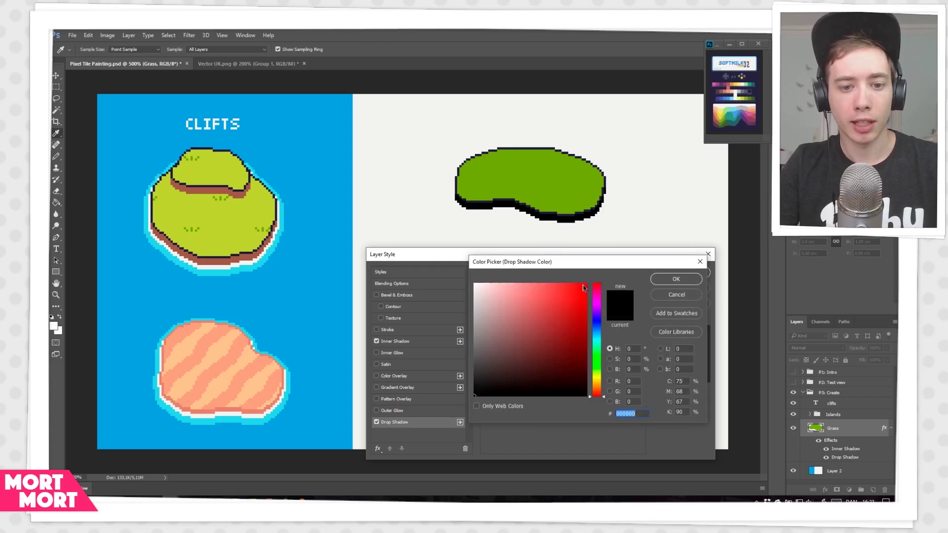
pyautogui.click(237, 256)
pyautogui.click(677, 280)
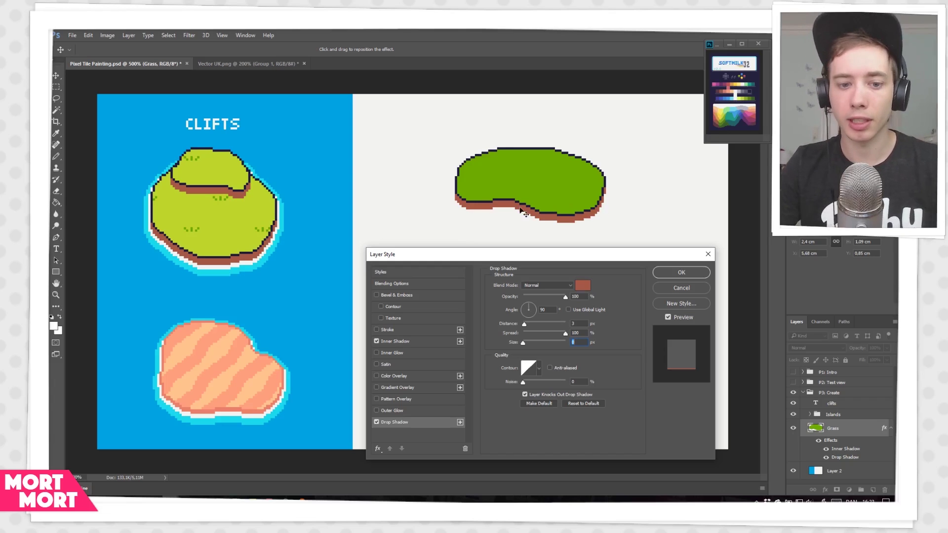
pyautogui.click(539, 369)
pyautogui.click(517, 422)
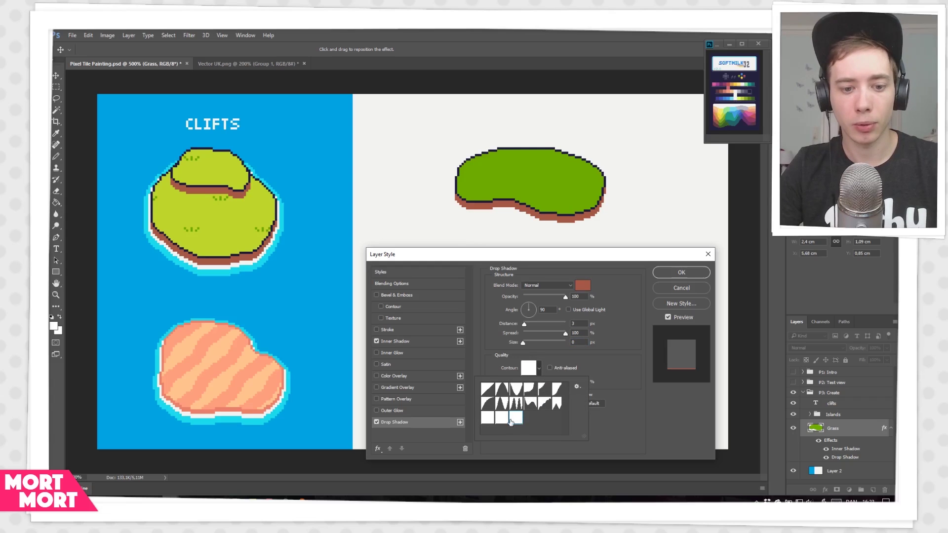
pyautogui.press('Return')
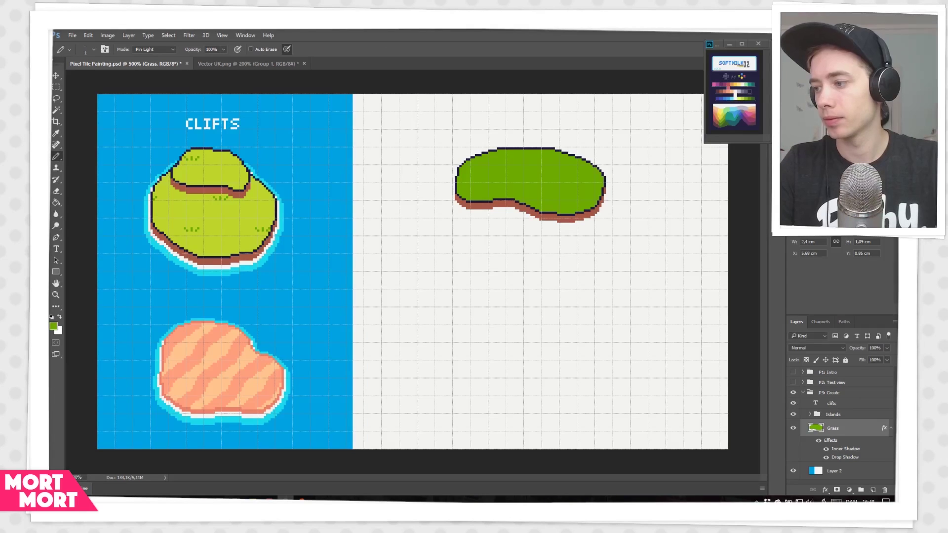
# On a new layer, make a 32 × 32 px light green square and scatter small dark green grass blades over it
pyautogui.click(872, 490)
pyautogui.press('m')
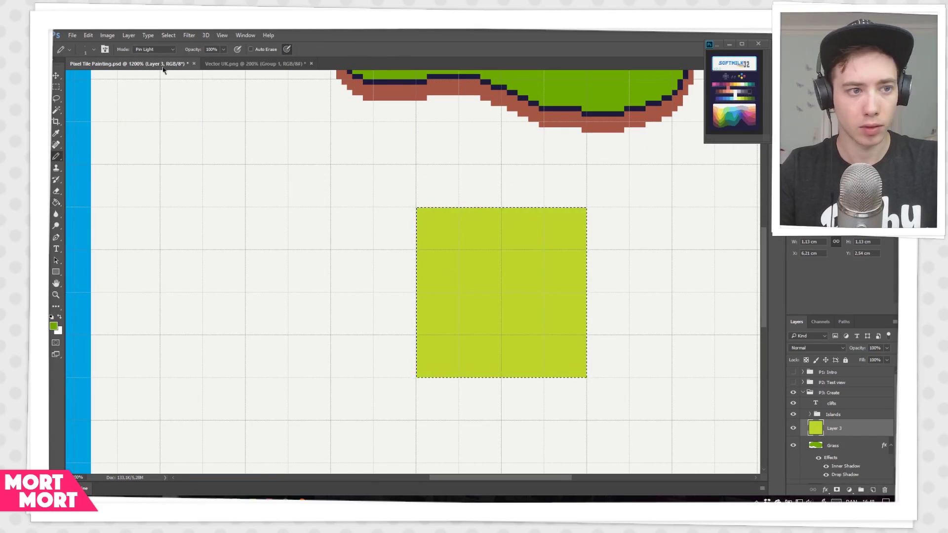
pyautogui.click(487, 261)
pyautogui.click(573, 324)
pyautogui.click(435, 372)
pyautogui.click(557, 228)
pyautogui.click(477, 313)
pyautogui.click(434, 220)
pyautogui.click(514, 300)
pyautogui.click(445, 349)
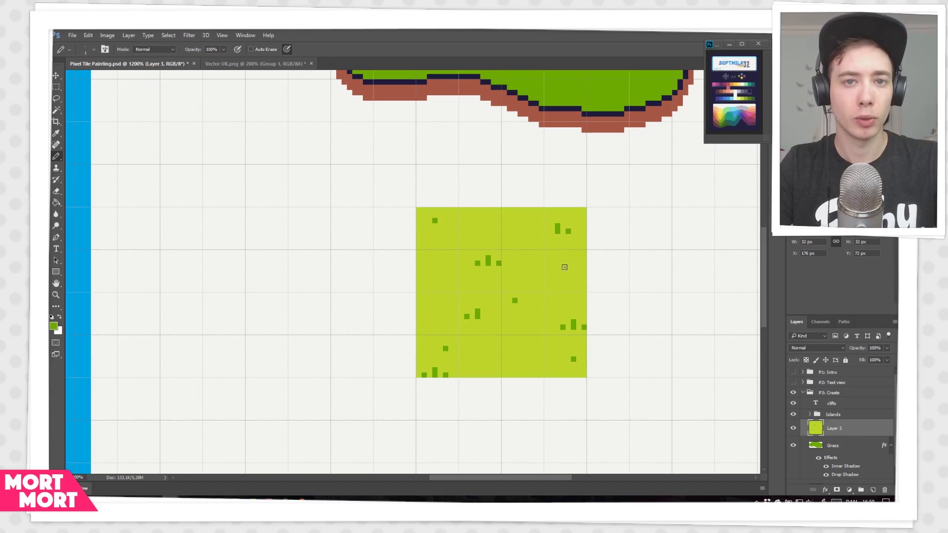
# Select the whole 32 × 32 px grass square and define it as a pattern named "Grass"
pyautogui.click(56, 87)
pyautogui.moveTo(417, 208); pyautogui.dragTo(586, 378)
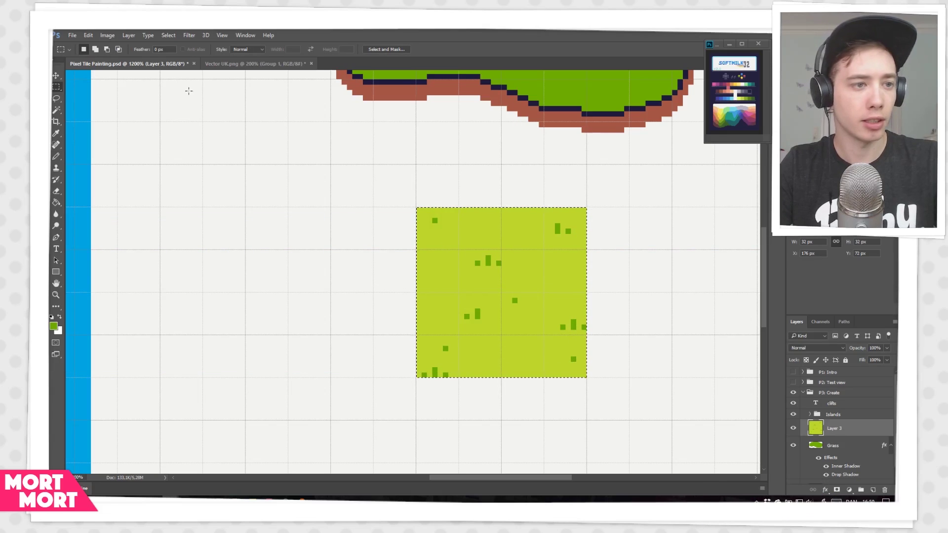
pyautogui.click(88, 35)
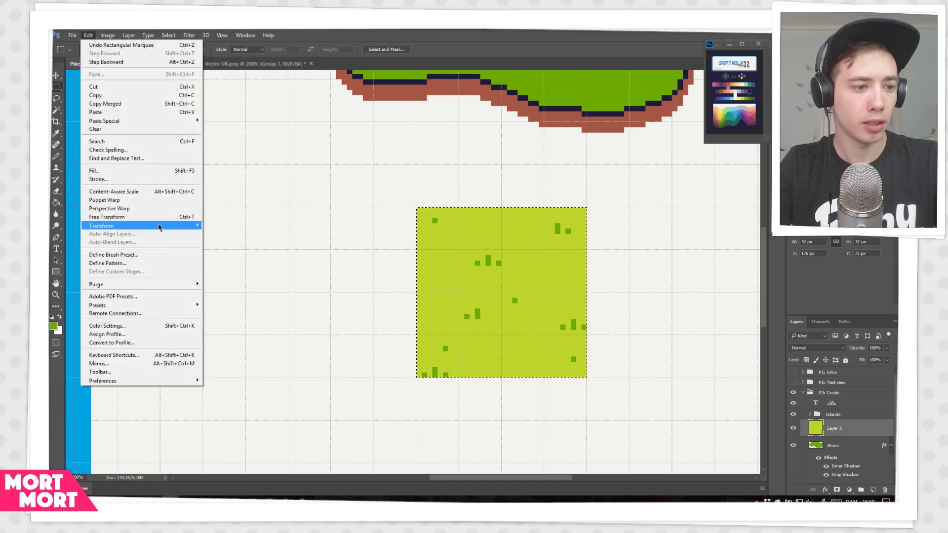
pyautogui.click(123, 263)
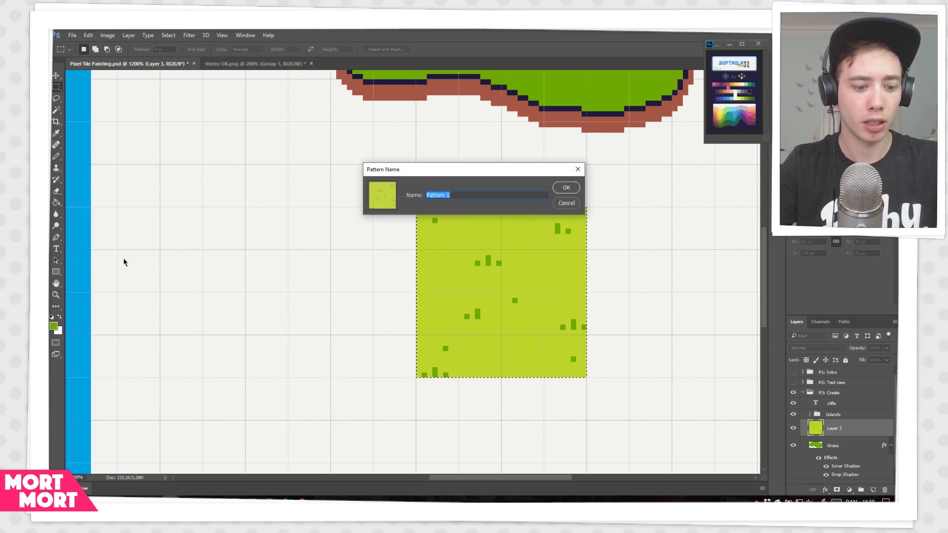
pyautogui.write('Grass')
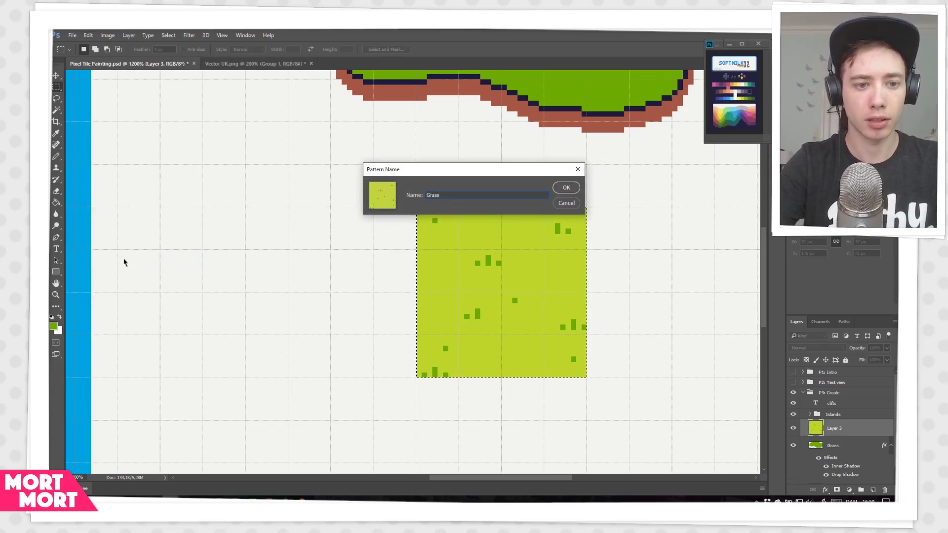
pyautogui.press('Return')
# Clear the selection and delete the layer holding the grass tile
pyautogui.hotkey('ctrl', 'd')
pyautogui.press('v')
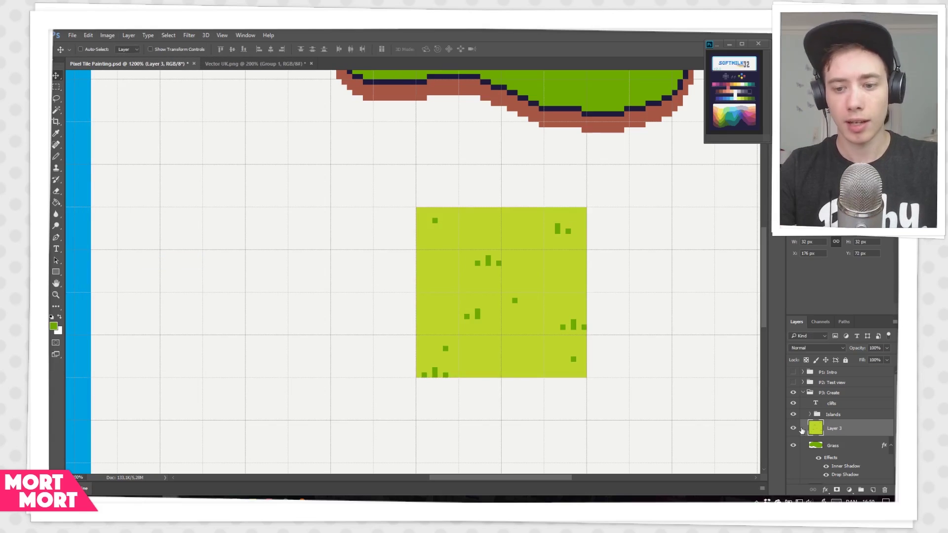
pyautogui.click(886, 492)
# Add a Pattern Overlay to the Grass layer's style using the saved light green grass pattern
pyautogui.scroll(-3, 584, 254)
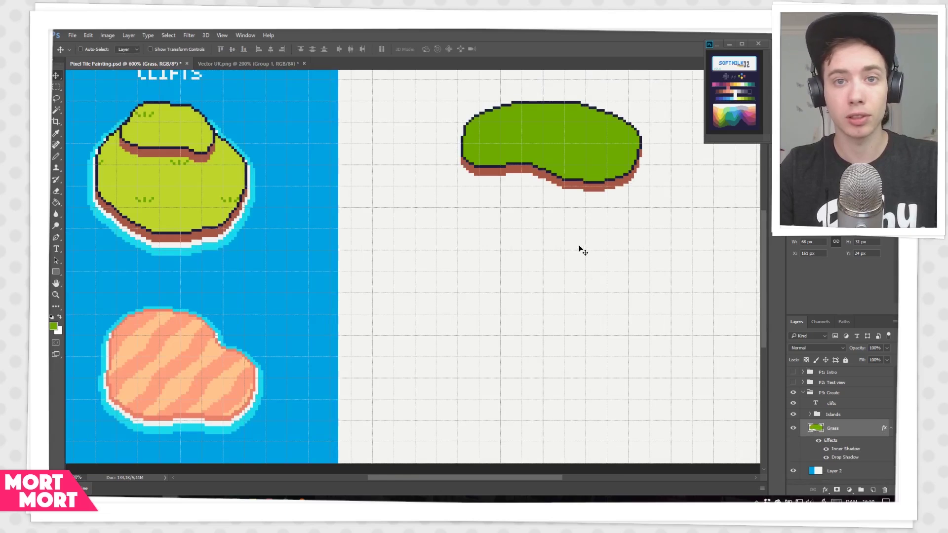
pyautogui.moveTo(609, 201); pyautogui.dragTo(551, 253)
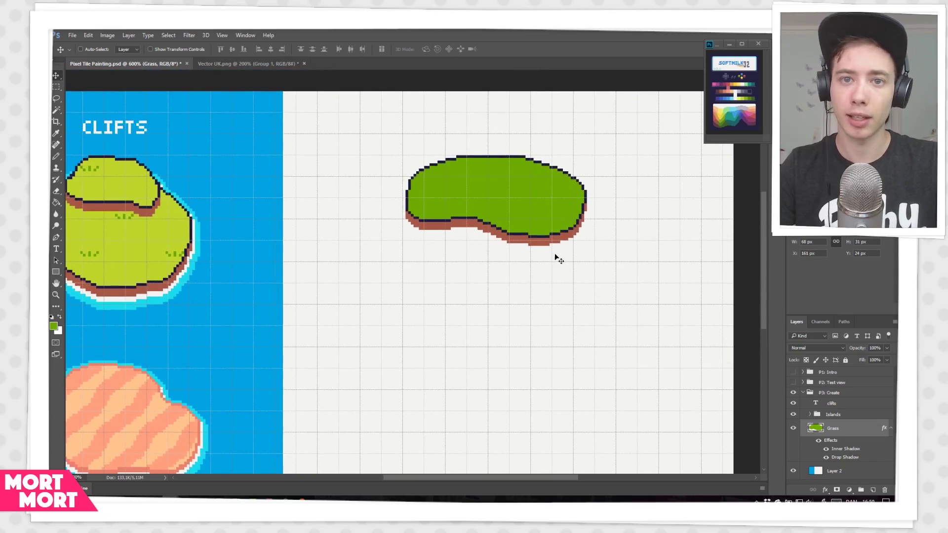
pyautogui.scroll(1, 579, 217)
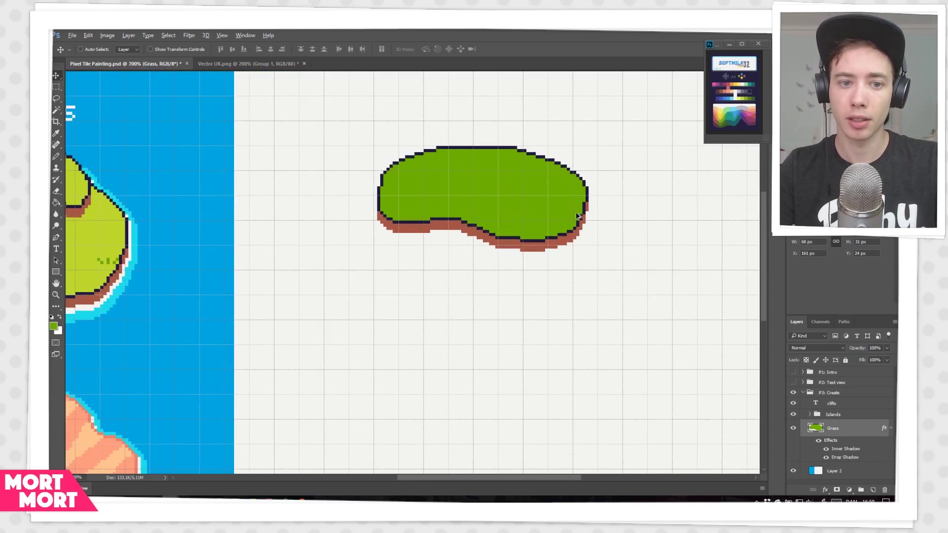
pyautogui.doubleClick(854, 432)
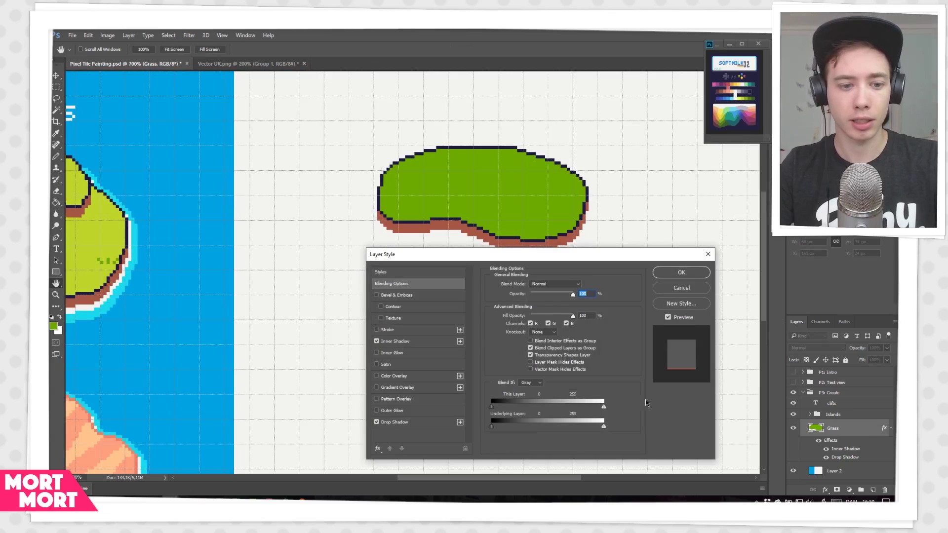
pyautogui.click(387, 400)
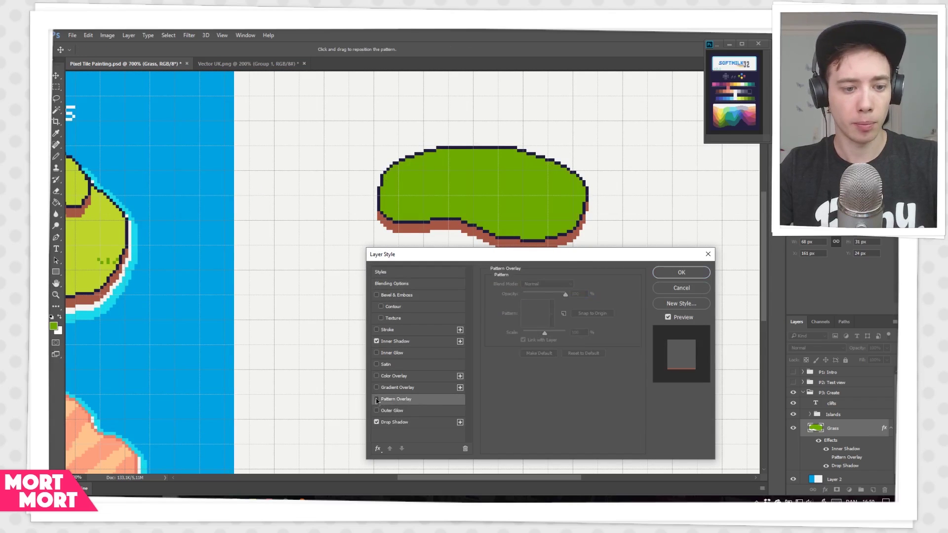
pyautogui.click(376, 400)
pyautogui.click(552, 323)
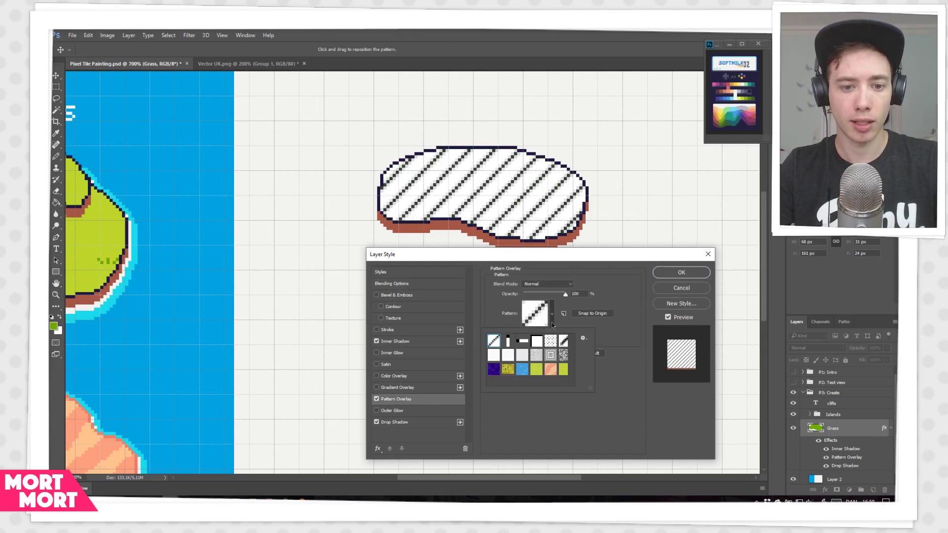
pyautogui.scroll(-2, 551, 370)
pyautogui.click(563, 370)
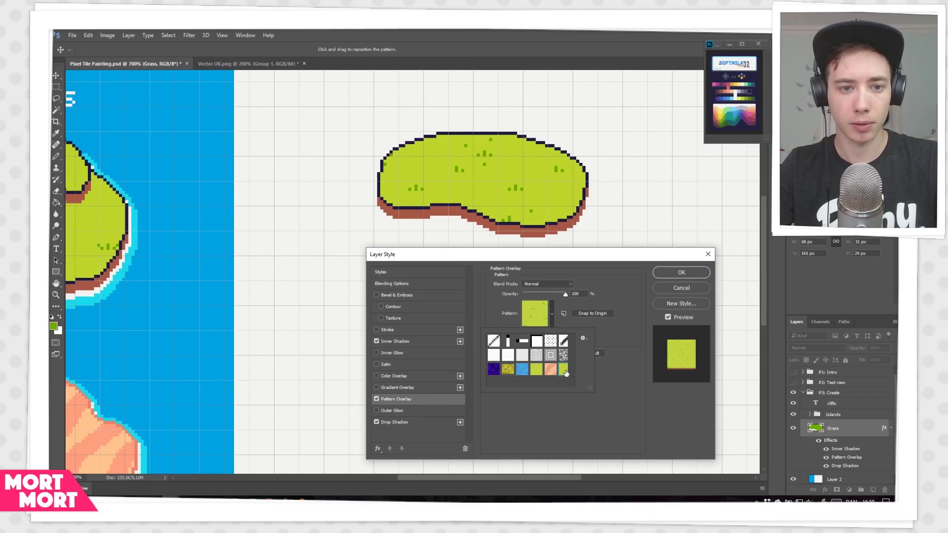
pyautogui.click(679, 273)
pyautogui.click(681, 273)
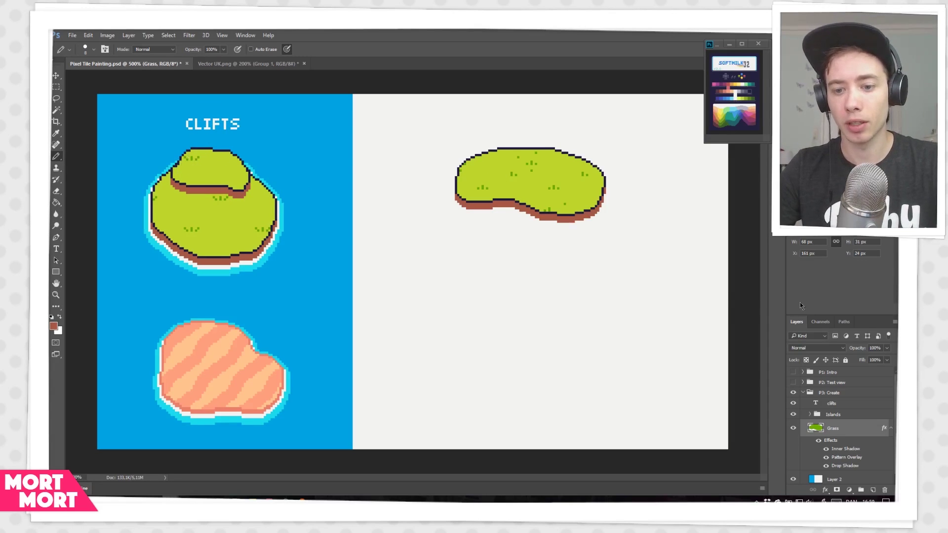
# Sample the layer's dark green as the painting colour and test a stroke along the grass island's upper edge, undoing the stroke
pyautogui.keyDown('alt'); pyautogui.click(567, 188); pyautogui.keyUp('alt')
pyautogui.moveTo(534, 172)
pyautogui.mouseDown()
pyautogui.moveTo(515, 159)
pyautogui.moveTo(563, 168)
pyautogui.mouseUp()
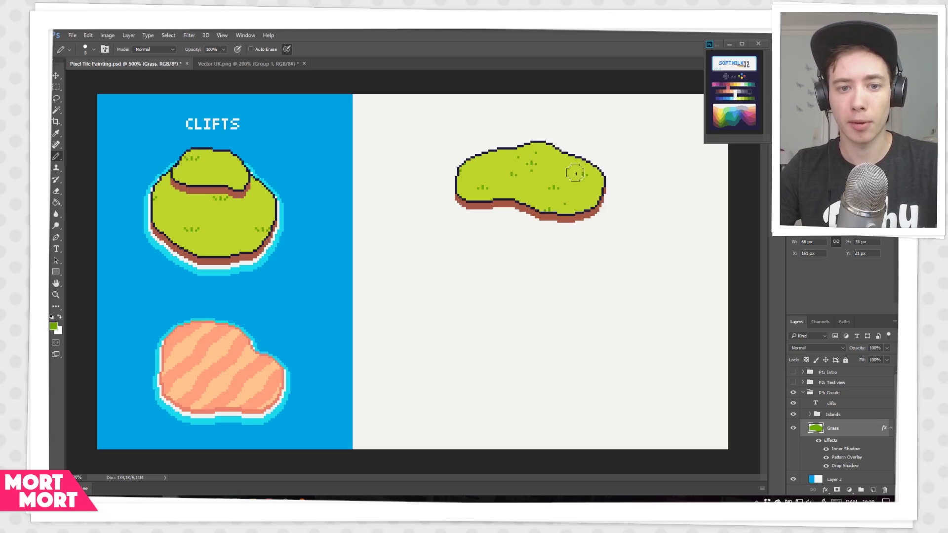
pyautogui.hotkey('ctrl', 'z')
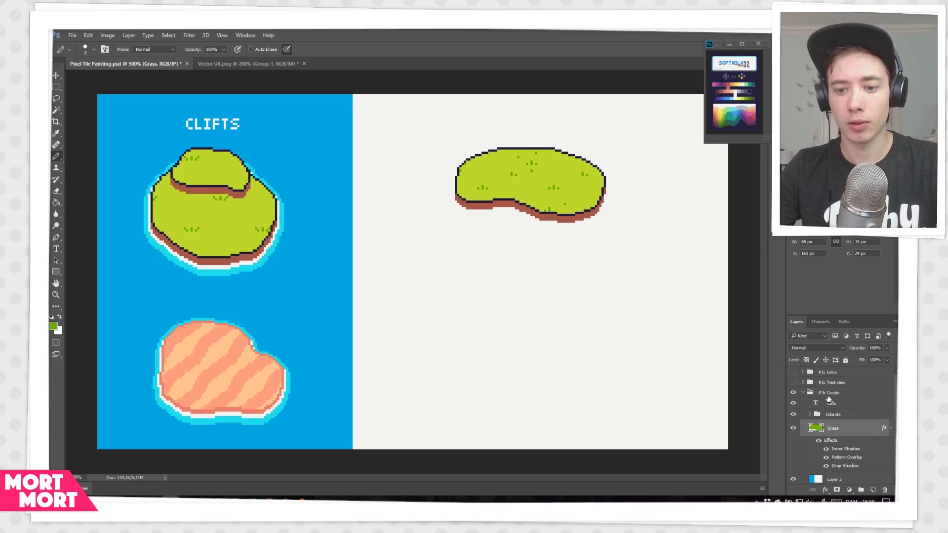
# Create a new layer, copy the Grass layer's style onto it, and paint two raised grass plateaus over the island's upper edge
pyautogui.rightClick(854, 428)
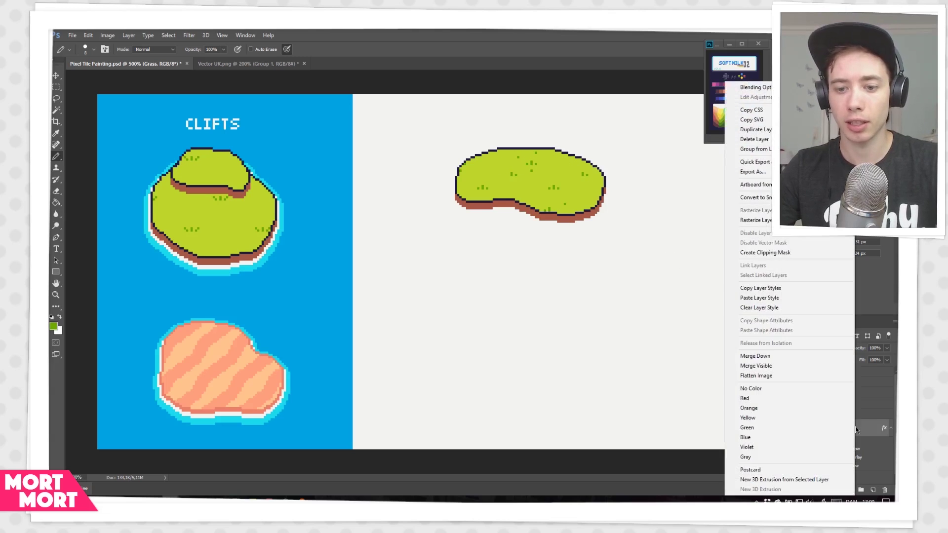
pyautogui.click(782, 290)
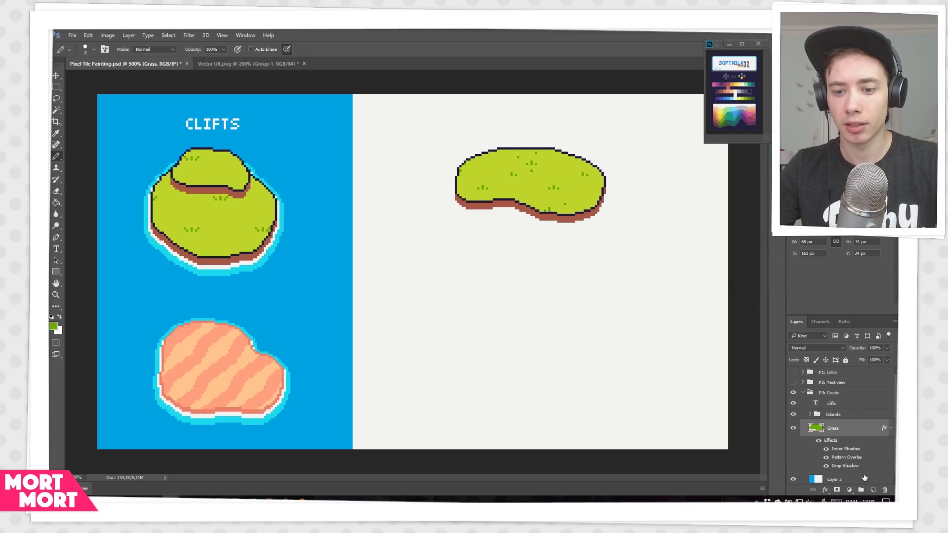
pyautogui.click(872, 490)
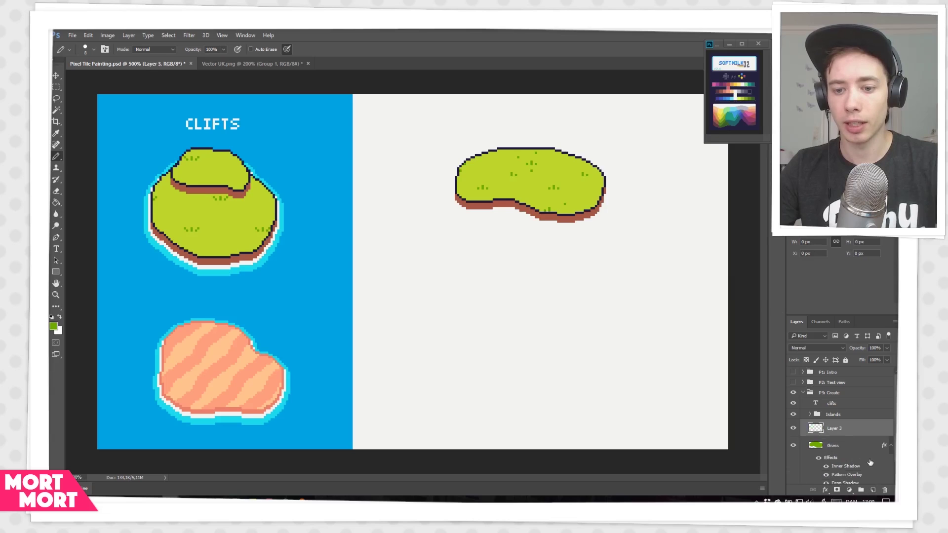
pyautogui.rightClick(862, 428)
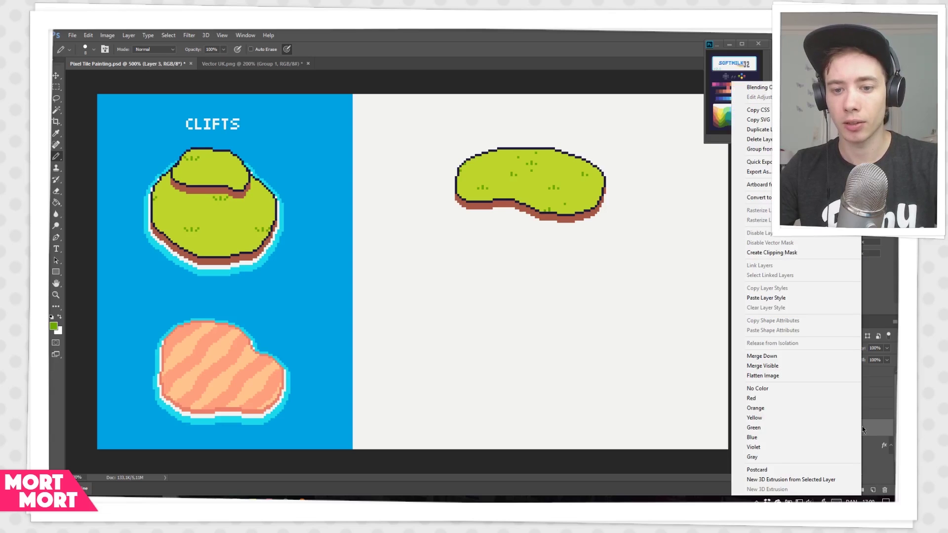
pyautogui.click(764, 298)
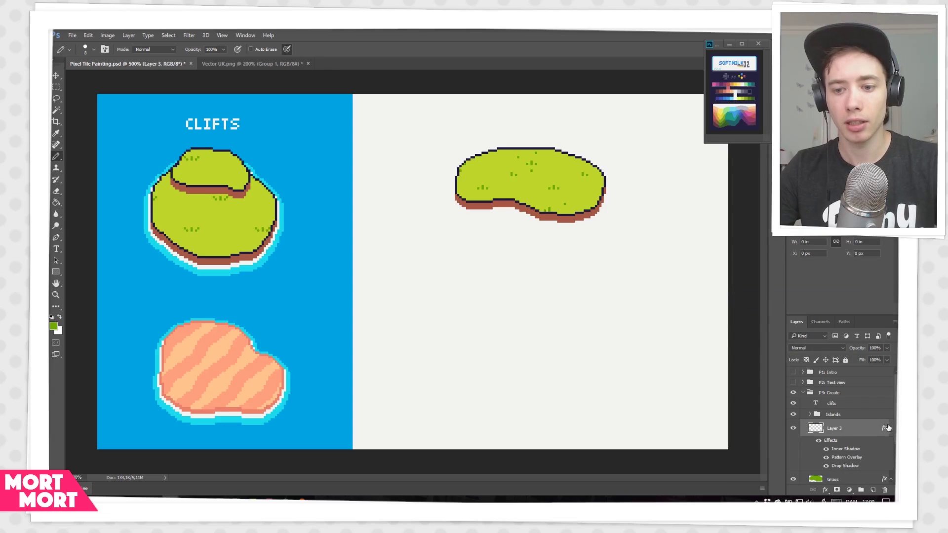
pyautogui.moveTo(585, 152)
pyautogui.mouseDown()
pyautogui.moveTo(535, 146)
pyautogui.moveTo(553, 157)
pyautogui.moveTo(574, 154)
pyautogui.moveTo(557, 139)
pyautogui.moveTo(530, 137)
pyautogui.moveTo(512, 147)
pyautogui.moveTo(578, 156)
pyautogui.moveTo(538, 162)
pyautogui.mouseUp()
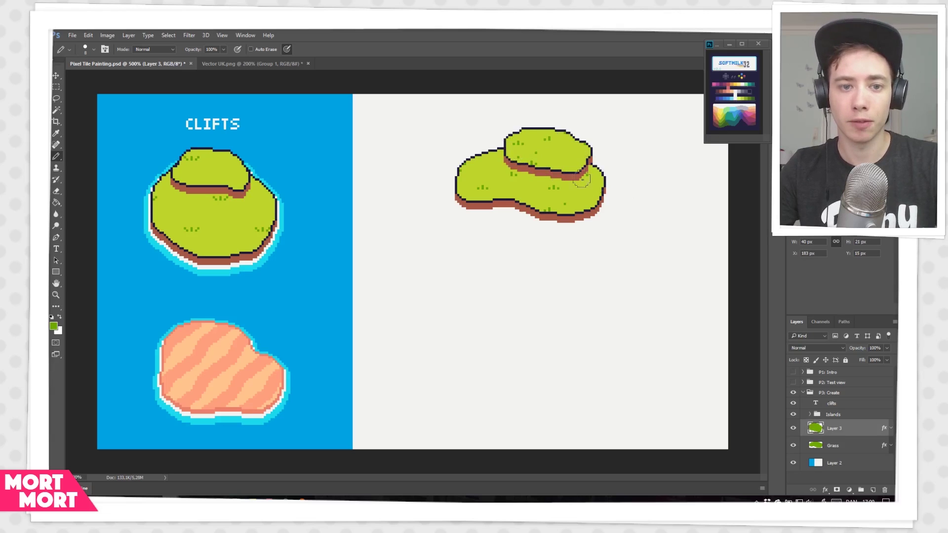
pyautogui.moveTo(476, 143)
pyautogui.mouseDown()
pyautogui.moveTo(475, 158)
pyautogui.moveTo(491, 146)
pyautogui.moveTo(481, 141)
pyautogui.mouseUp()
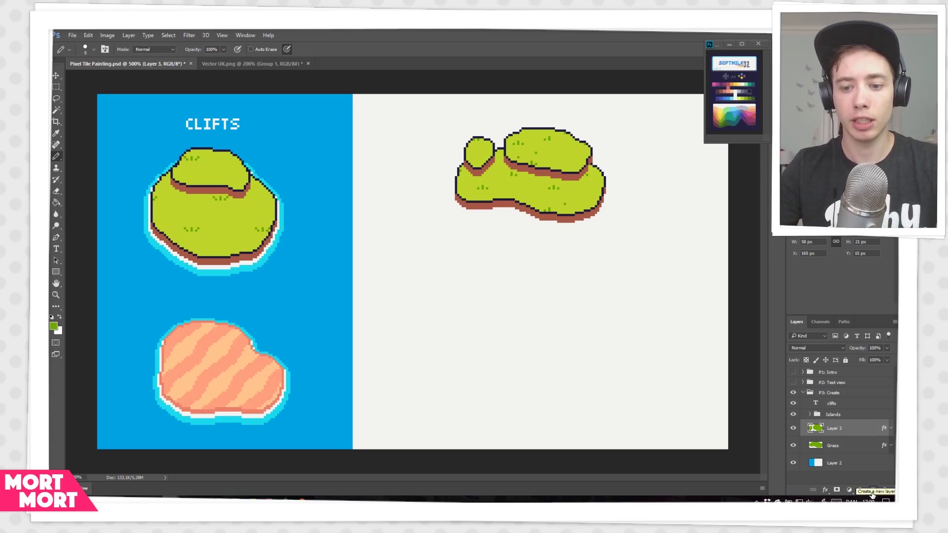
# On another new layer with the copied style pasted, paint a separate round grass island about 26 × 21 px beside the first one
pyautogui.click(871, 492)
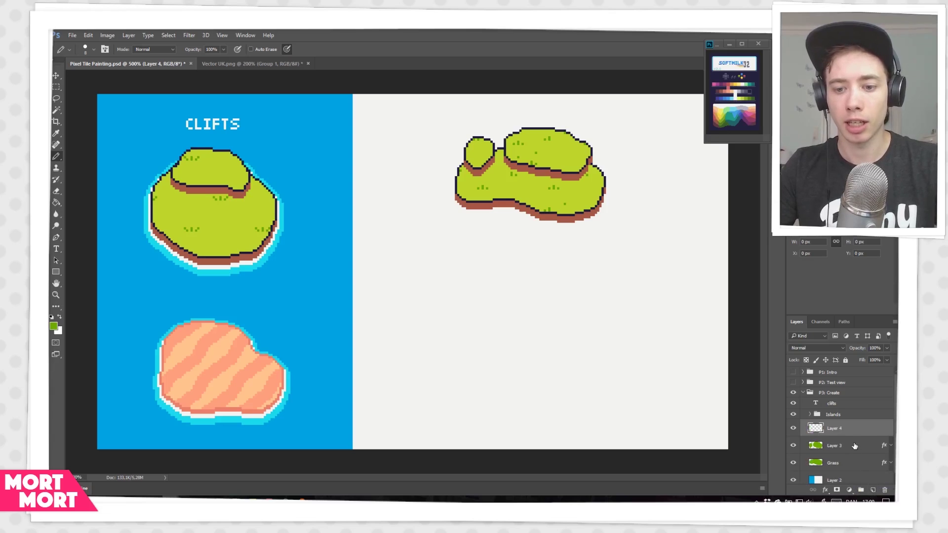
pyautogui.rightClick(851, 429)
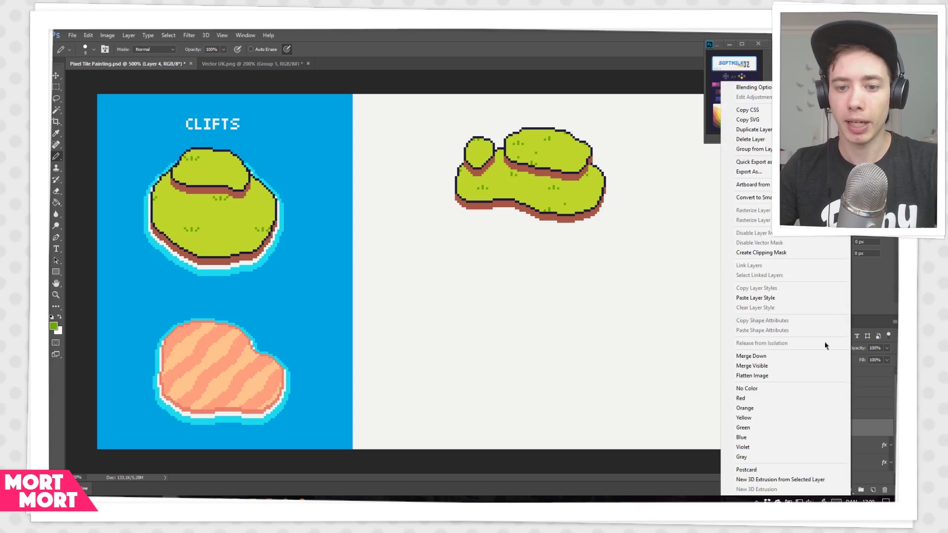
pyautogui.click(754, 298)
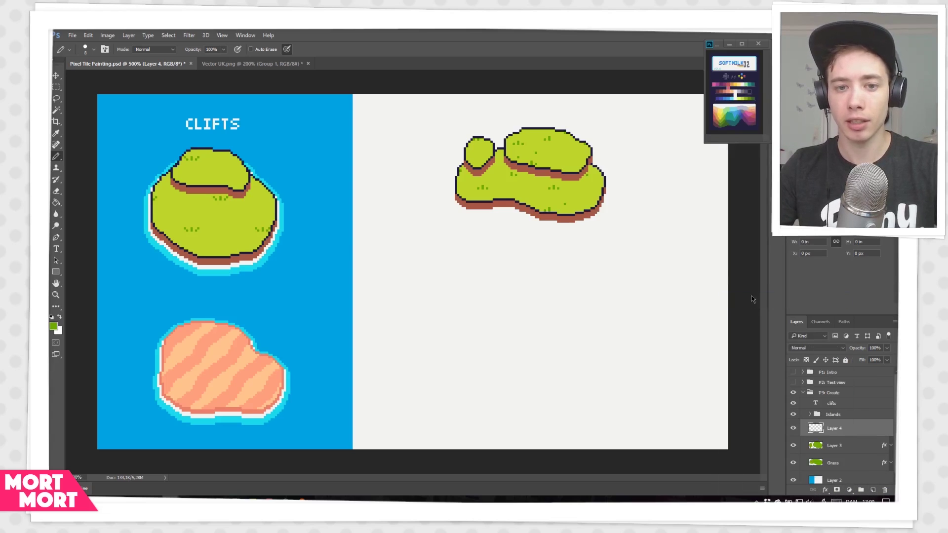
pyautogui.moveTo(641, 151)
pyautogui.mouseDown()
pyautogui.moveTo(621, 169)
pyautogui.moveTo(642, 179)
pyautogui.moveTo(661, 168)
pyautogui.moveTo(636, 163)
pyautogui.mouseUp()
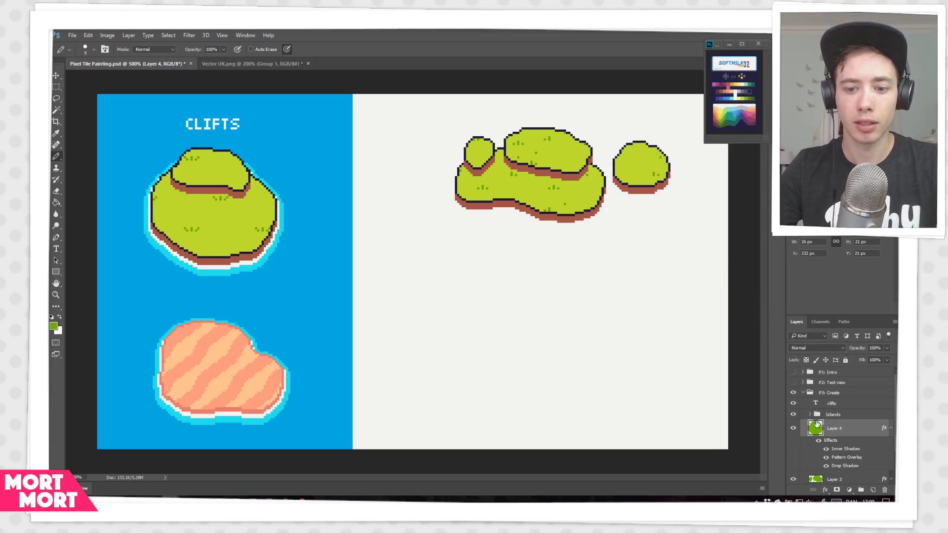
# Add a second drop shadow to the round island's layer style with a distance of 6 px
pyautogui.doubleClick(853, 433)
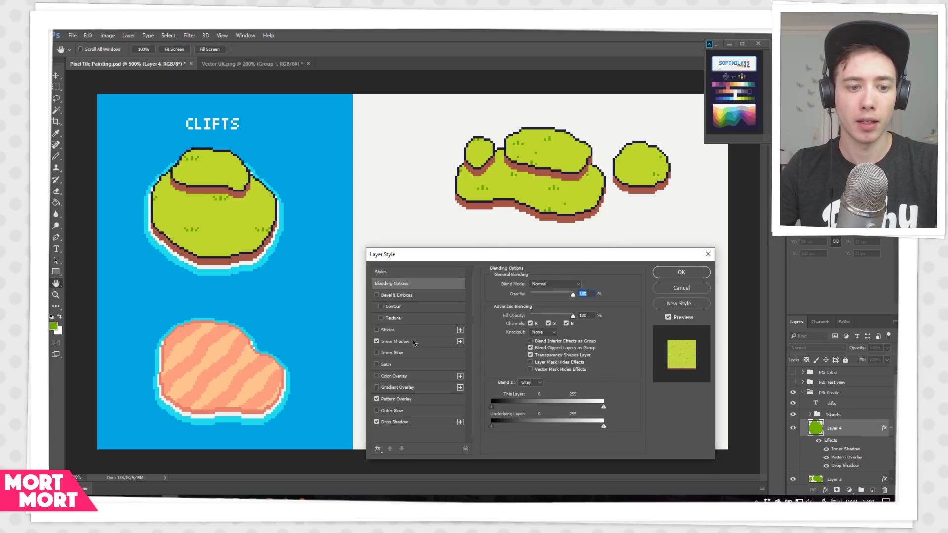
pyautogui.click(421, 424)
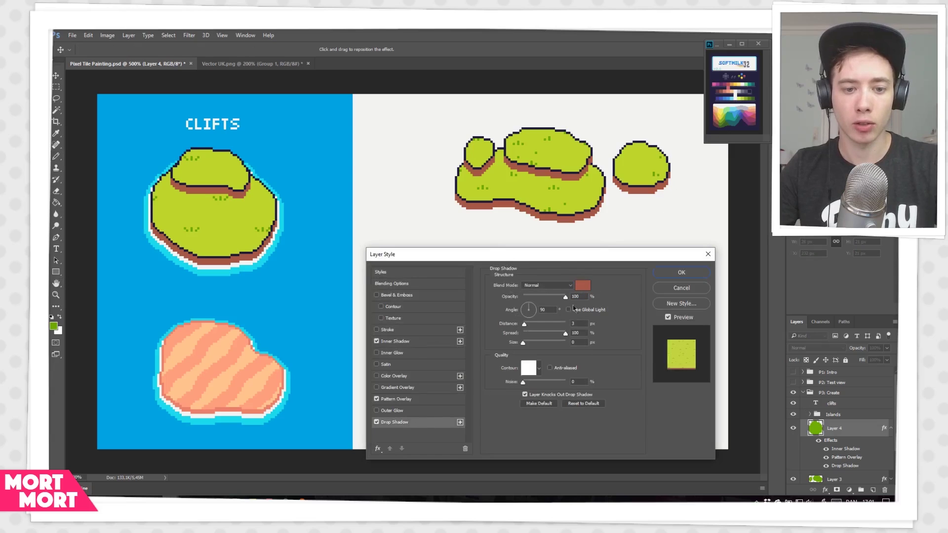
pyautogui.moveTo(525, 326)
pyautogui.mouseDown()
pyautogui.moveTo(537, 327)
pyautogui.moveTo(524, 325)
pyautogui.mouseUp()
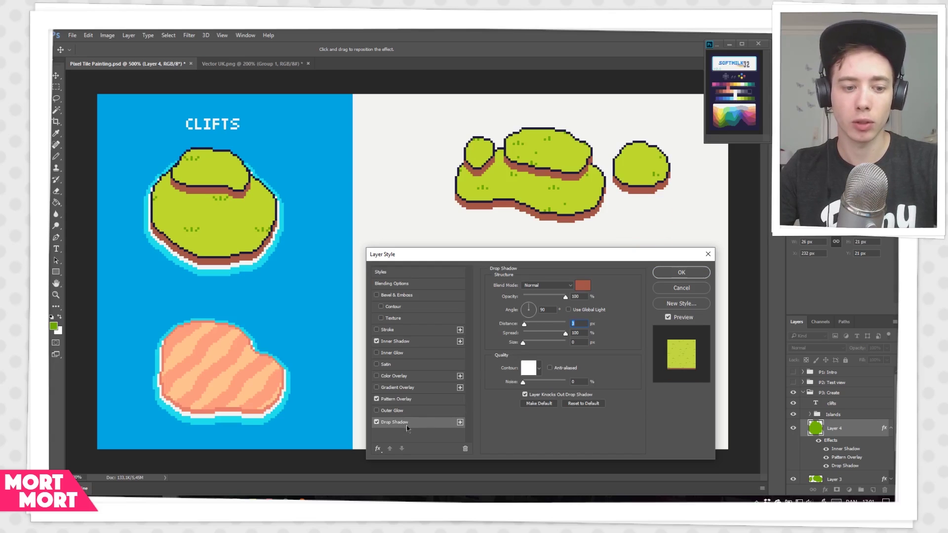
pyautogui.click(460, 423)
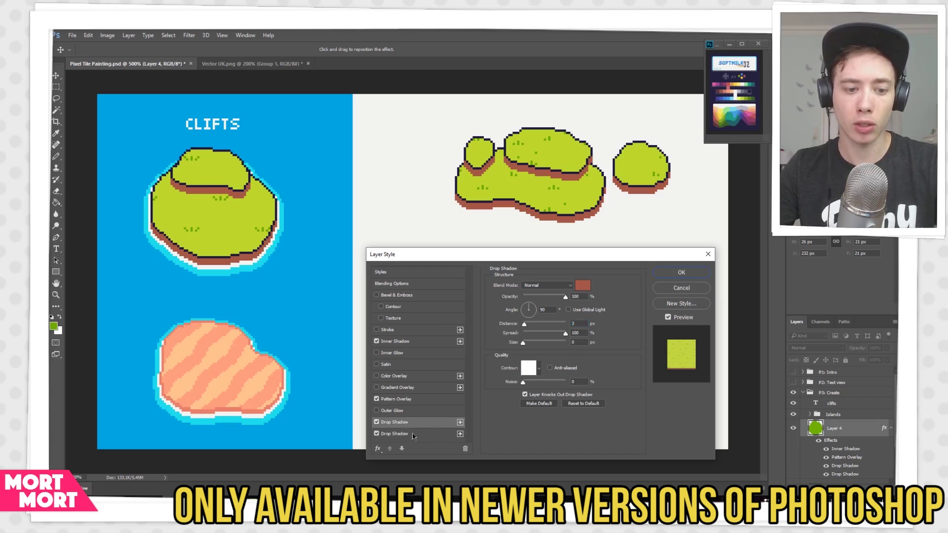
pyautogui.click(414, 435)
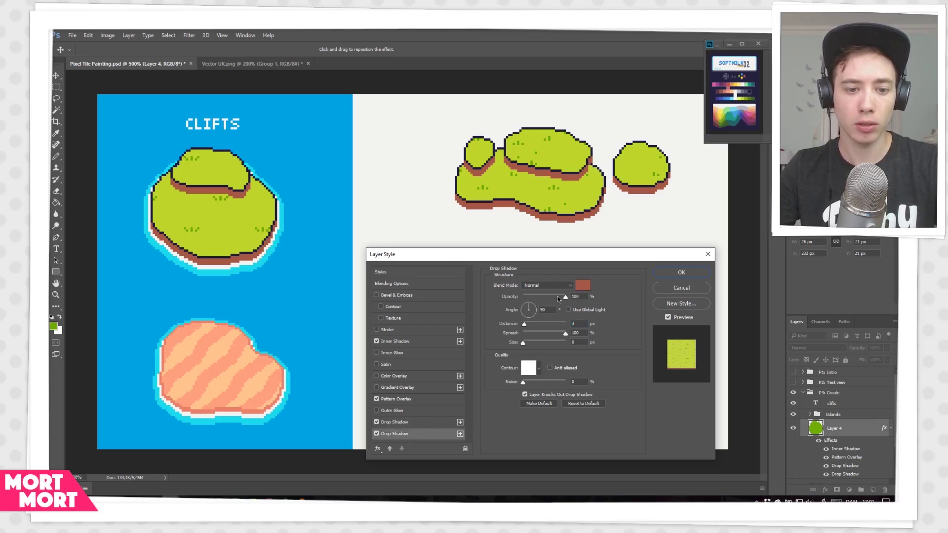
pyautogui.doubleClick(580, 323)
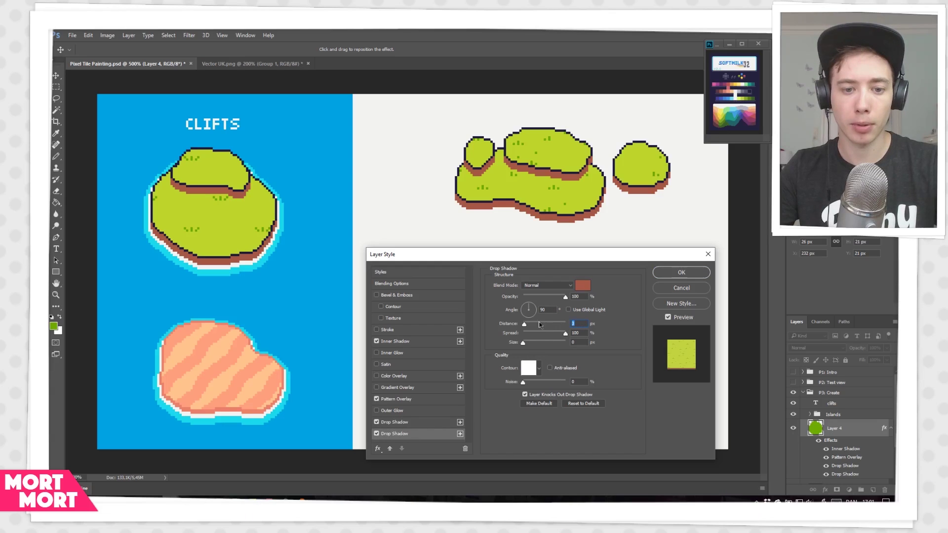
pyautogui.write('6')
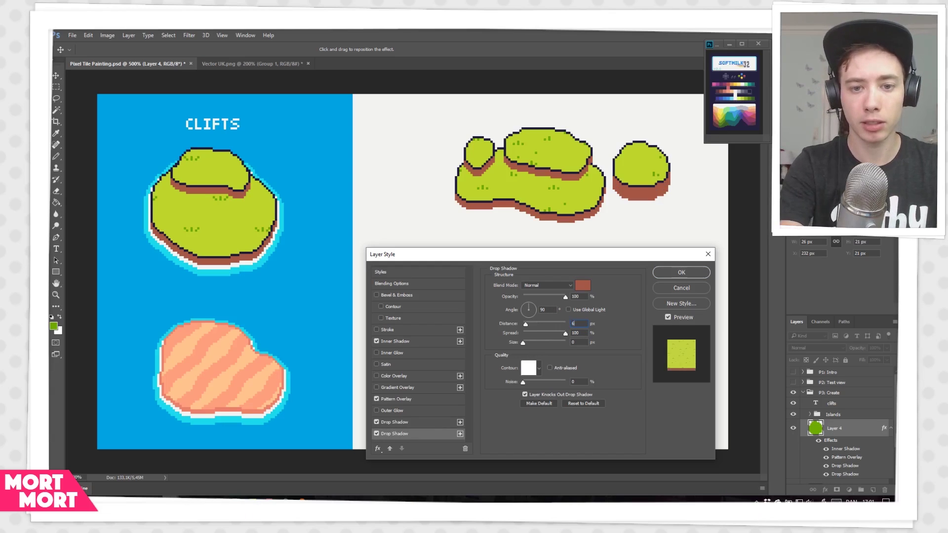
pyautogui.press('Return')
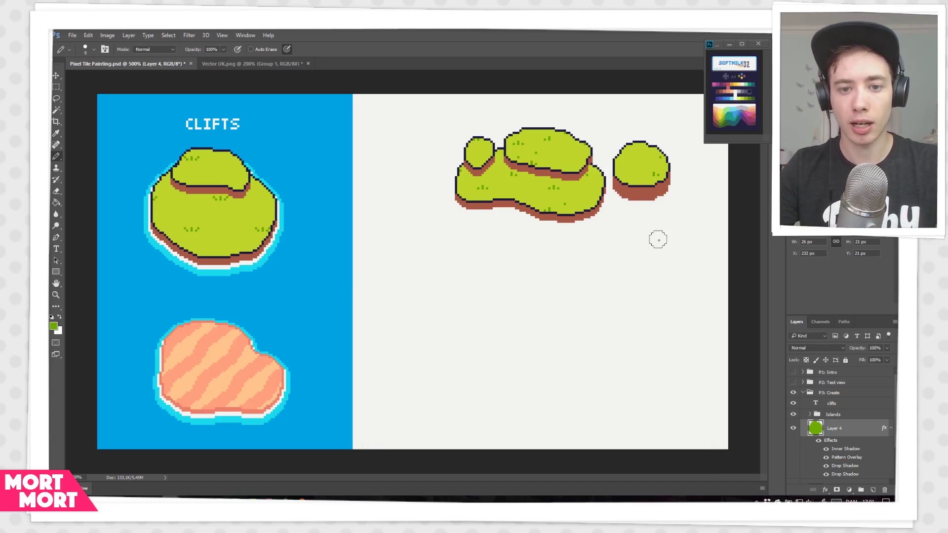
# Add a third drop shadow to the round island's layer style and set its distance to 9 px
pyautogui.doubleClick(853, 429)
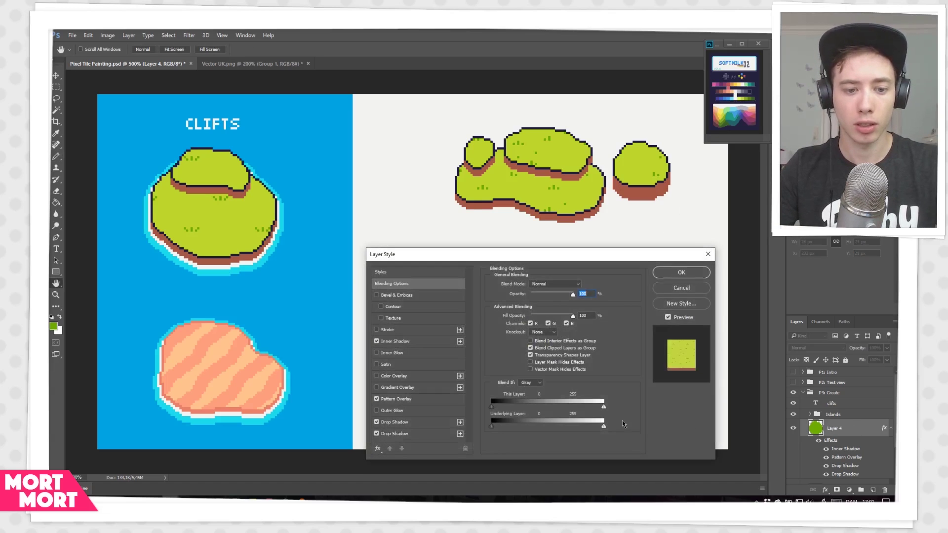
pyautogui.click(460, 435)
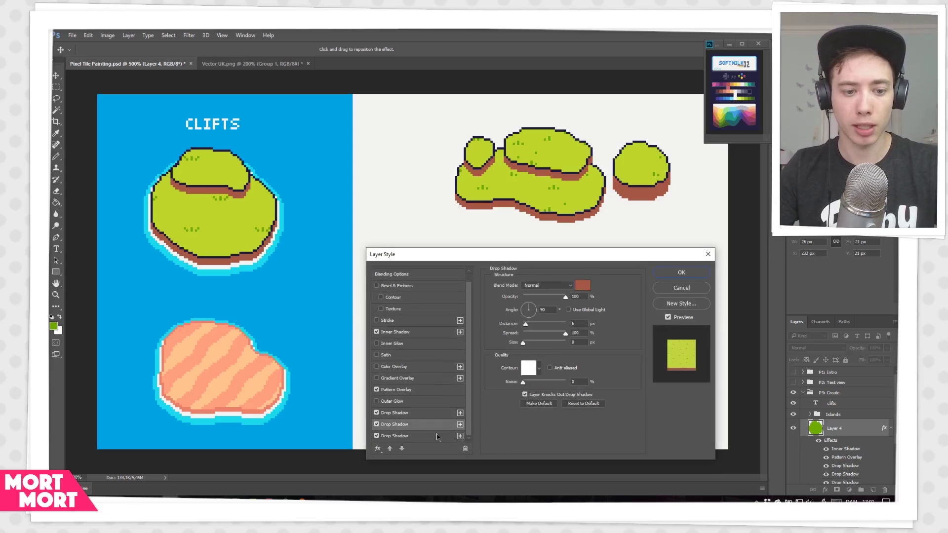
pyautogui.click(424, 437)
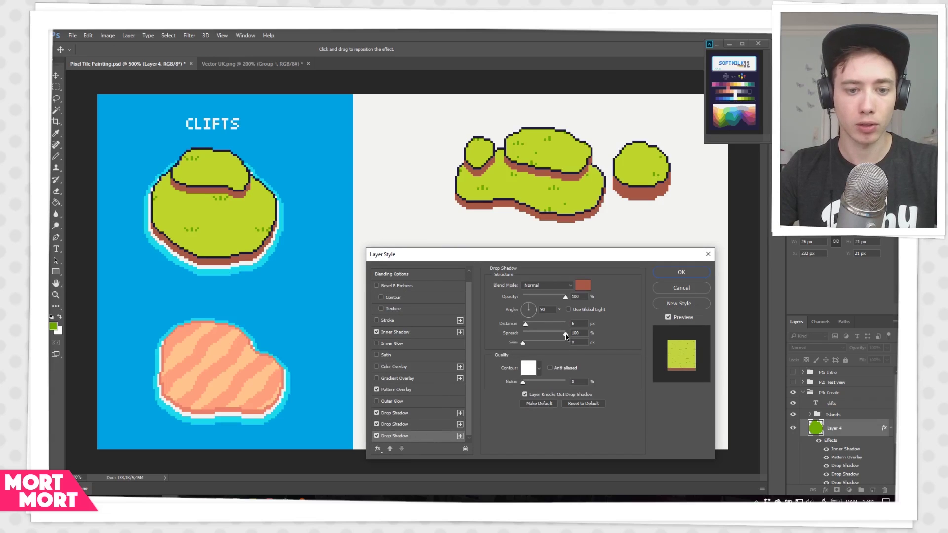
pyautogui.click(580, 324)
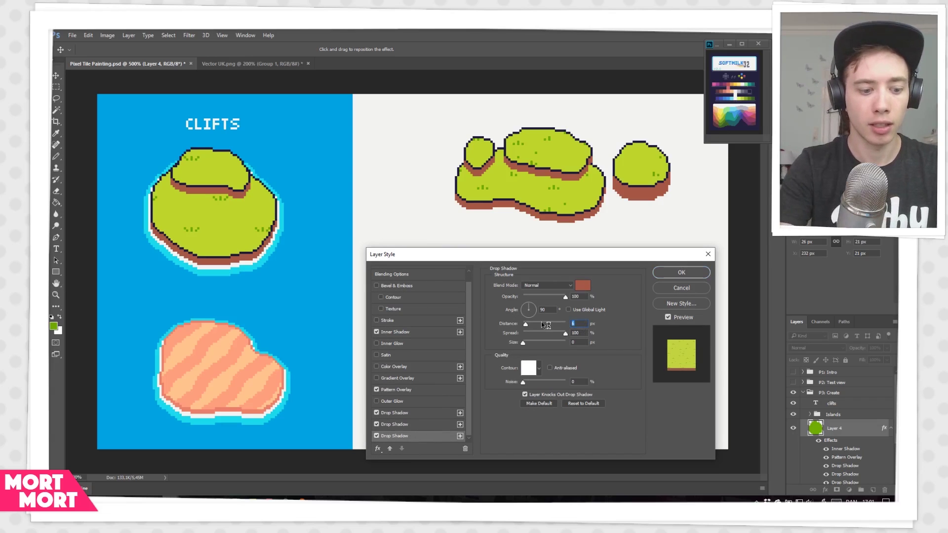
pyautogui.press('Down')
pyautogui.press('Down')
pyautogui.press('Down')
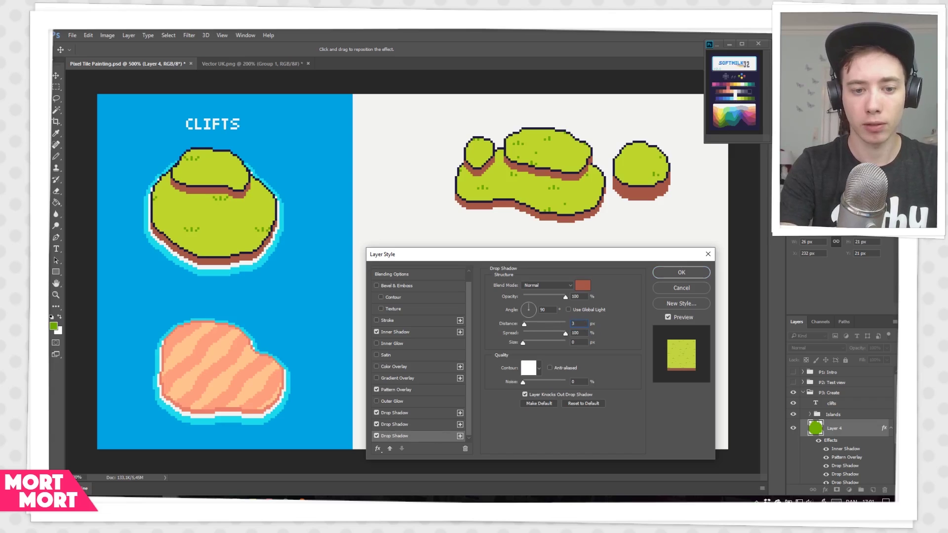
pyautogui.write('6')
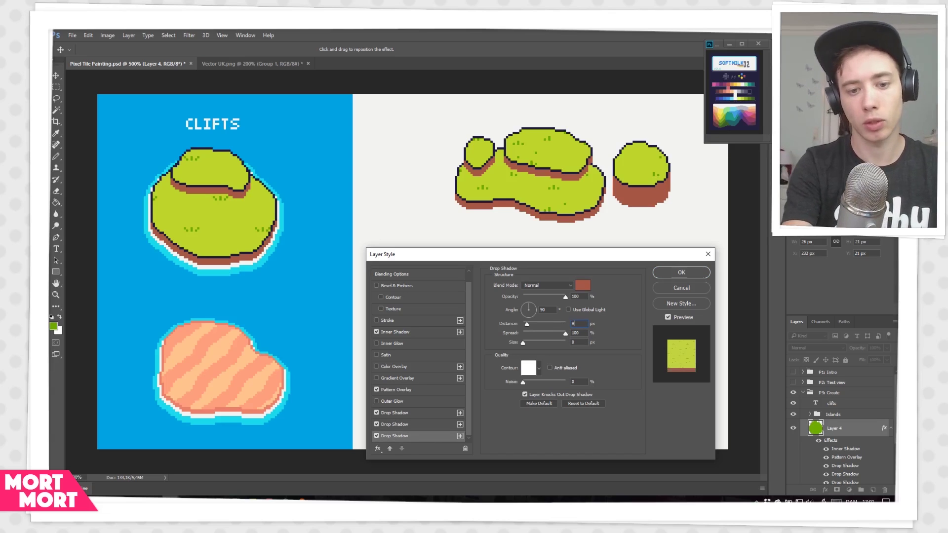
# Apply the round island's layer style and create a new layer named Beach directly above the background layer
pyautogui.press('Return')
pyautogui.moveTo(647, 250)
pyautogui.mouseDown()
pyautogui.moveTo(620, 268)
pyautogui.moveTo(650, 285)
pyautogui.moveTo(668, 276)
pyautogui.moveTo(642, 264)
pyautogui.mouseUp()
pyautogui.moveTo(536, 284)
pyautogui.mouseDown()
pyautogui.moveTo(568, 292)
pyautogui.moveTo(513, 291)
pyautogui.moveTo(528, 295)
pyautogui.mouseUp()
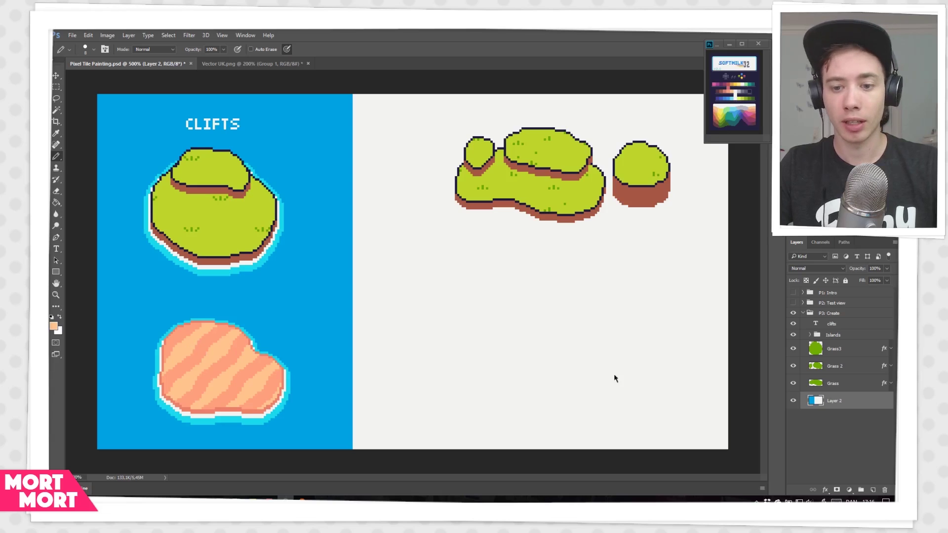
pyautogui.click(872, 490)
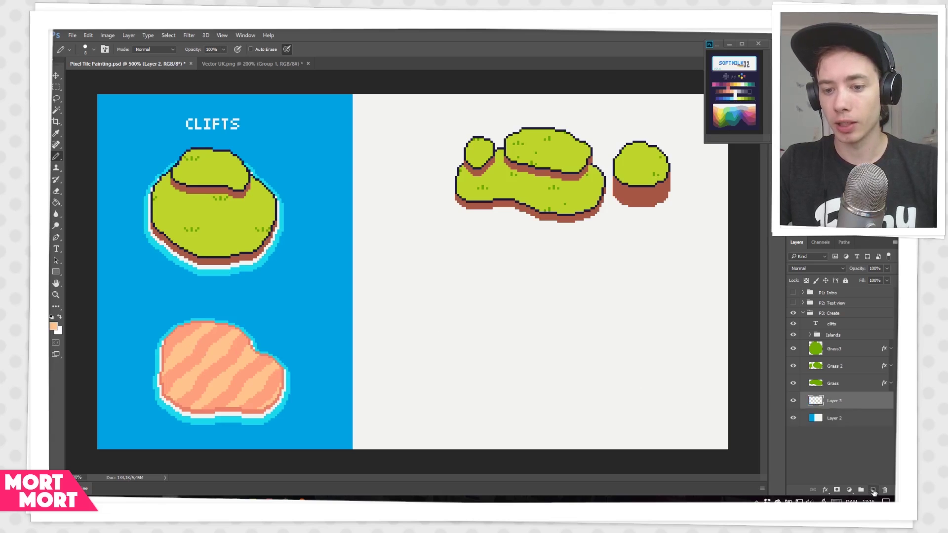
pyautogui.doubleClick(834, 401)
pyautogui.write('Beach')
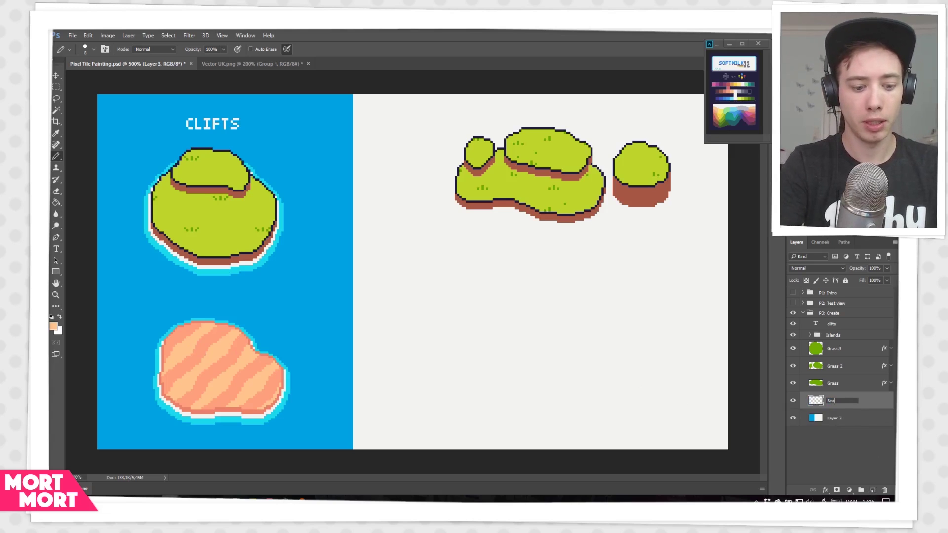
pyautogui.press('Return')
# Paint the closed outline of a bean-shaped peach island below the grass islands, fill its interior and deselect
pyautogui.moveTo(598, 311)
pyautogui.mouseDown()
pyautogui.moveTo(522, 312)
pyautogui.moveTo(476, 334)
pyautogui.moveTo(478, 360)
pyautogui.moveTo(537, 368)
pyautogui.moveTo(595, 393)
pyautogui.moveTo(637, 389)
pyautogui.moveTo(659, 375)
pyautogui.moveTo(663, 339)
pyautogui.moveTo(640, 320)
pyautogui.moveTo(518, 311)
pyautogui.mouseUp()
pyautogui.press('w')
pyautogui.click(554, 339)
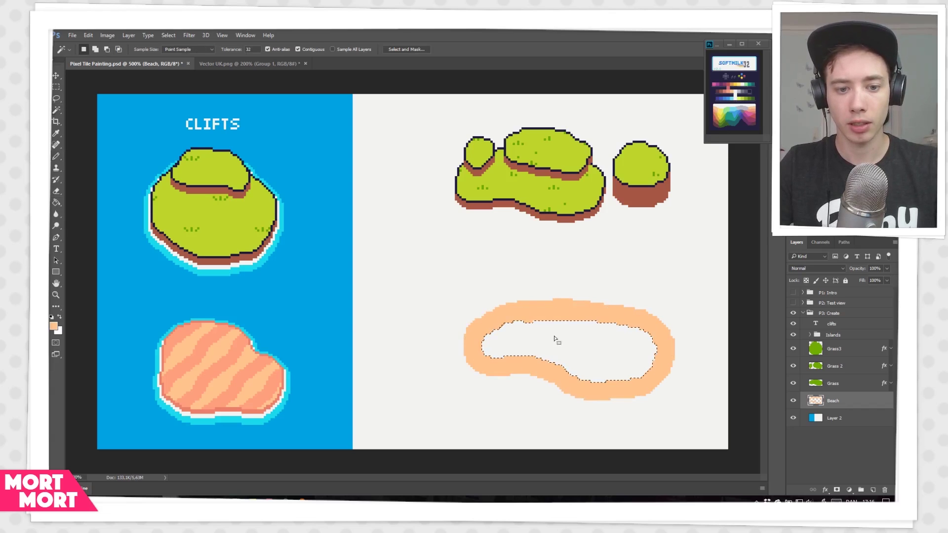
pyautogui.press('g')
pyautogui.click(561, 339)
pyautogui.hotkey('ctrl', 'd')
pyautogui.press('v')
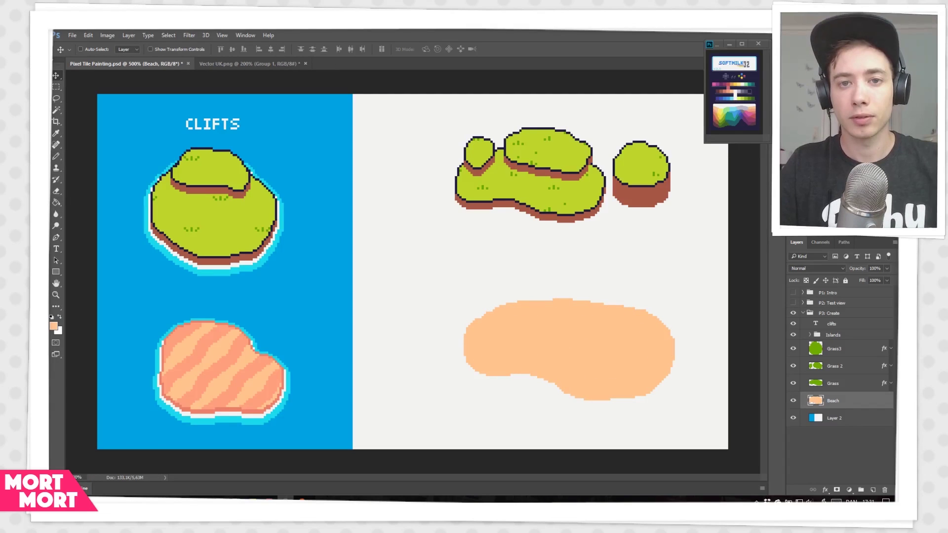
# Add a Pattern Overlay with the striped sand pattern to the Beach layer's style
pyautogui.doubleClick(854, 404)
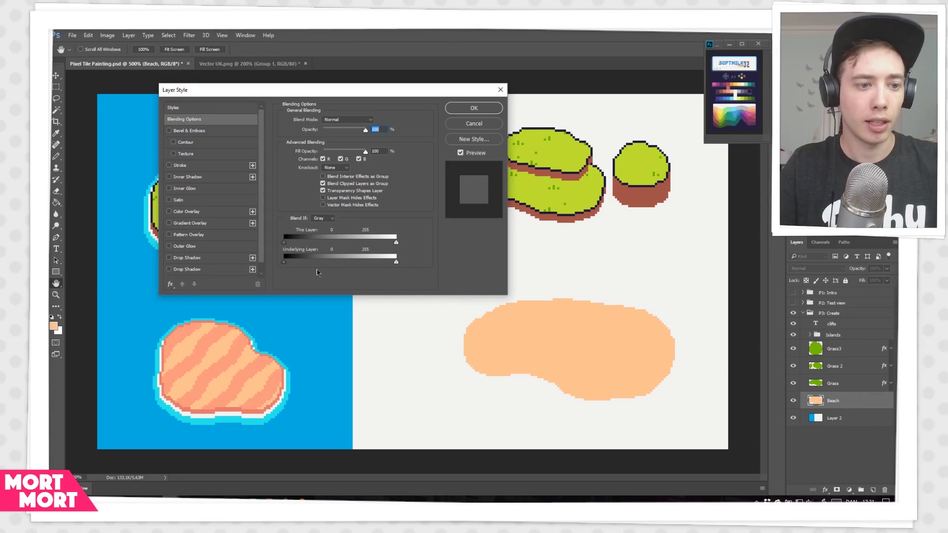
pyautogui.click(168, 236)
pyautogui.click(344, 147)
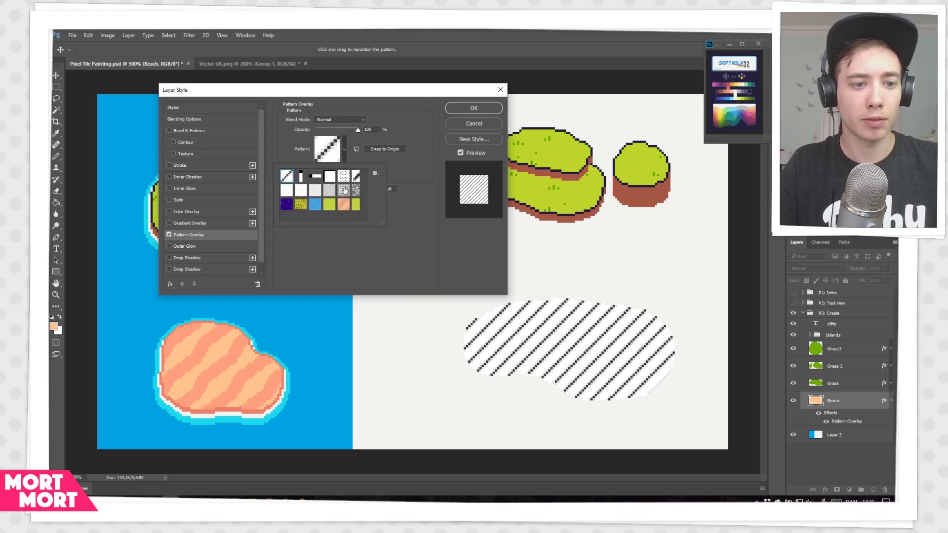
pyautogui.click(344, 205)
pyautogui.click(416, 168)
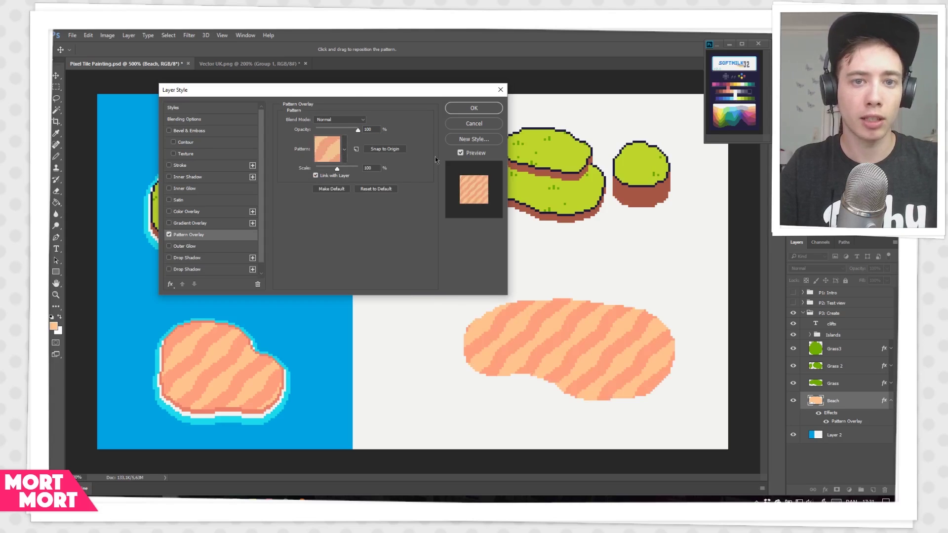
pyautogui.moveTo(437, 99)
pyautogui.mouseDown()
pyautogui.moveTo(414, 92)
pyautogui.moveTo(428, 90)
pyautogui.mouseUp()
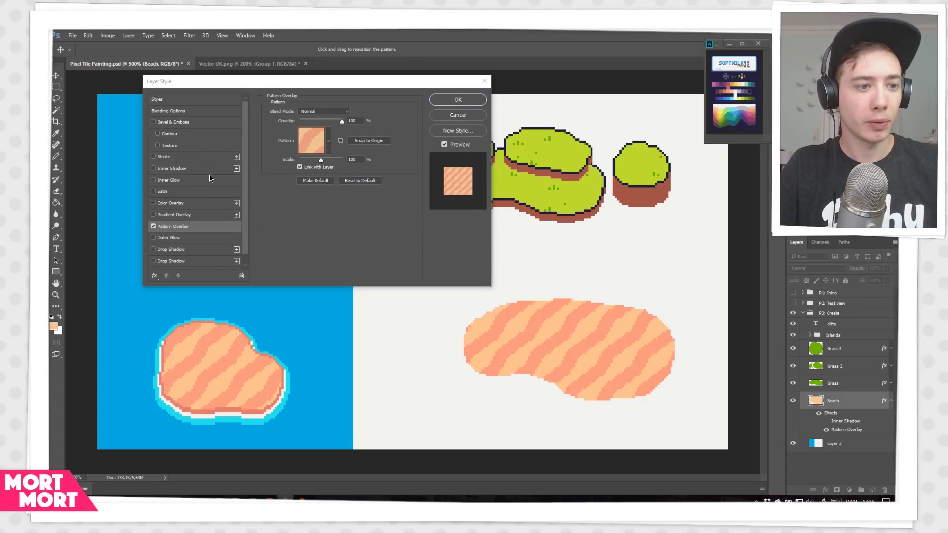
# Add an inner shadow to the Beach style with Normal blend mode, 100% opacity and the reference beach's reddish edge color (d17f6b)
pyautogui.click(153, 169)
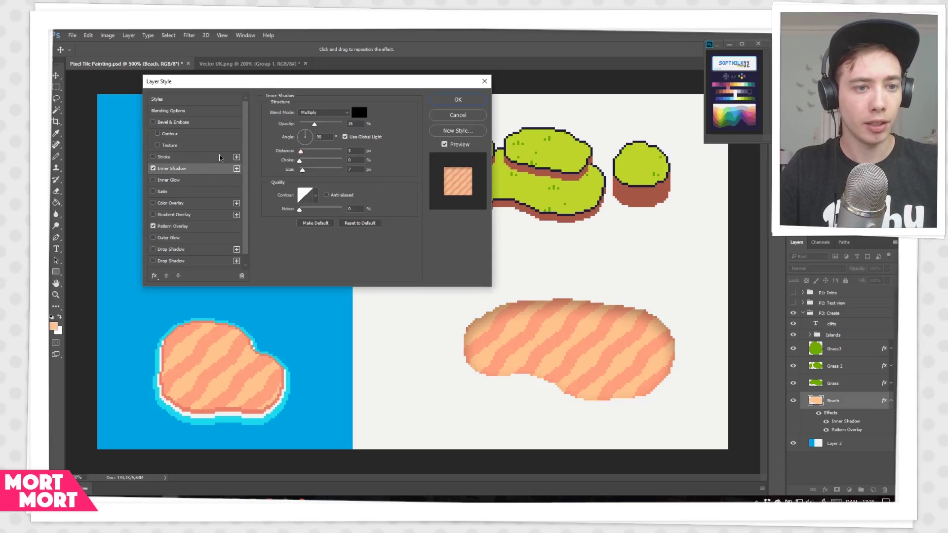
pyautogui.click(316, 114)
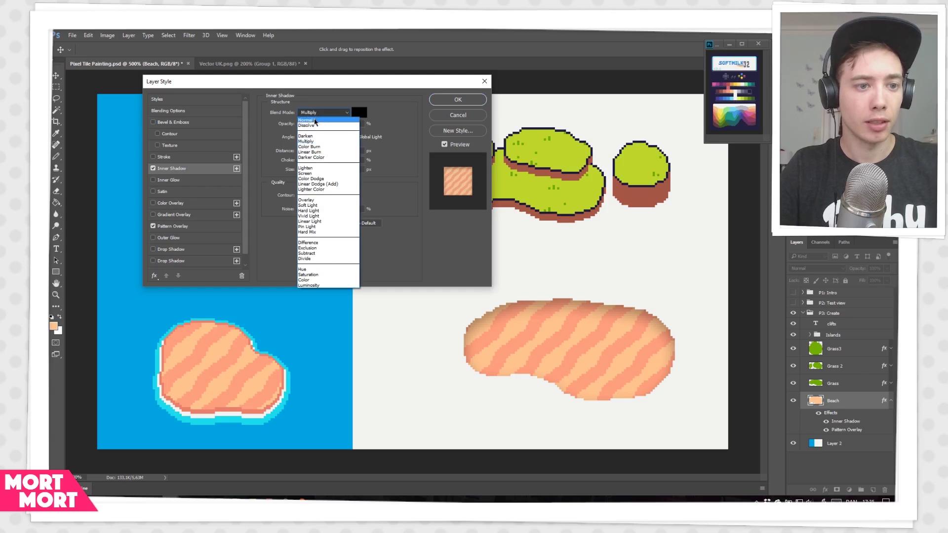
pyautogui.click(316, 124)
pyautogui.moveTo(319, 123); pyautogui.dragTo(357, 127)
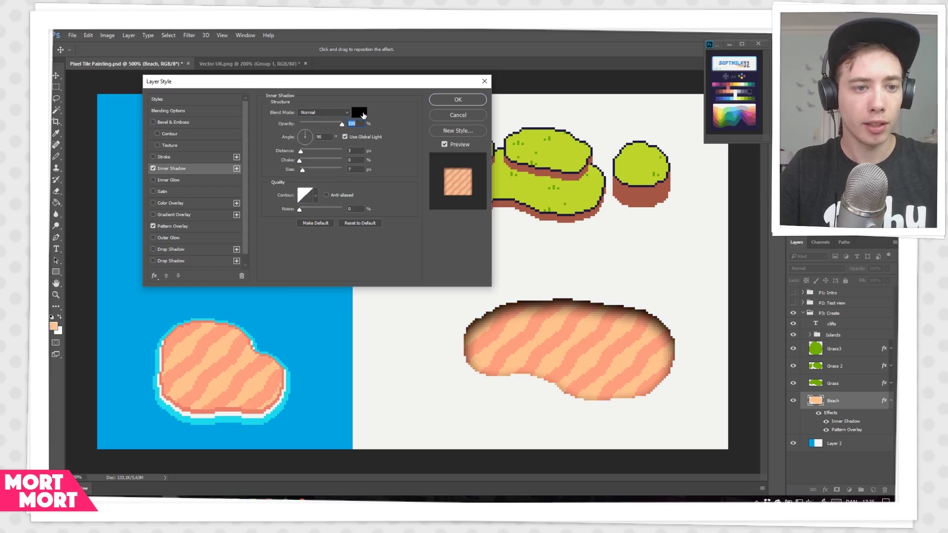
pyautogui.click(360, 113)
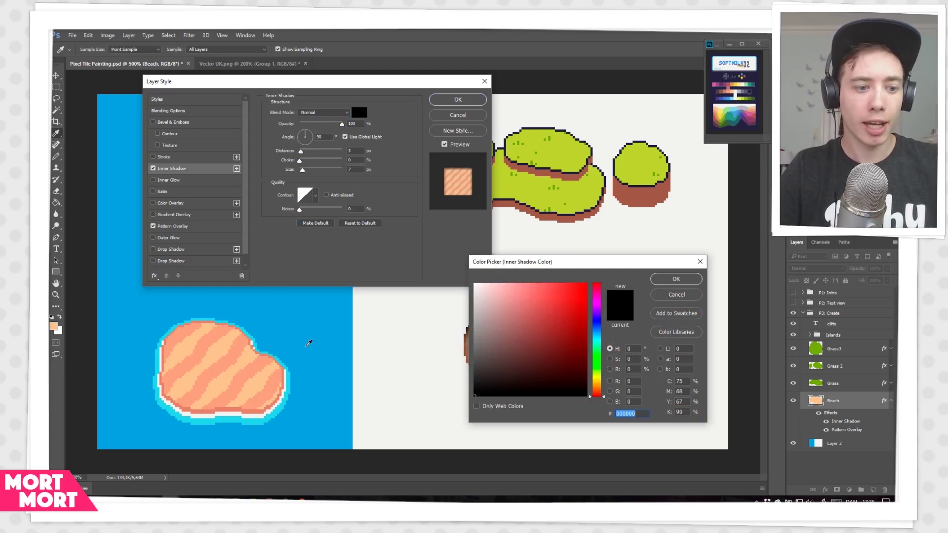
pyautogui.click(242, 408)
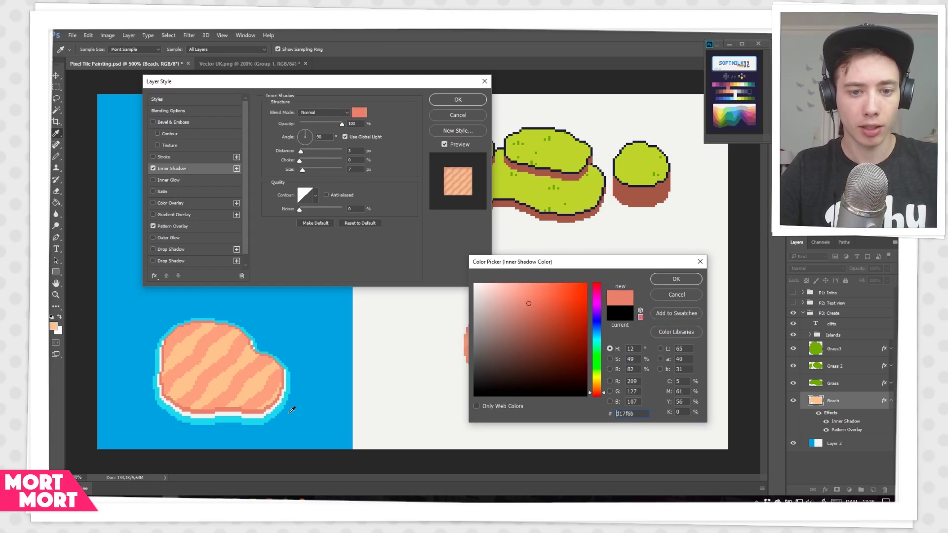
pyautogui.click(674, 279)
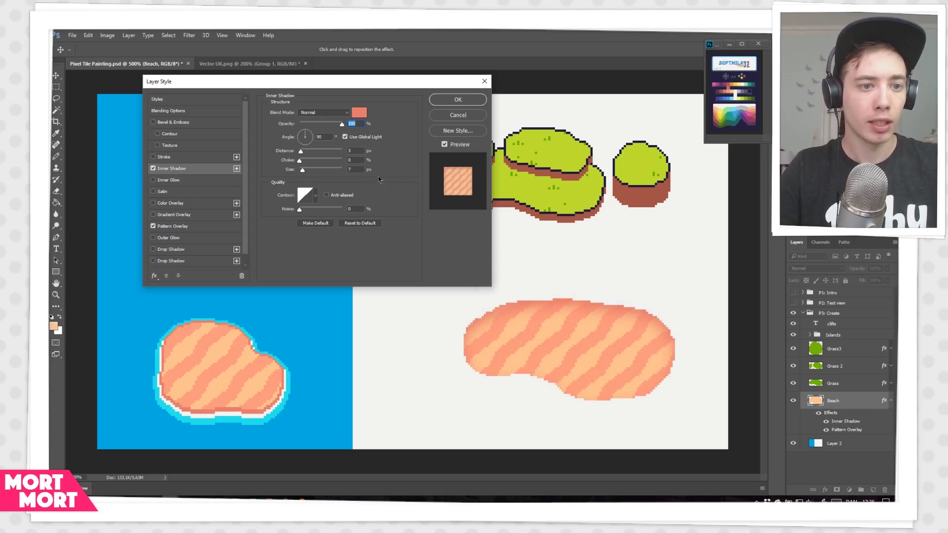
# Set the inner shadow to its own -90° angle, 1 px distance, 100% choke, 2 px size and the solid white contour, and apply it
pyautogui.click(345, 137)
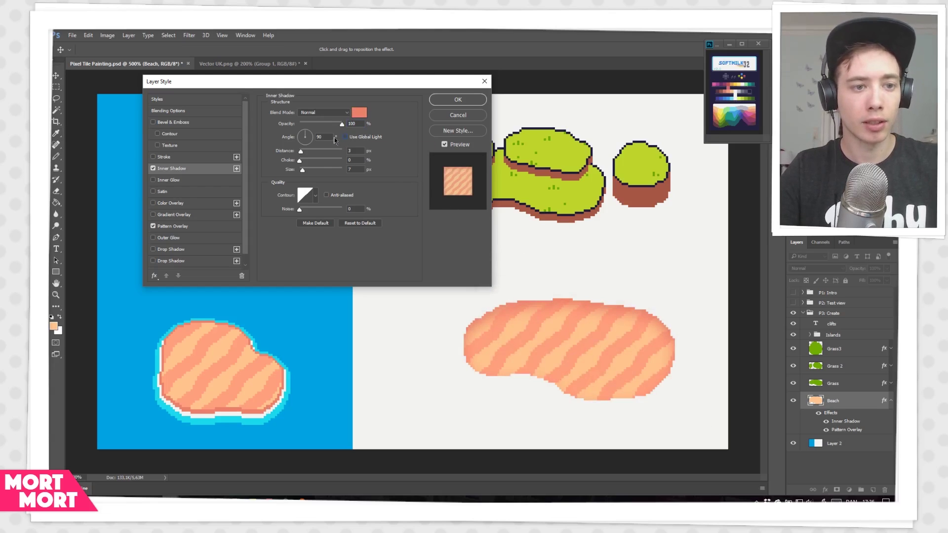
pyautogui.click(317, 136)
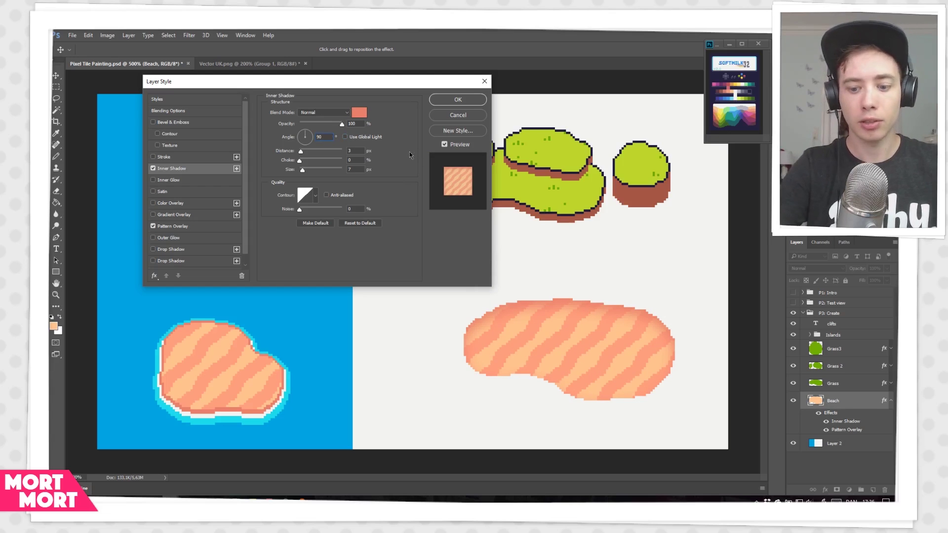
pyautogui.write('-')
pyautogui.moveTo(299, 161); pyautogui.dragTo(357, 167)
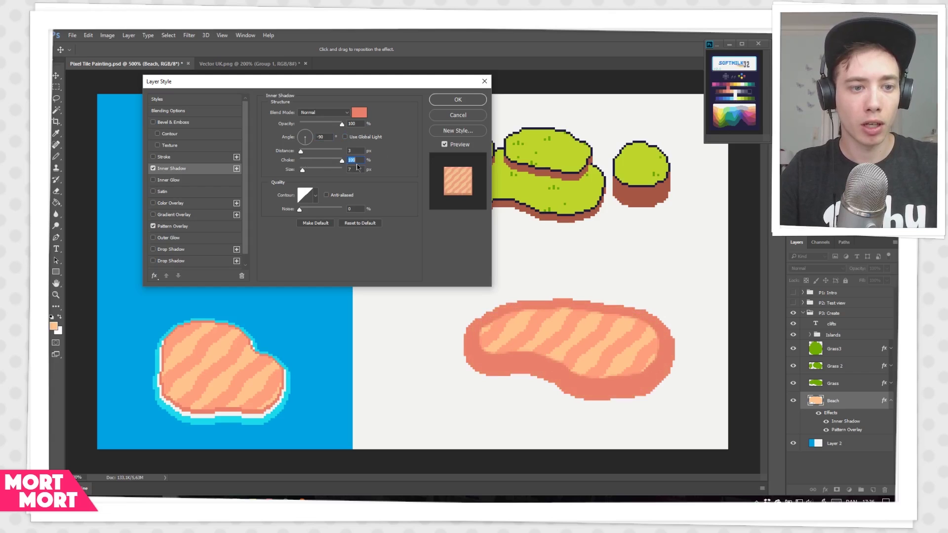
pyautogui.moveTo(300, 152); pyautogui.dragTo(300, 171)
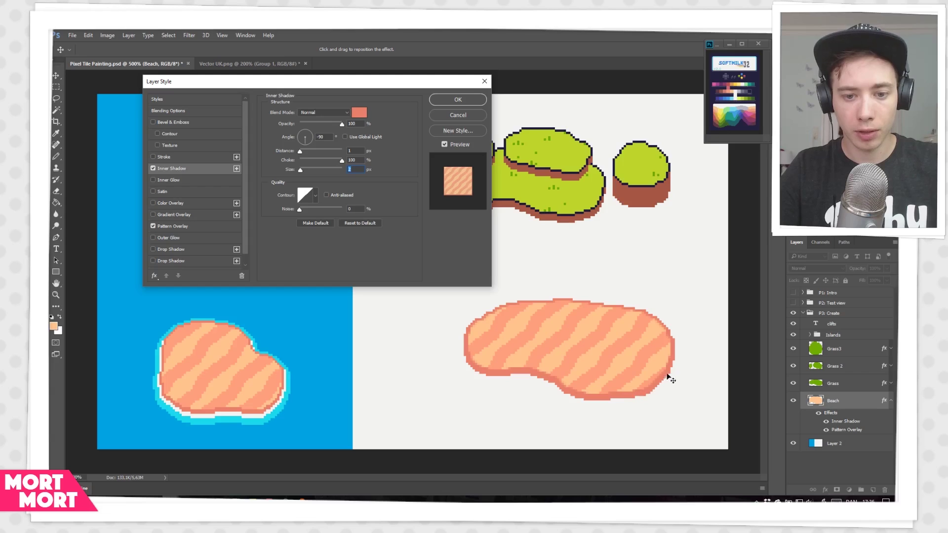
pyautogui.click(315, 198)
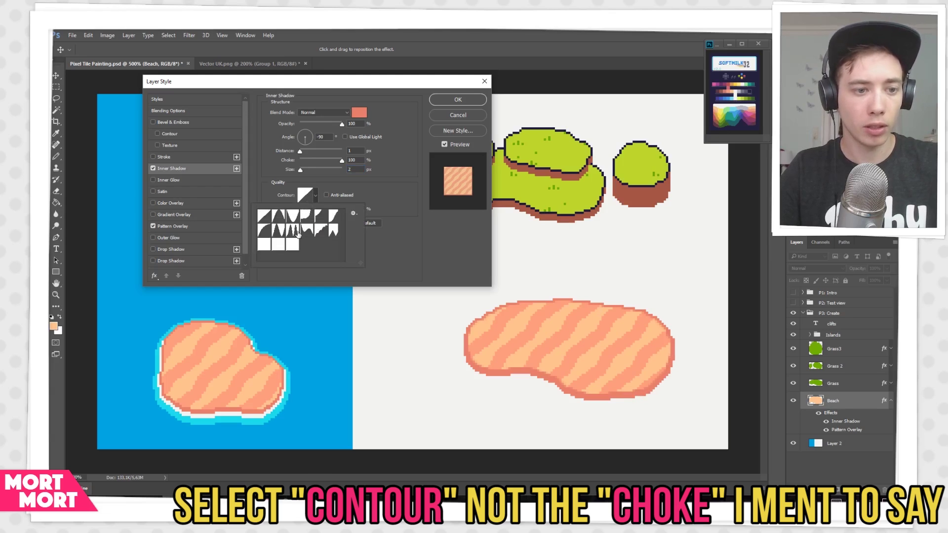
pyautogui.doubleClick(291, 250)
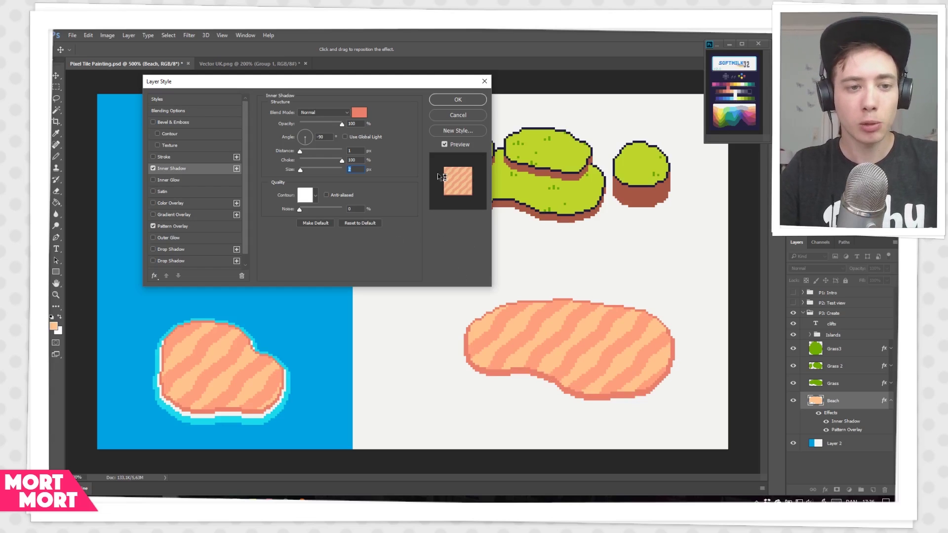
pyautogui.click(458, 100)
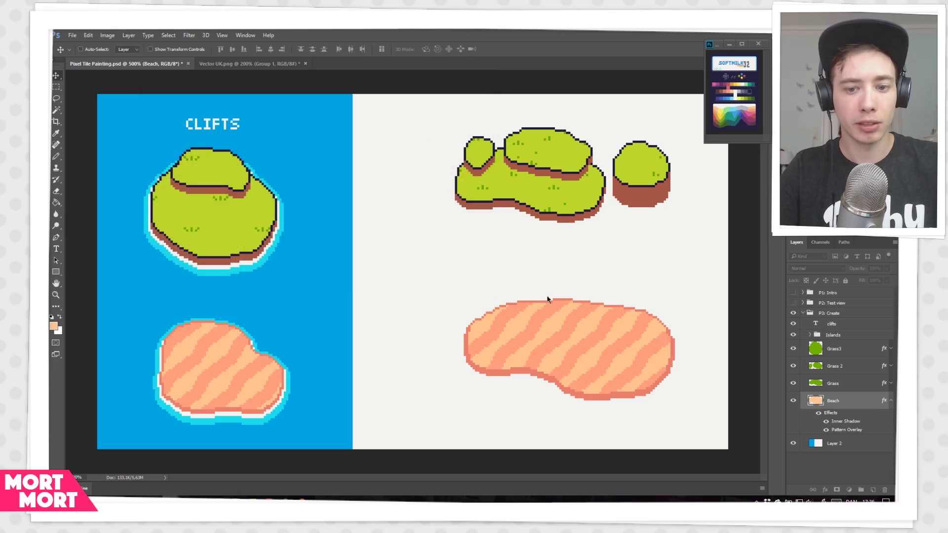
# Fill the white half of the background layer with the blue sampled from its water side
pyautogui.press('g')
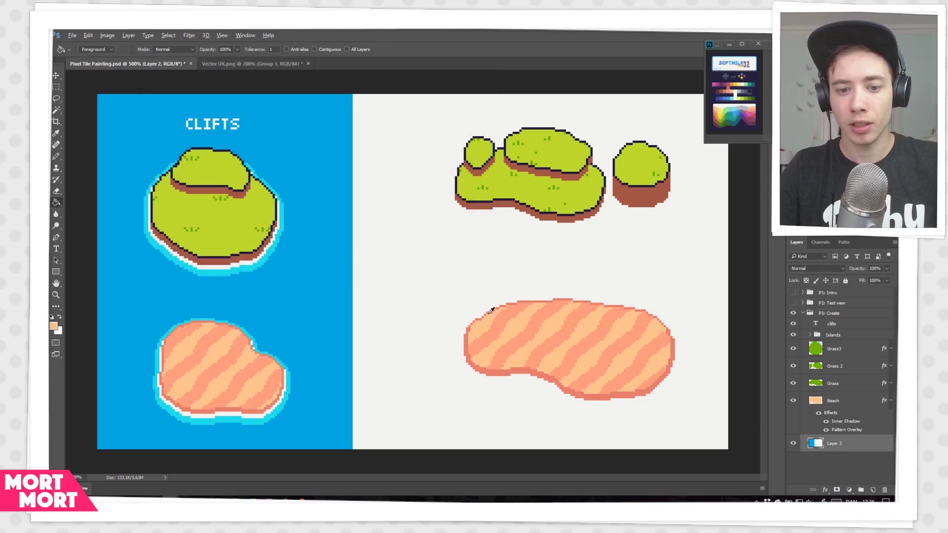
pyautogui.keyDown('alt'); pyautogui.click(339, 245); pyautogui.keyUp('alt')
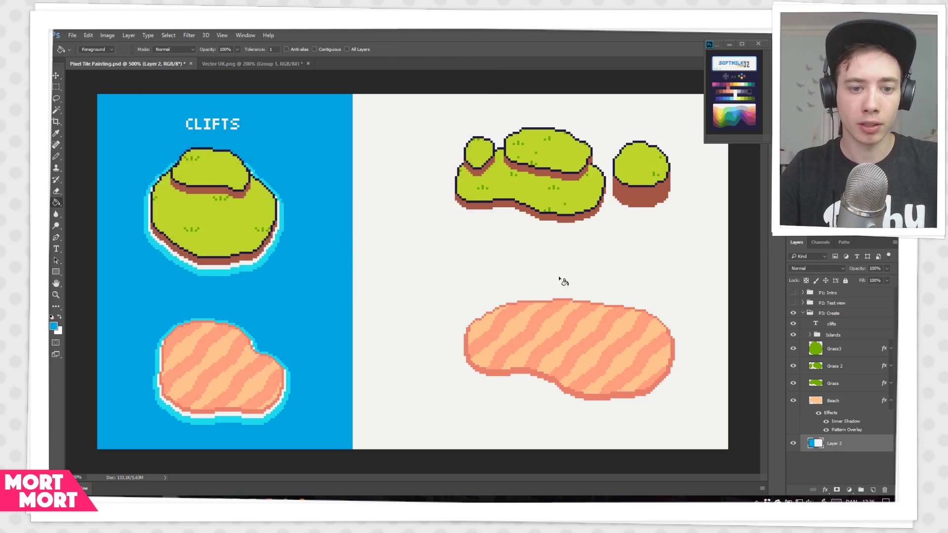
pyautogui.click(561, 277)
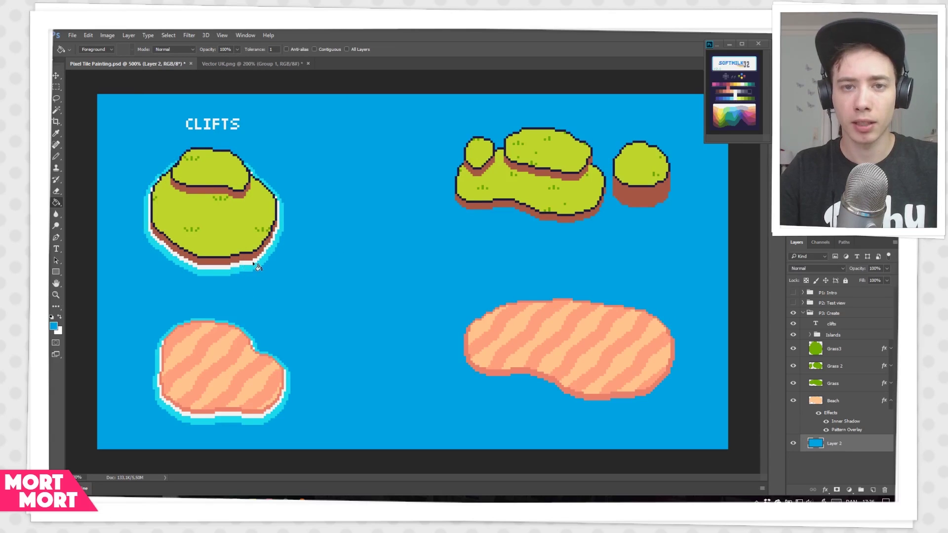
# Create a layer group named Foundation above the background and move the Beach and Grass layers into it
pyautogui.press('v')
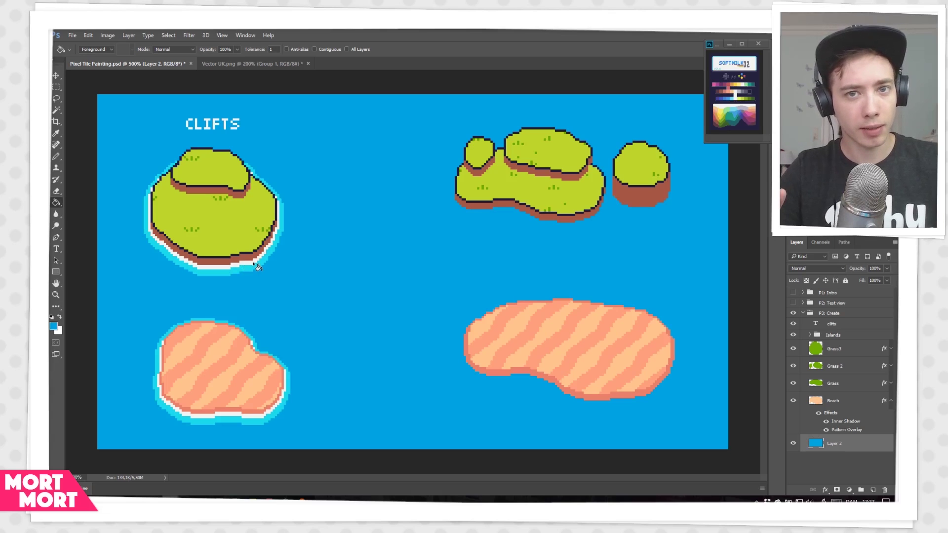
pyautogui.click(891, 400)
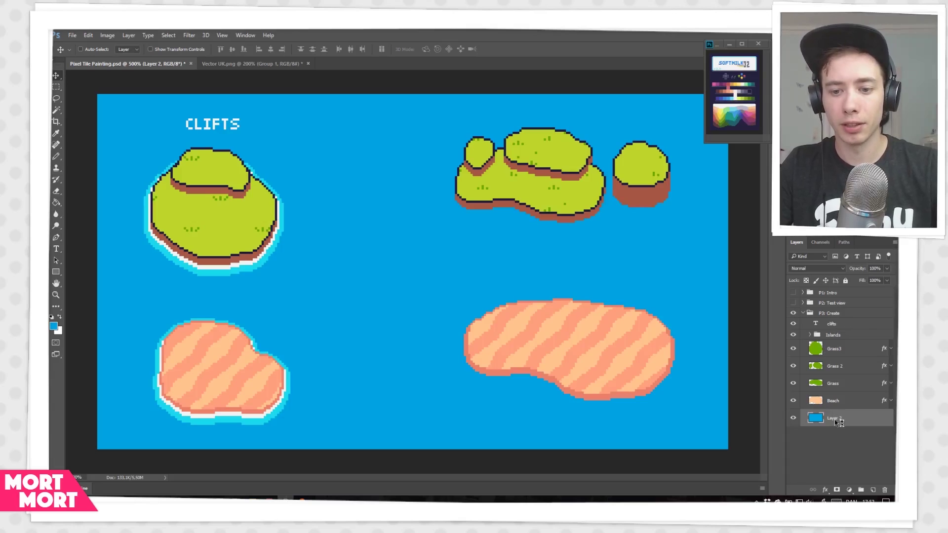
pyautogui.click(860, 490)
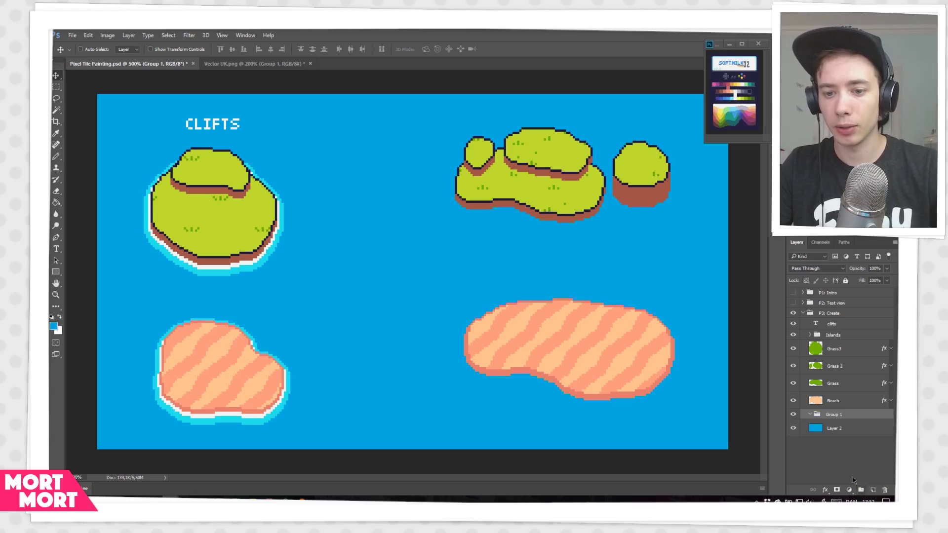
pyautogui.doubleClick(837, 416)
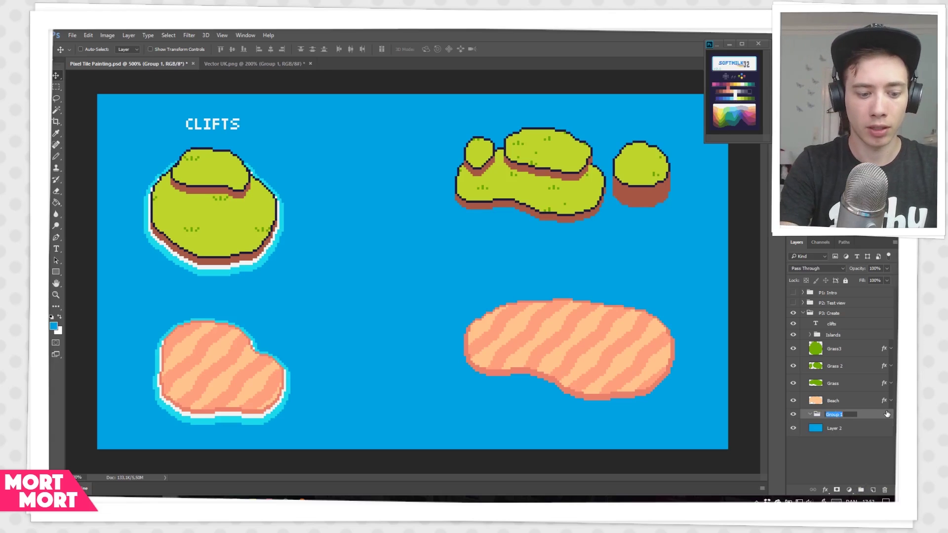
pyautogui.write('Found')
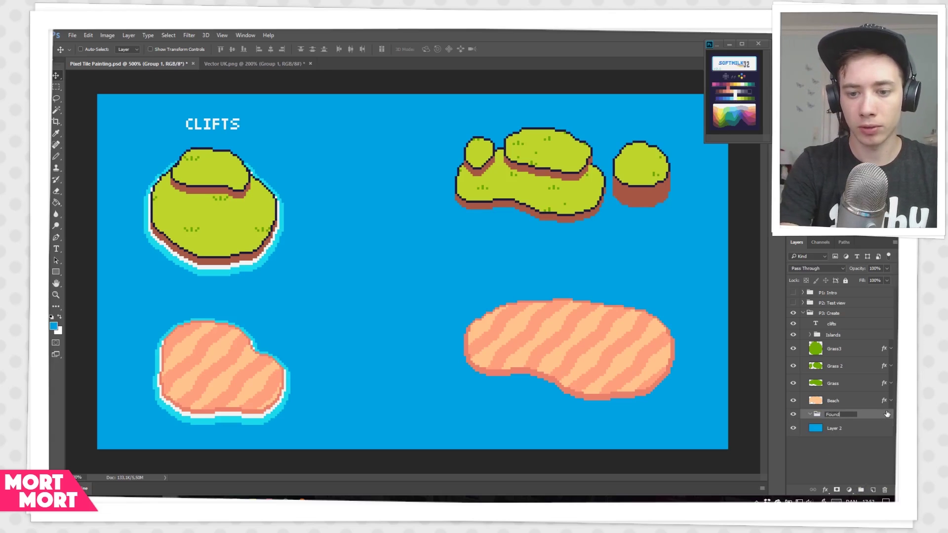
pyautogui.write('ation')
pyautogui.press('Return')
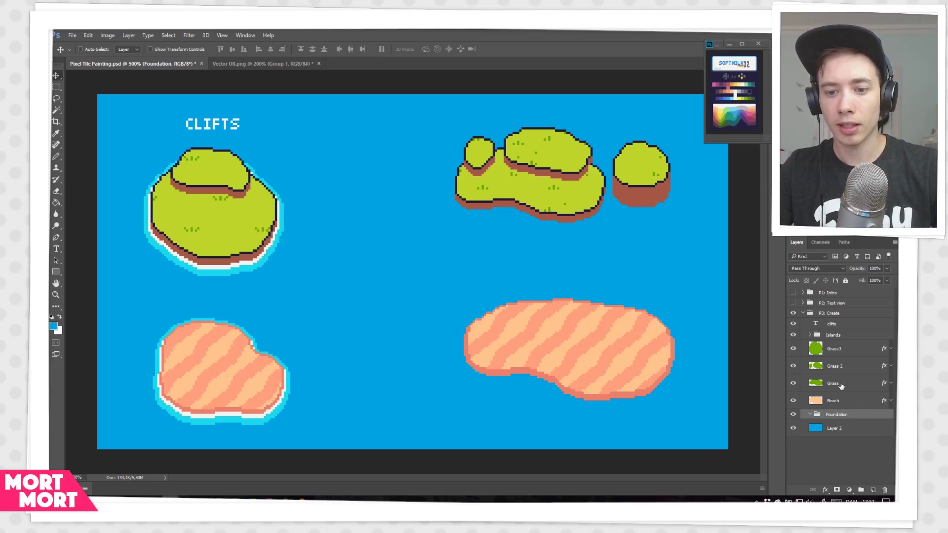
pyautogui.moveTo(842, 401); pyautogui.dragTo(844, 417)
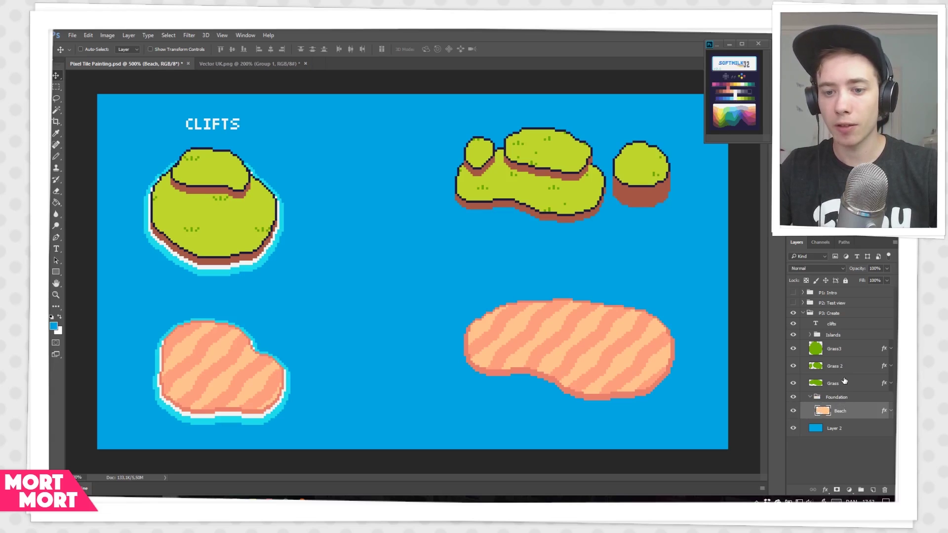
pyautogui.moveTo(844, 384); pyautogui.dragTo(850, 406)
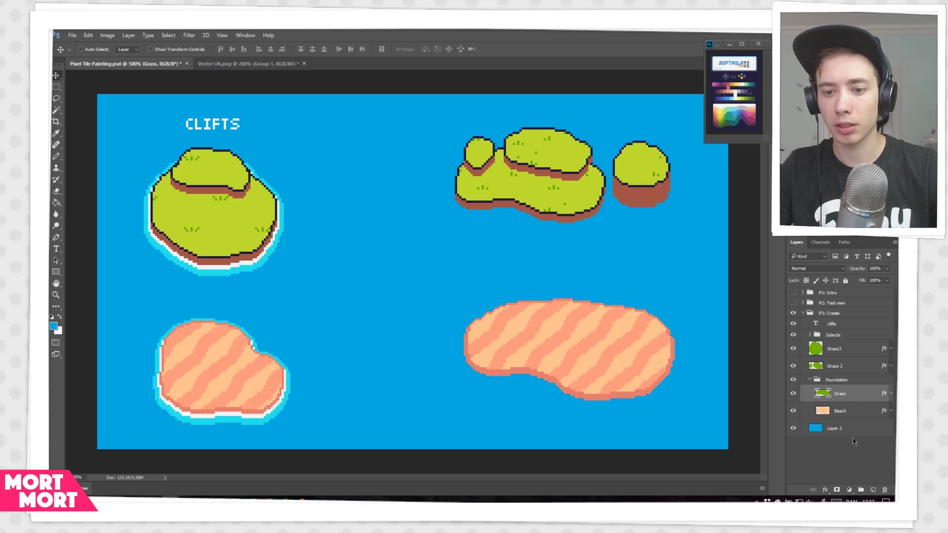
# Select the Grass3, Grass 2 and Grass layers together and move them down so they overlap the beach island
pyautogui.click(849, 349)
pyautogui.keyDown('ctrl'); pyautogui.click(853, 367); pyautogui.keyUp('ctrl')
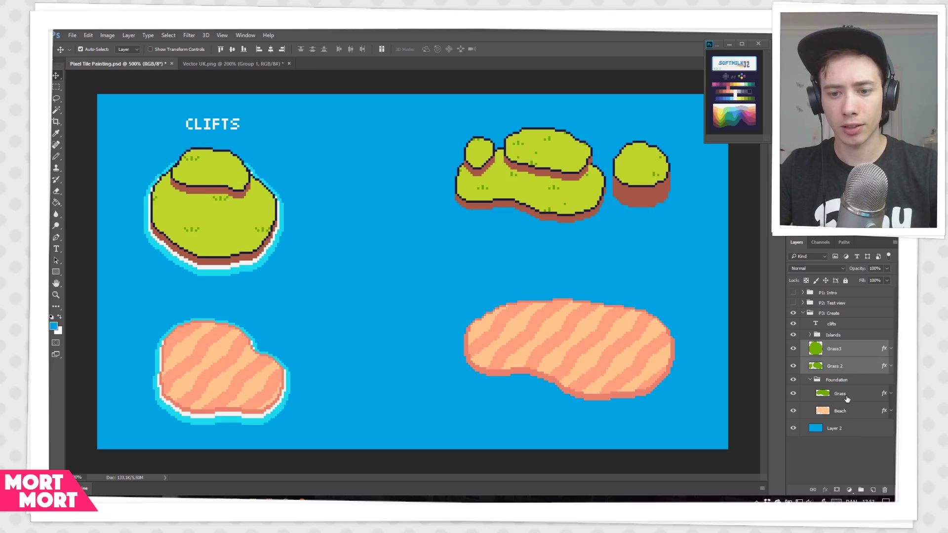
pyautogui.keyDown('ctrl'); pyautogui.click(847, 395); pyautogui.keyUp('ctrl')
pyautogui.moveTo(592, 191); pyautogui.dragTo(557, 328)
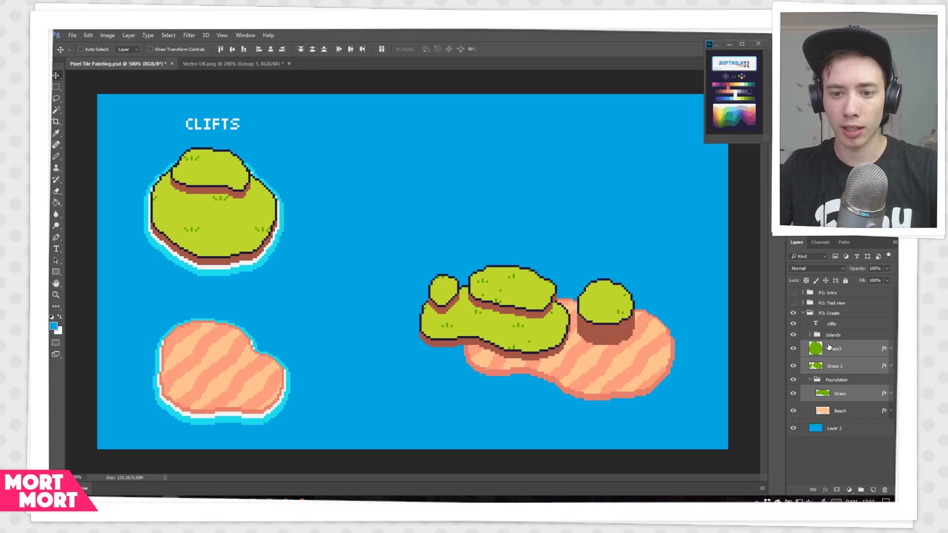
# Group the Grass3 and Grass 2 layers and the Foundation group as Test Island, and move it slightly up on the water
pyautogui.click(829, 347)
pyautogui.keyDown('shift'); pyautogui.click(843, 412); pyautogui.keyUp('shift')
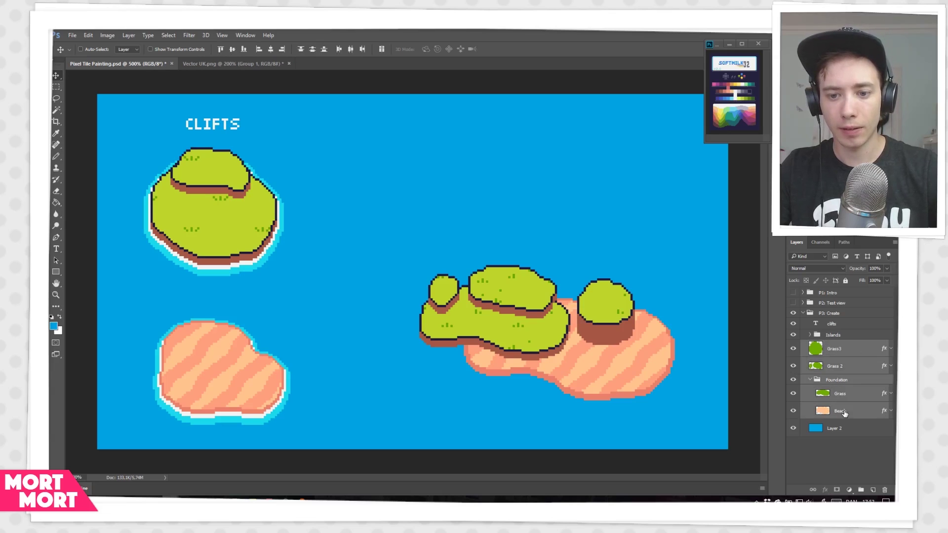
pyautogui.click(861, 490)
pyautogui.click(810, 345)
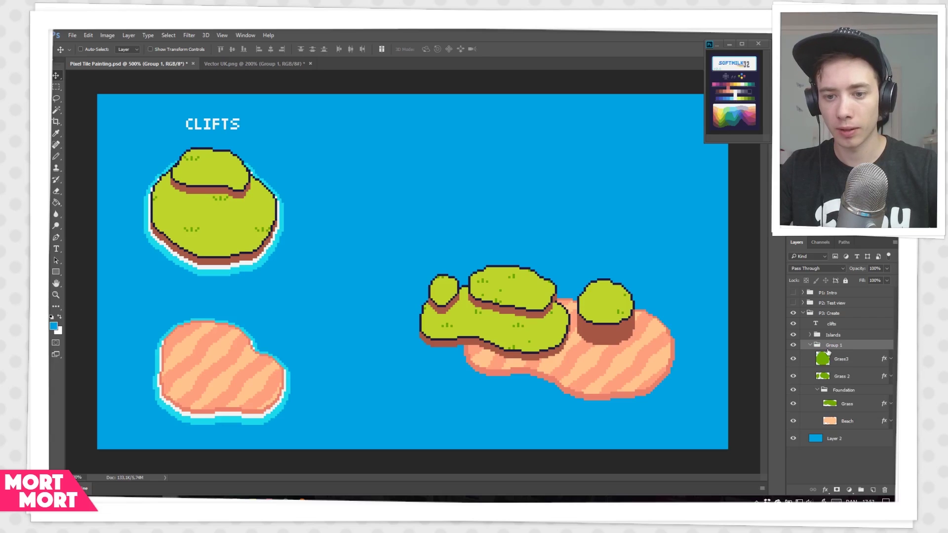
pyautogui.doubleClick(830, 345)
pyautogui.write('Test Island')
pyautogui.press('Return')
pyautogui.moveTo(621, 304); pyautogui.dragTo(585, 307)
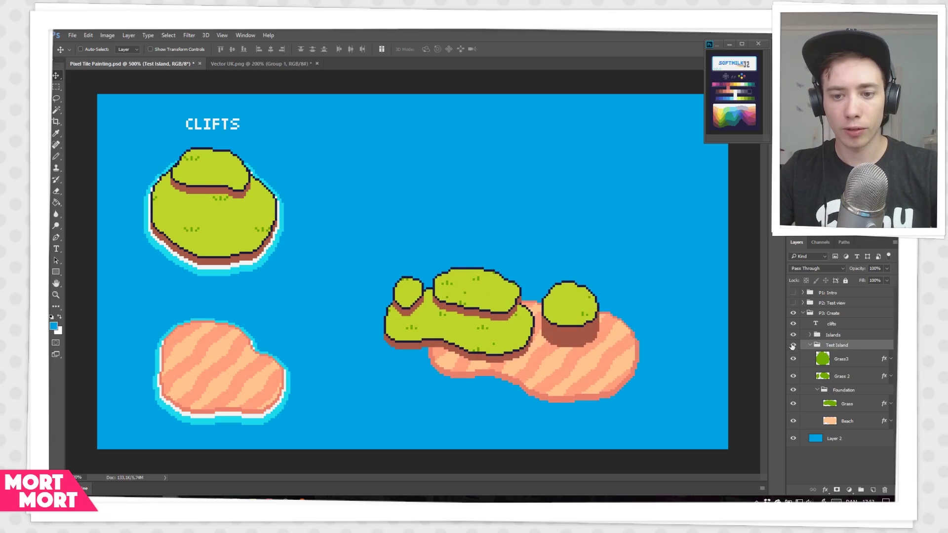
pyautogui.moveTo(540, 345)
pyautogui.mouseDown()
pyautogui.moveTo(574, 333)
pyautogui.moveTo(523, 346)
pyautogui.moveTo(546, 330)
pyautogui.mouseUp()
# Go through the Grass3, Grass 2, Foundation, Grass and Beach entries to review how the Test Island group is structured
pyautogui.click(835, 362)
pyautogui.click(845, 378)
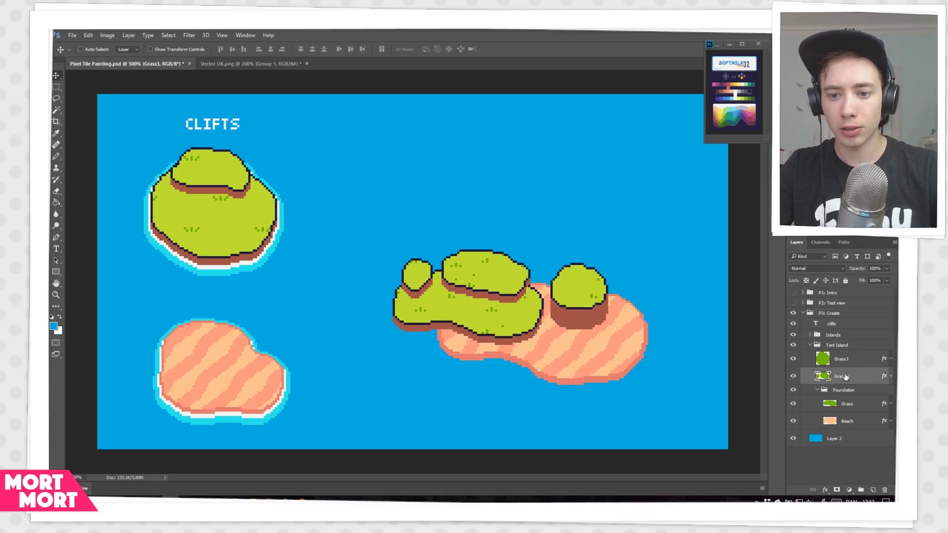
pyautogui.click(846, 361)
pyautogui.click(844, 377)
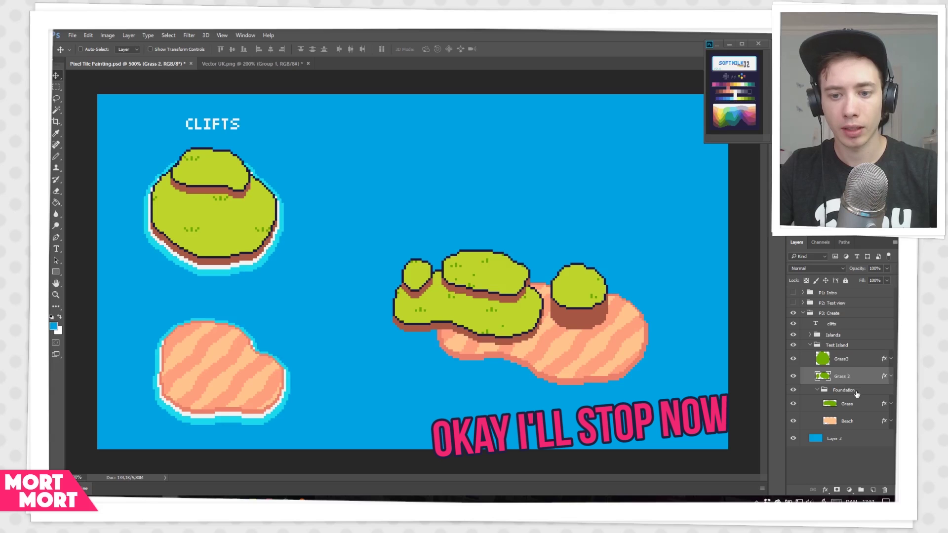
pyautogui.click(856, 392)
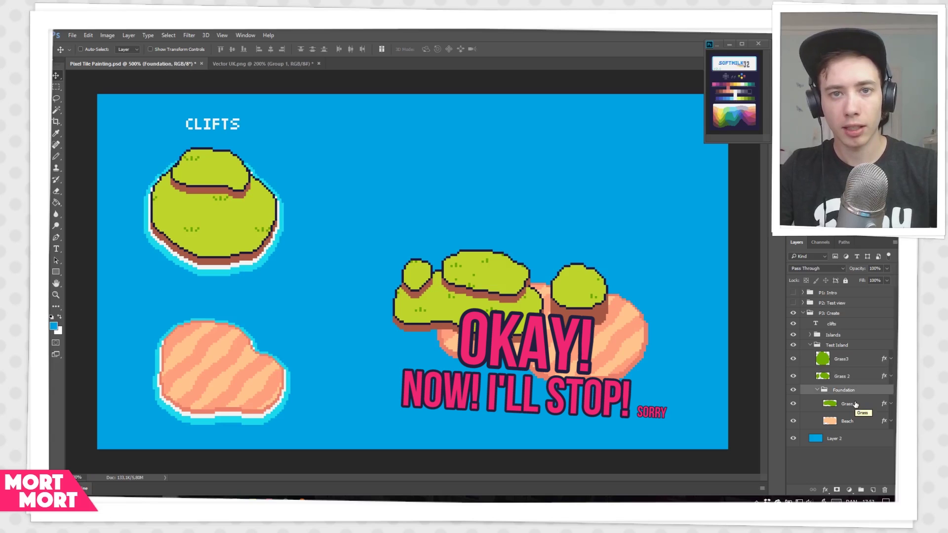
pyautogui.click(855, 404)
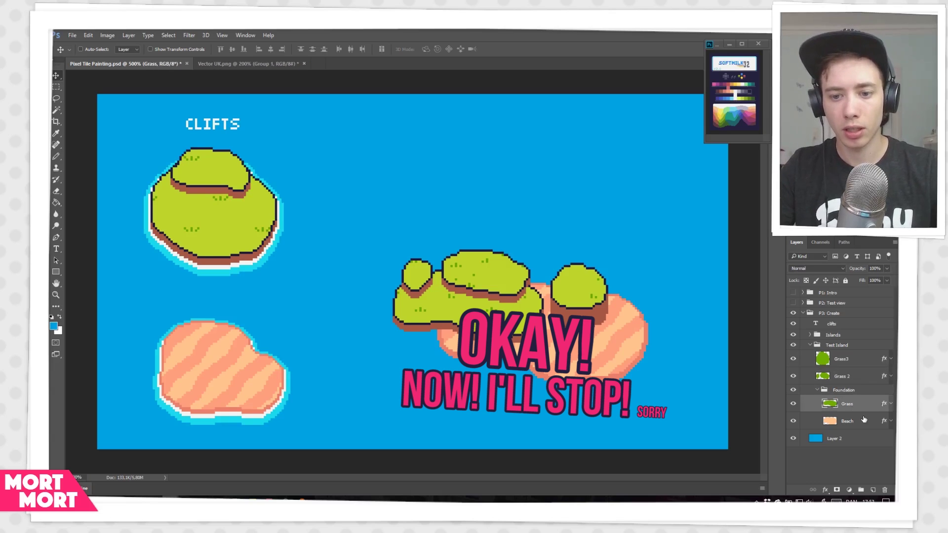
pyautogui.click(858, 423)
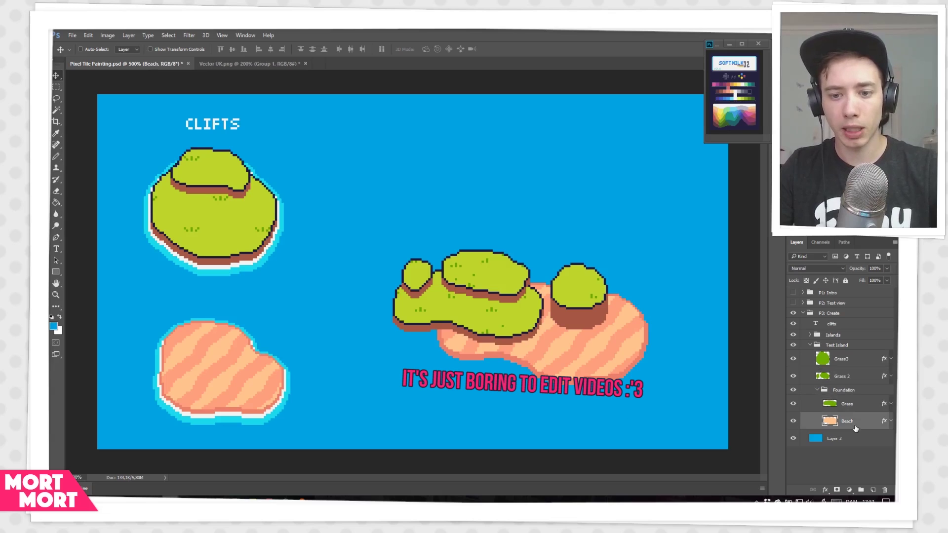
pyautogui.click(854, 408)
# Open the layer style of the Foundation group and enable a drop shadow for it
pyautogui.click(863, 394)
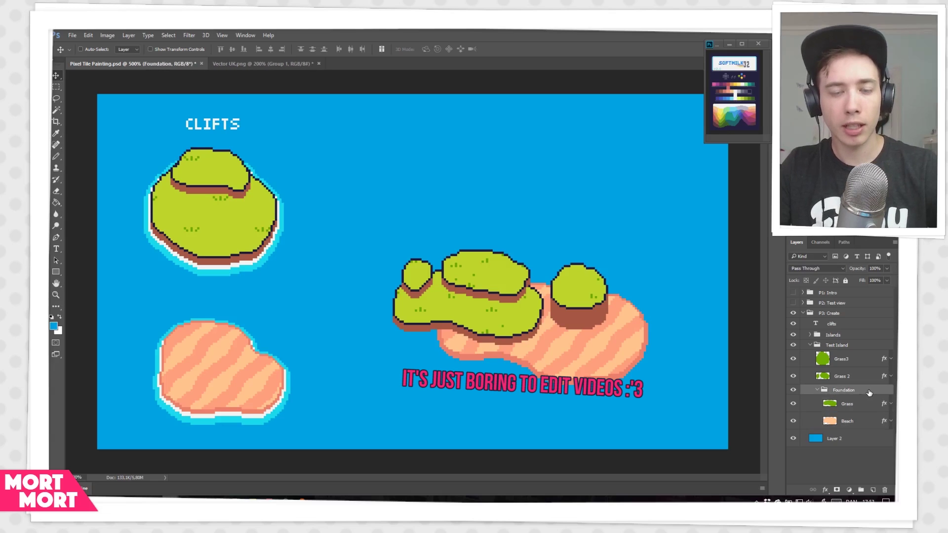
pyautogui.doubleClick(873, 391)
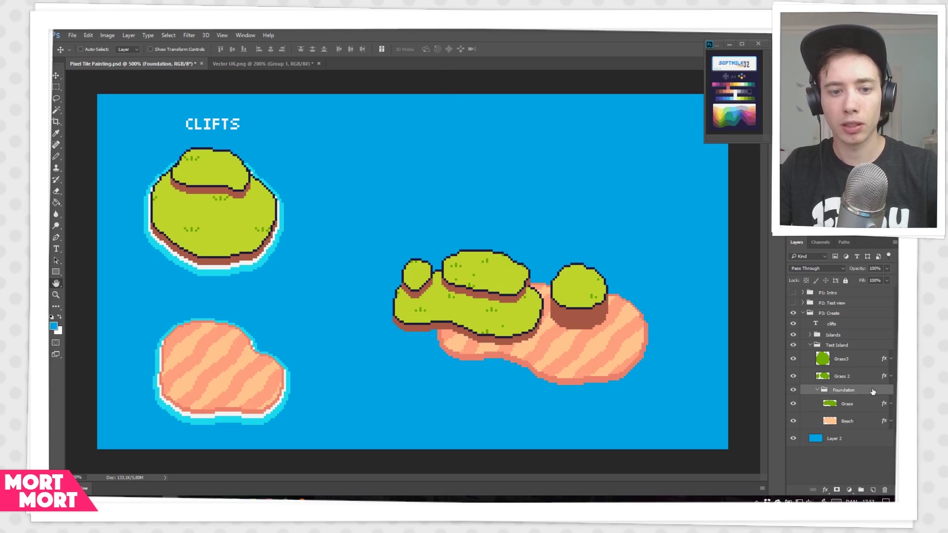
pyautogui.moveTo(285, 77); pyautogui.dragTo(514, 44)
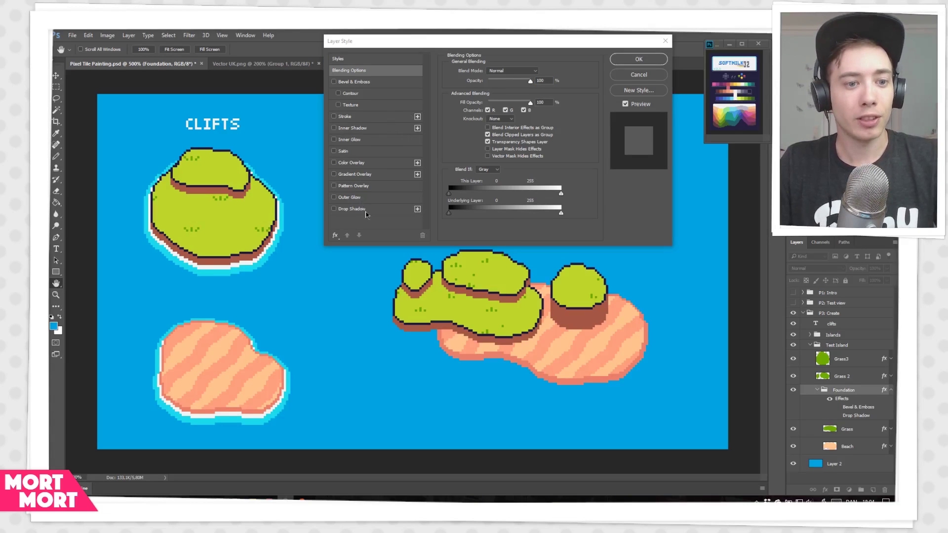
pyautogui.click(334, 209)
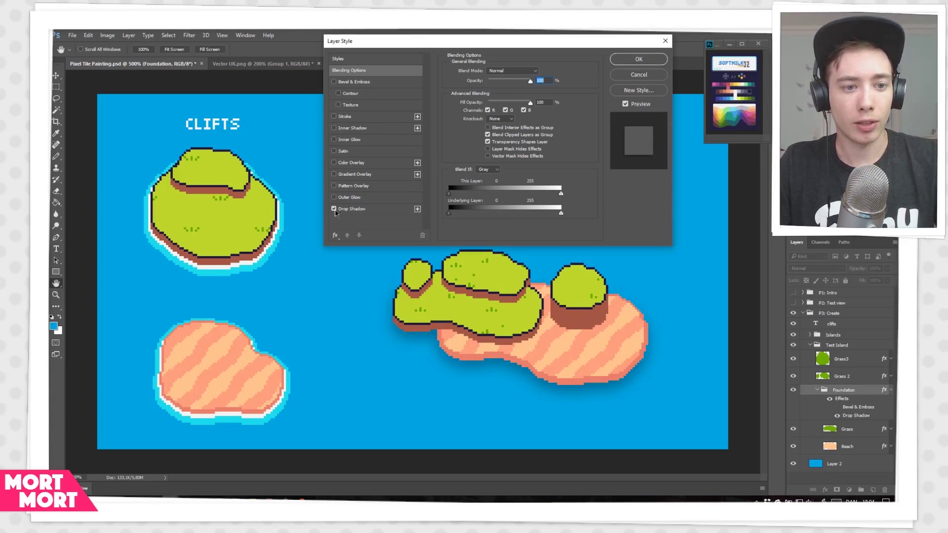
pyautogui.click(353, 209)
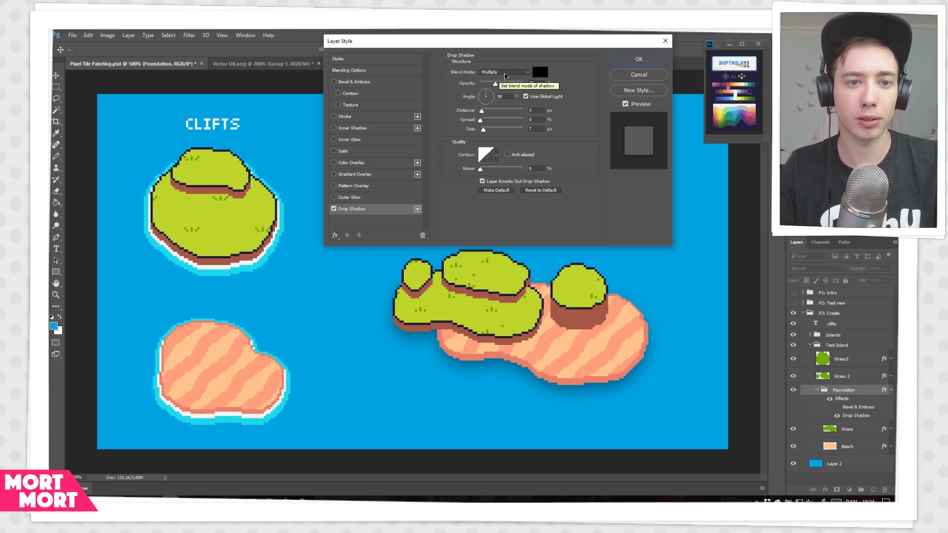
# Set the drop shadow to Normal blend mode, 100% opacity and the off-white f2f2f0 sampled from the palette
pyautogui.click(503, 76)
pyautogui.click(505, 79)
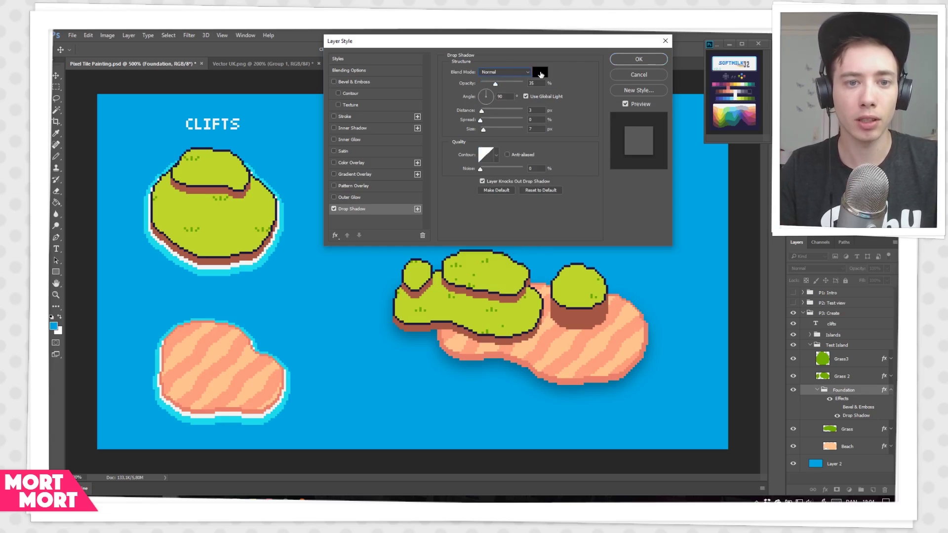
pyautogui.moveTo(495, 83); pyautogui.dragTo(547, 87)
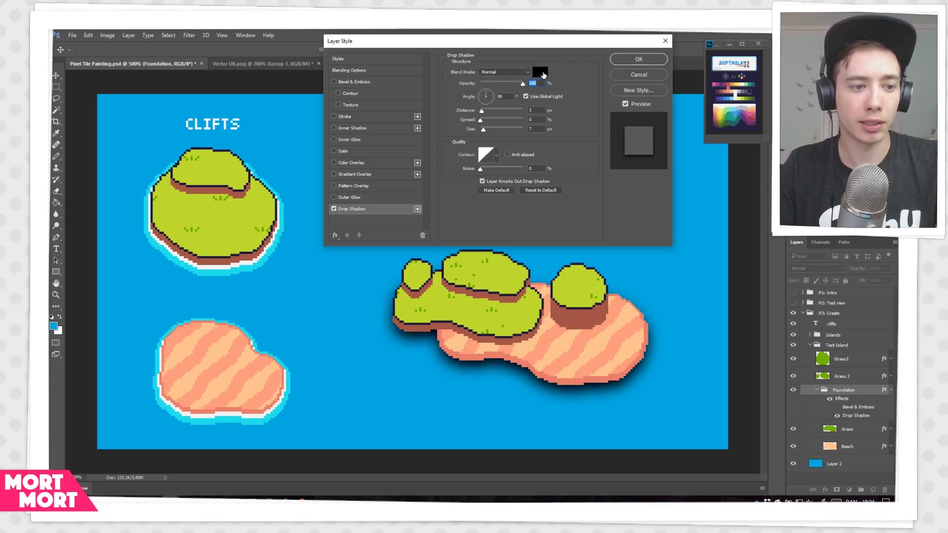
pyautogui.click(541, 72)
pyautogui.click(735, 91)
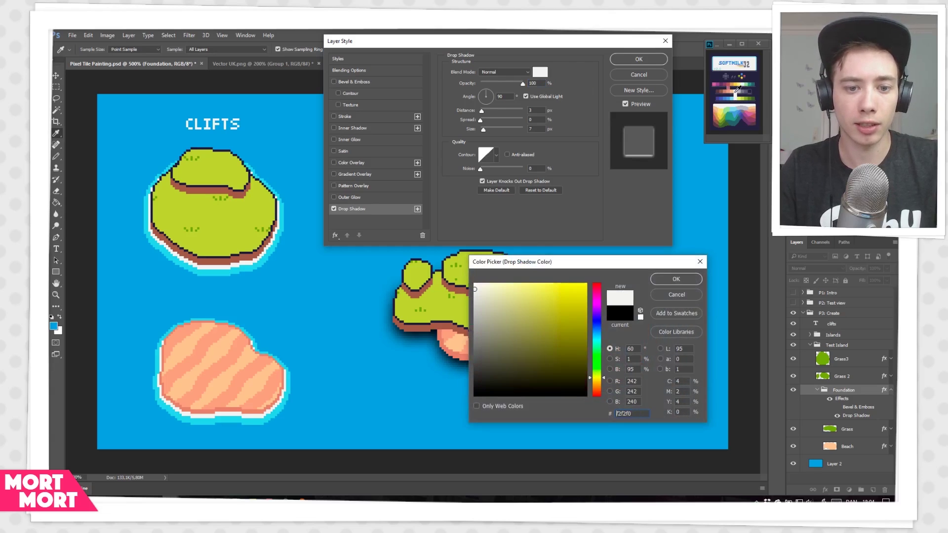
pyautogui.click(676, 280)
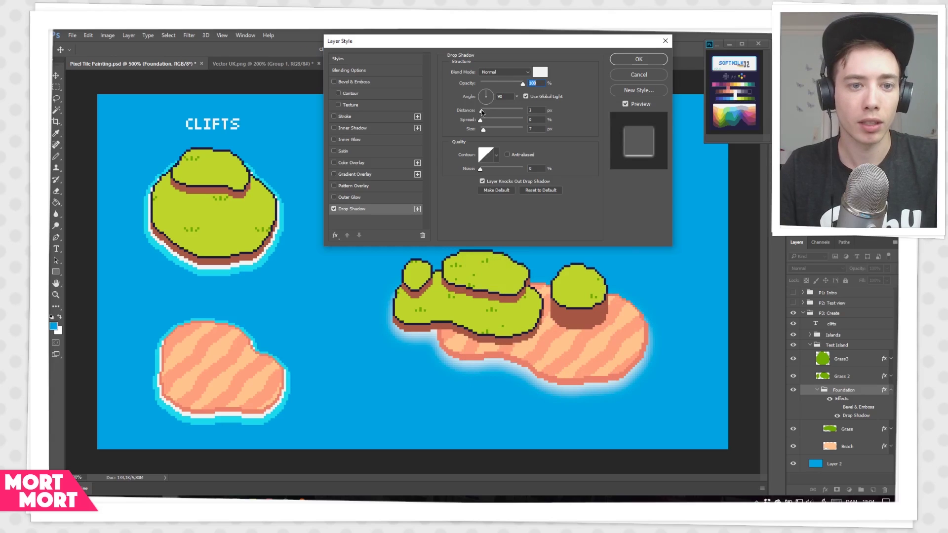
# Set the drop shadow's spread to 100%, size to 2 px and distance to 1 px, with the solid white contour
pyautogui.moveTo(480, 119); pyautogui.dragTo(523, 120)
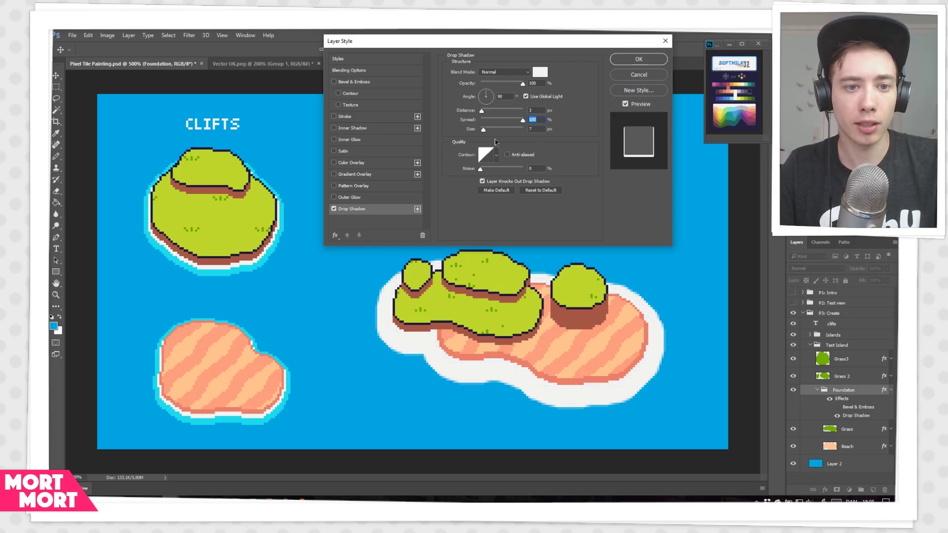
pyautogui.click(531, 129)
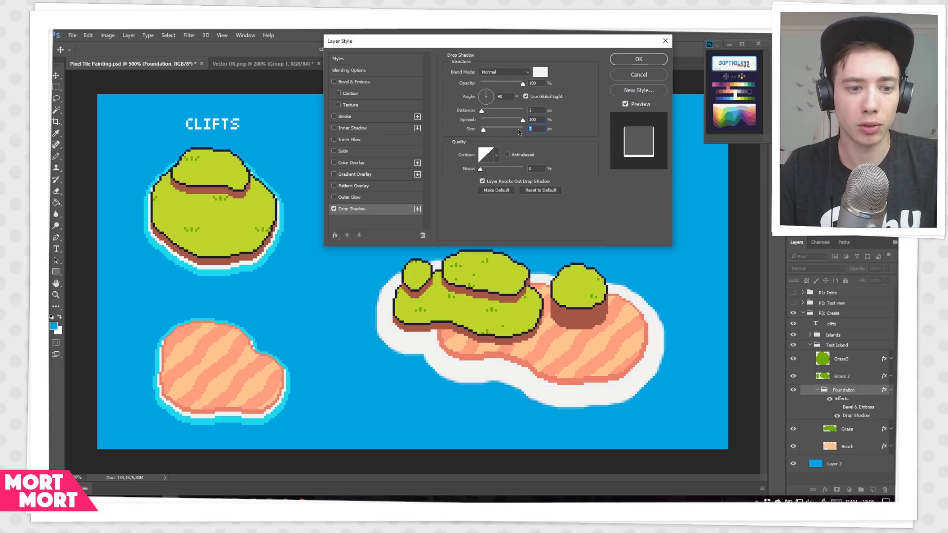
pyautogui.write('2')
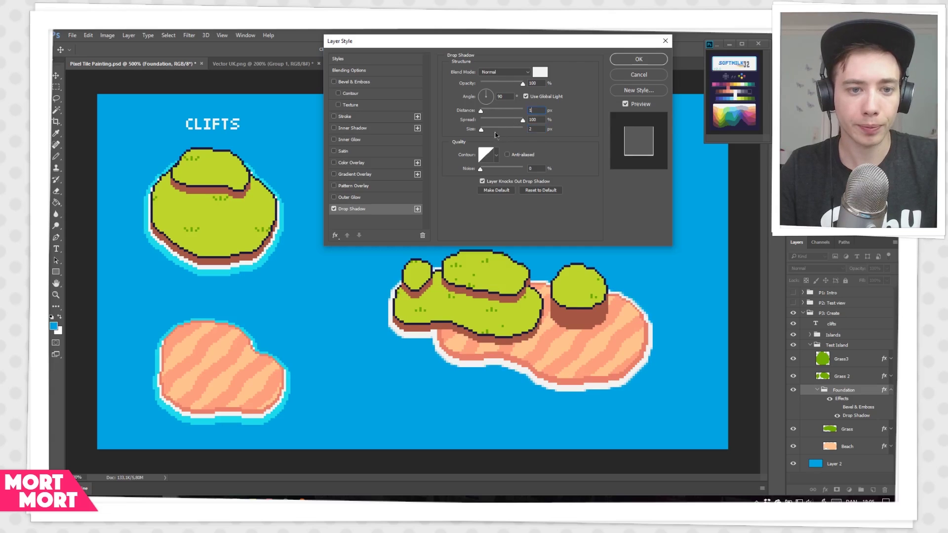
pyautogui.click(496, 155)
pyautogui.click(471, 204)
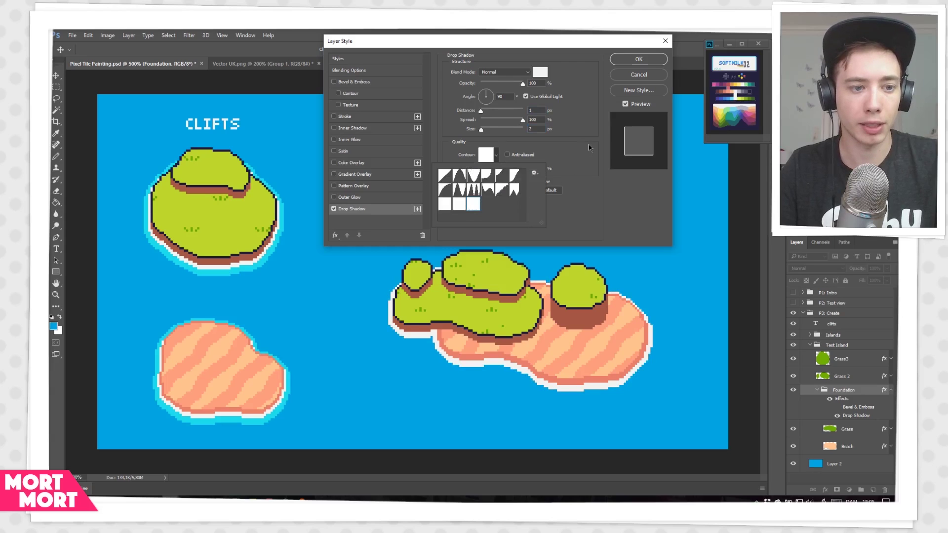
pyautogui.click(590, 144)
# Try drop shadow distances of 0 px and 2 px
pyautogui.click(543, 112)
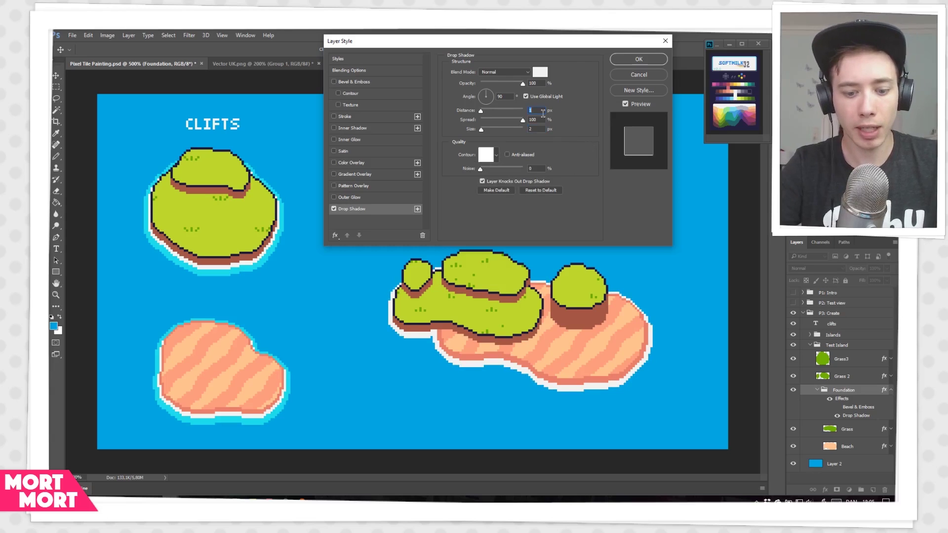
pyautogui.write('0')
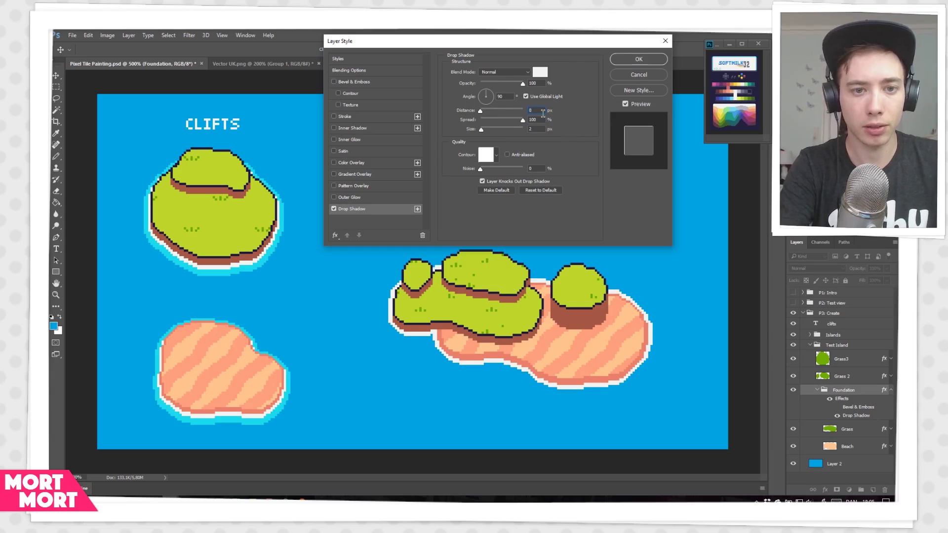
pyautogui.write('2')
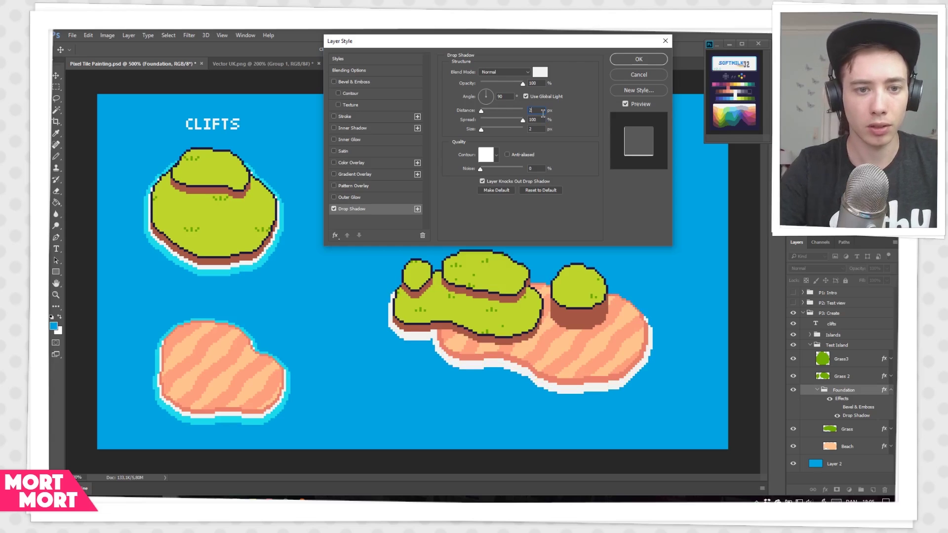
# Set both the size and the distance of the white drop shadow to 1 px
pyautogui.click(535, 129)
pyautogui.write('1')
pyautogui.click(539, 110)
pyautogui.write('31')
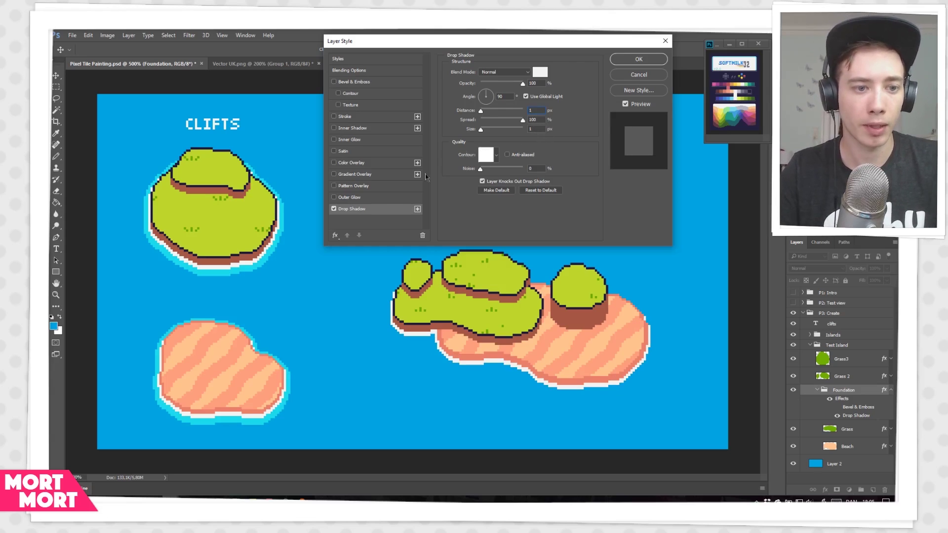
# Add a second drop shadow to the Foundation group and colour the lower one with the light cyan sampled from the palette
pyautogui.click(418, 209)
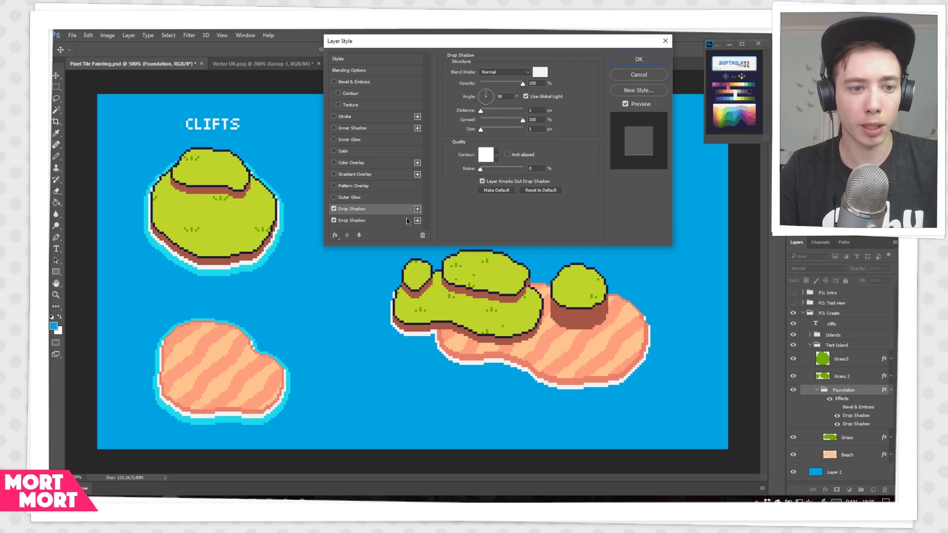
pyautogui.click(370, 223)
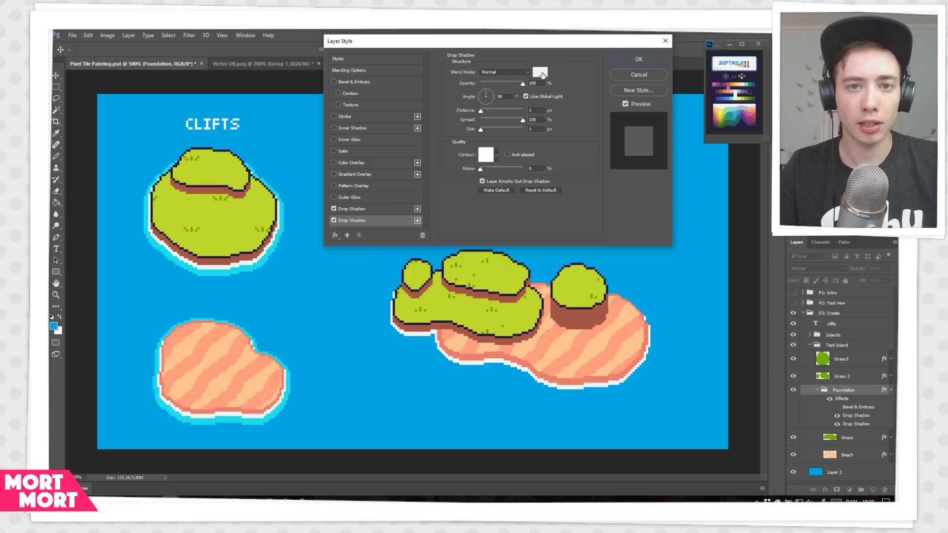
pyautogui.click(540, 72)
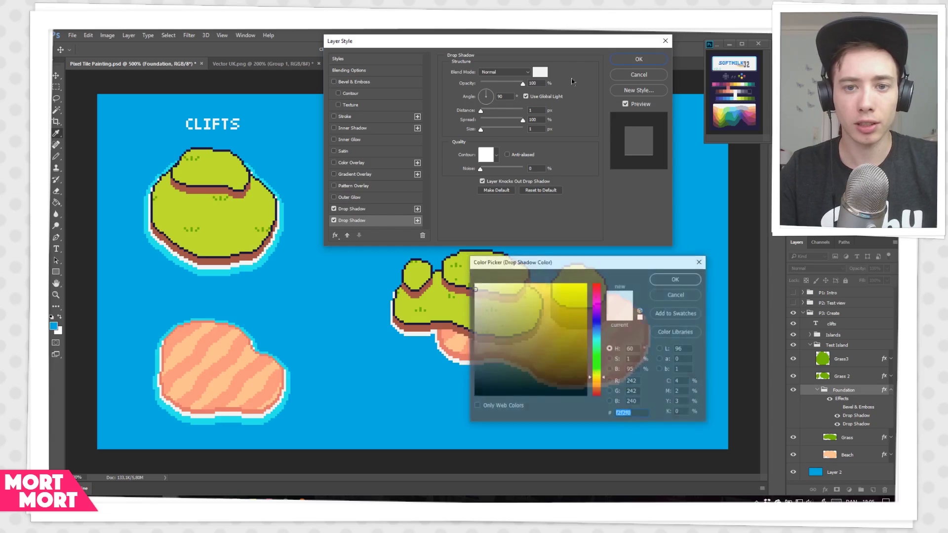
pyautogui.click(736, 105)
pyautogui.click(661, 278)
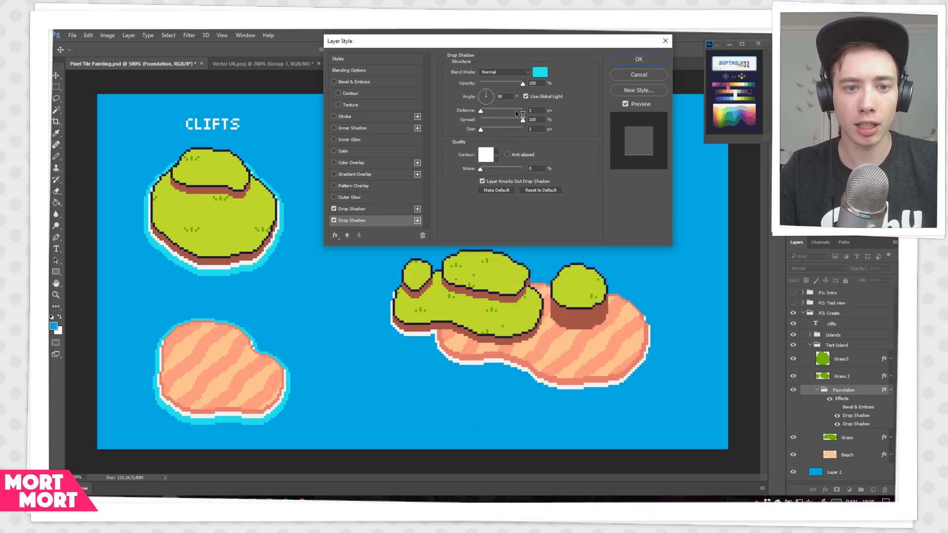
# Set the cyan drop shadow's distance to 2 px and size to 4 px, apply the style and collapse the group's effects list
pyautogui.click(538, 109)
pyautogui.press('Up')
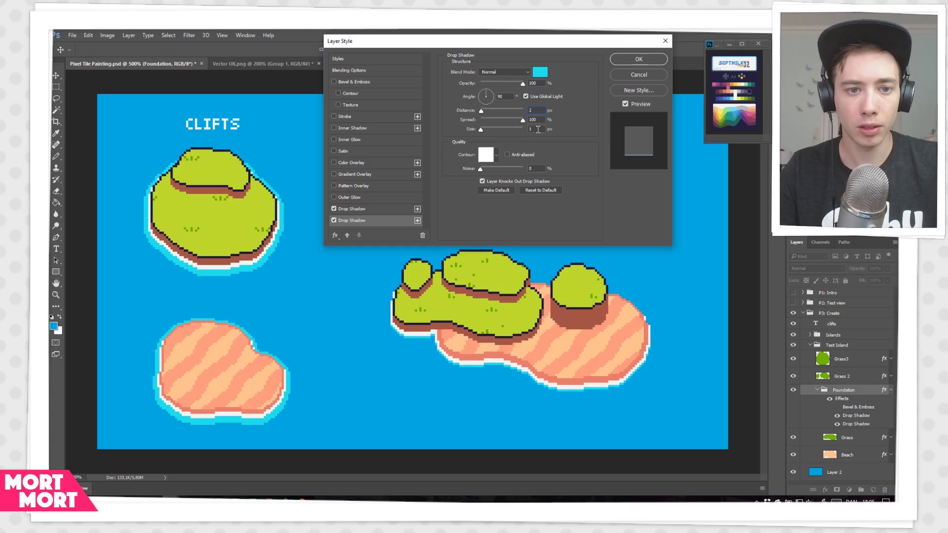
pyautogui.write('2')
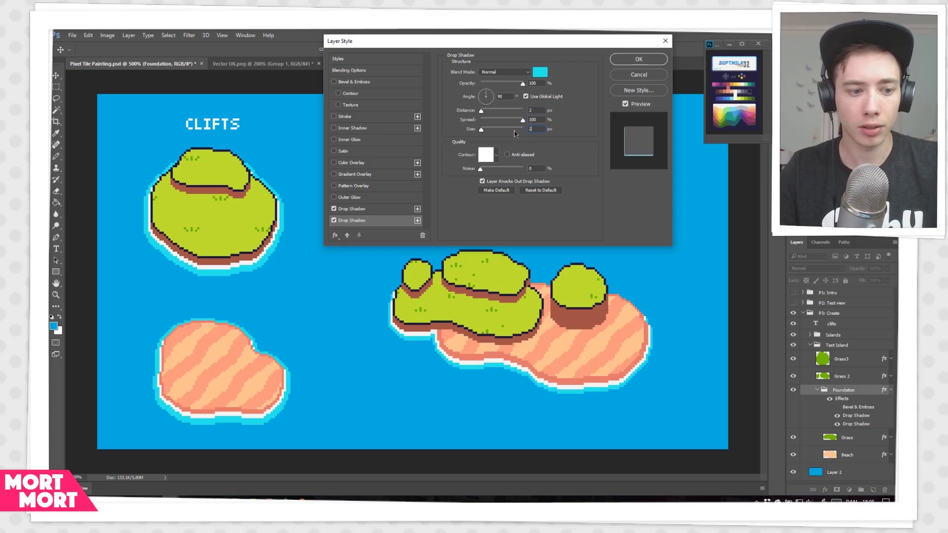
pyautogui.press('Up')
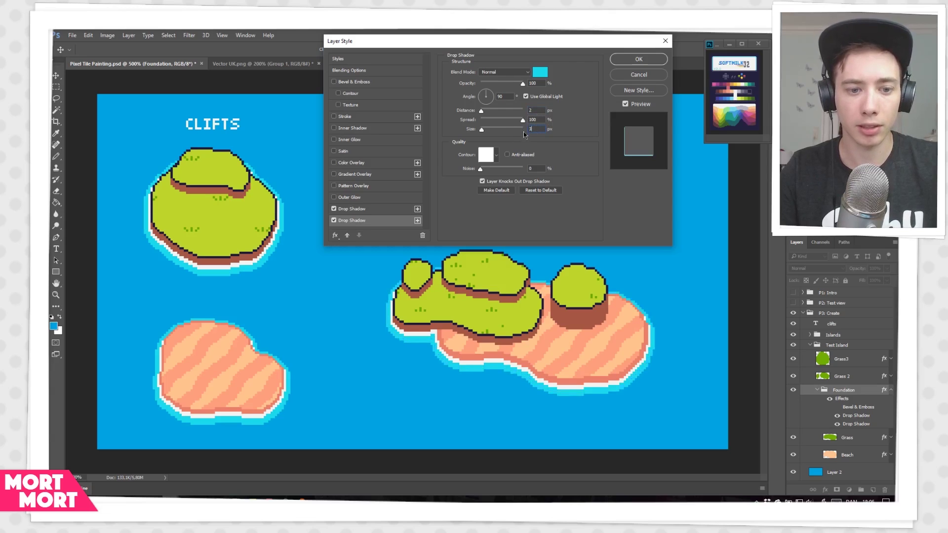
pyautogui.press('Up')
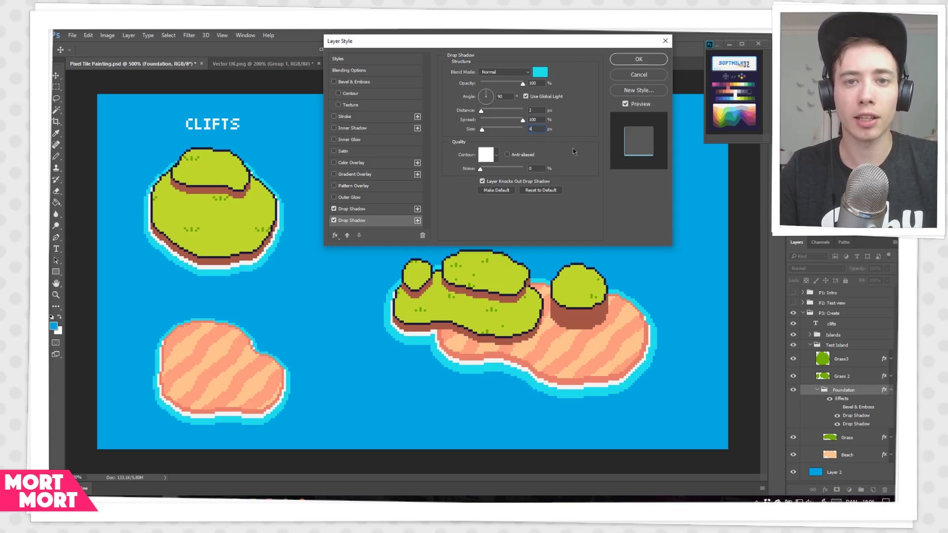
pyautogui.click(642, 60)
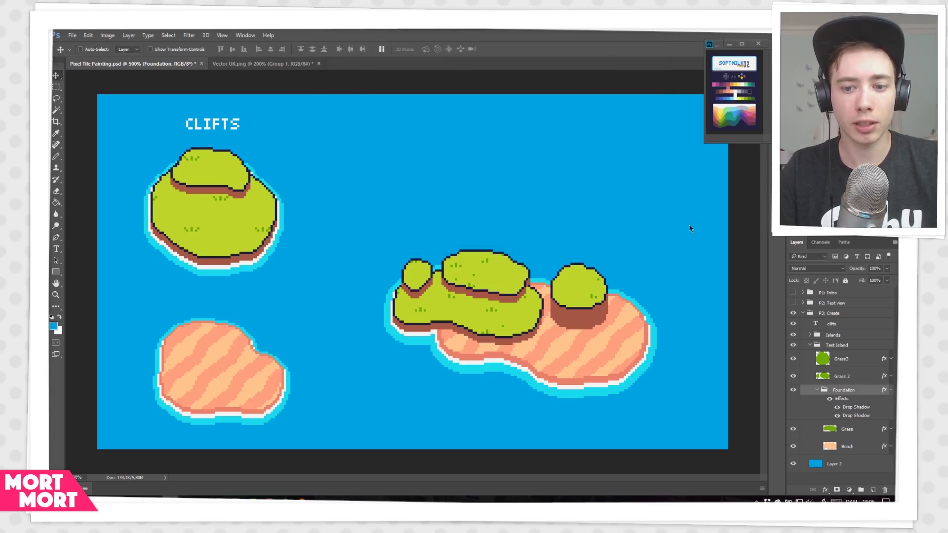
pyautogui.click(891, 391)
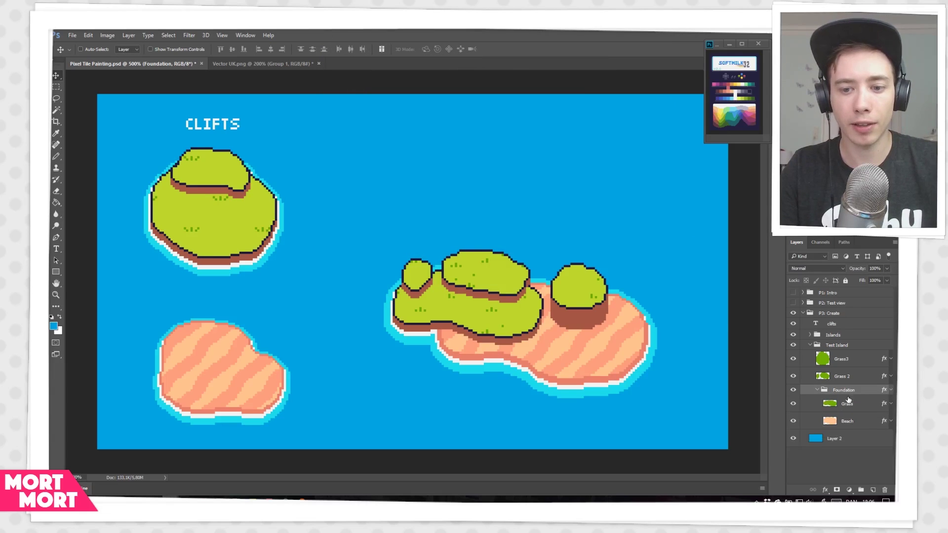
# Try painting grass strokes on the Grass 2 layer over the island's round mound and beach
pyautogui.click(848, 404)
pyautogui.click(847, 376)
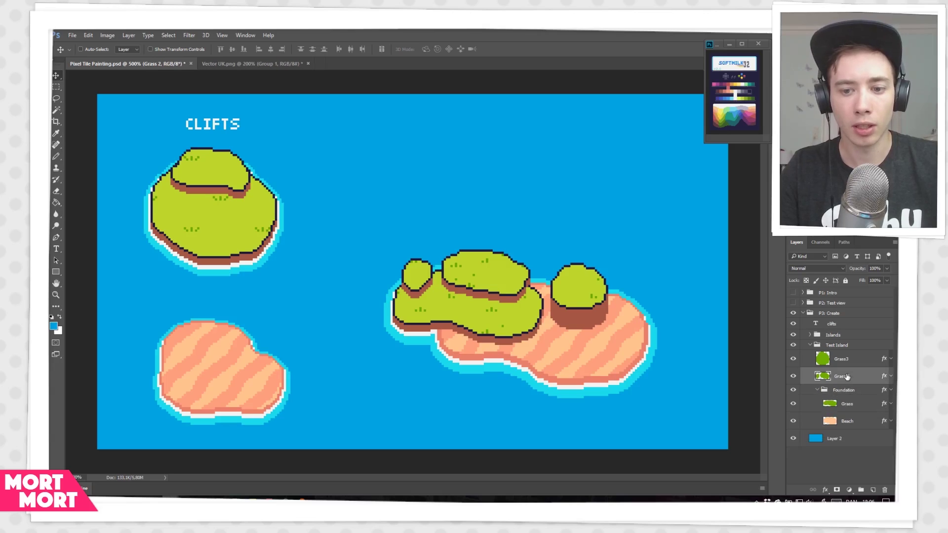
pyautogui.press('b')
pyautogui.moveTo(568, 225)
pyautogui.mouseDown()
pyautogui.moveTo(551, 214)
pyautogui.moveTo(534, 228)
pyautogui.moveTo(571, 231)
pyautogui.moveTo(578, 214)
pyautogui.moveTo(542, 221)
pyautogui.moveTo(562, 215)
pyautogui.mouseUp()
pyautogui.hotkey('ctrl', 'z')
pyautogui.moveTo(590, 343)
pyautogui.mouseDown()
pyautogui.moveTo(579, 362)
pyautogui.moveTo(676, 318)
pyautogui.mouseUp()
pyautogui.hotkey('ctrl', 'z')
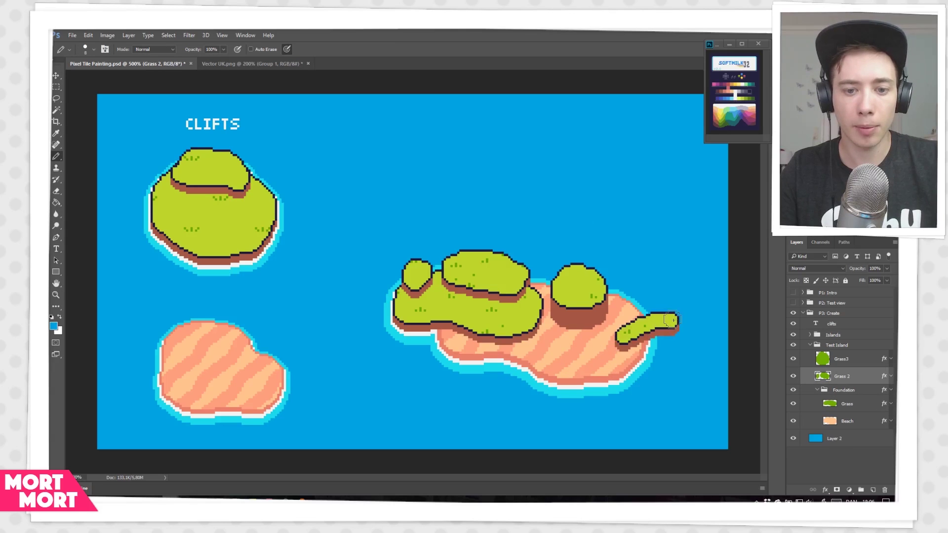
pyautogui.hotkey('ctrl', 'z')
# Paint a separate beach islet with small gaps in it on the Beach layer, in the water northeast of the island
pyautogui.keyDown('ctrl'); pyautogui.click(637, 326); pyautogui.keyUp('ctrl')
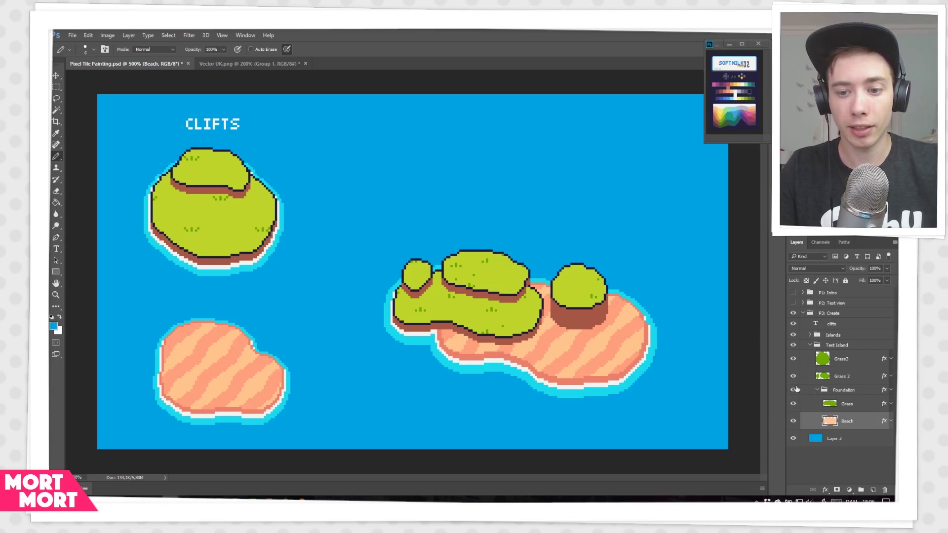
pyautogui.moveTo(679, 241)
pyautogui.mouseDown()
pyautogui.moveTo(630, 259)
pyautogui.moveTo(642, 287)
pyautogui.moveTo(672, 271)
pyautogui.moveTo(706, 277)
pyautogui.mouseUp()
pyautogui.moveTo(650, 259); pyautogui.dragTo(679, 244)
# Paint extra grass against the east side of the round mound and three small grass islets west of the island
pyautogui.keyDown('ctrl'); pyautogui.click(577, 291); pyautogui.keyUp('ctrl')
pyautogui.moveTo(599, 271); pyautogui.dragTo(617, 301)
pyautogui.moveTo(383, 271)
pyautogui.mouseDown()
pyautogui.moveTo(370, 304)
pyautogui.moveTo(343, 296)
pyautogui.mouseUp()
# Extend the beach on the Beach layer along the island's southwestern edge below the grass
pyautogui.keyDown('ctrl'); pyautogui.click(395, 335); pyautogui.keyUp('ctrl')
pyautogui.moveTo(387, 323); pyautogui.dragTo(425, 345)
pyautogui.press('v')
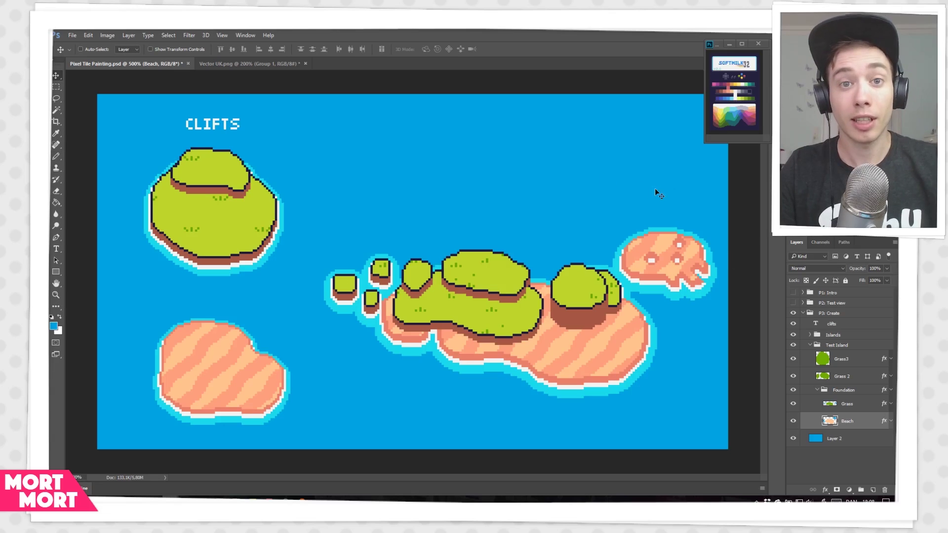
# Move the whole Test Island group slightly left and further down the canvas
pyautogui.click(834, 347)
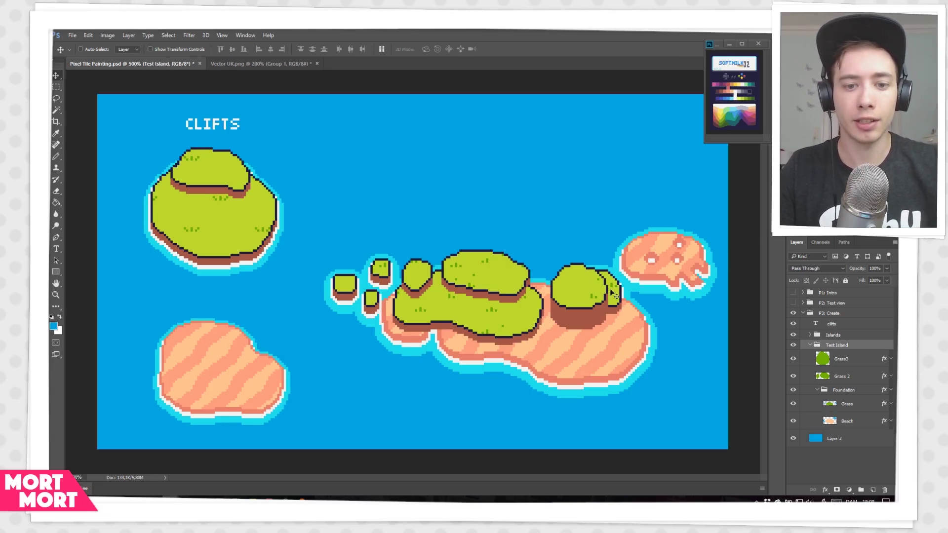
pyautogui.press('Left')
pyautogui.press('Left')
pyautogui.press('Left')
pyautogui.press('Left')
pyautogui.press('Left')
pyautogui.press('Left')
pyautogui.press('Left')
pyautogui.press('Down')
pyautogui.press('Down')
pyautogui.press('Down')
pyautogui.press('Down')
pyautogui.press('Down')
pyautogui.press('Down')
pyautogui.press('Down')
pyautogui.press('Down')
pyautogui.press('Down')
pyautogui.press('Down')
pyautogui.press('Down')
pyautogui.press('Down')
pyautogui.press('Down')
pyautogui.press('Down')
pyautogui.press('Down')
pyautogui.press('Down')
pyautogui.press('Down')
pyautogui.press('Down')
pyautogui.press('Down')
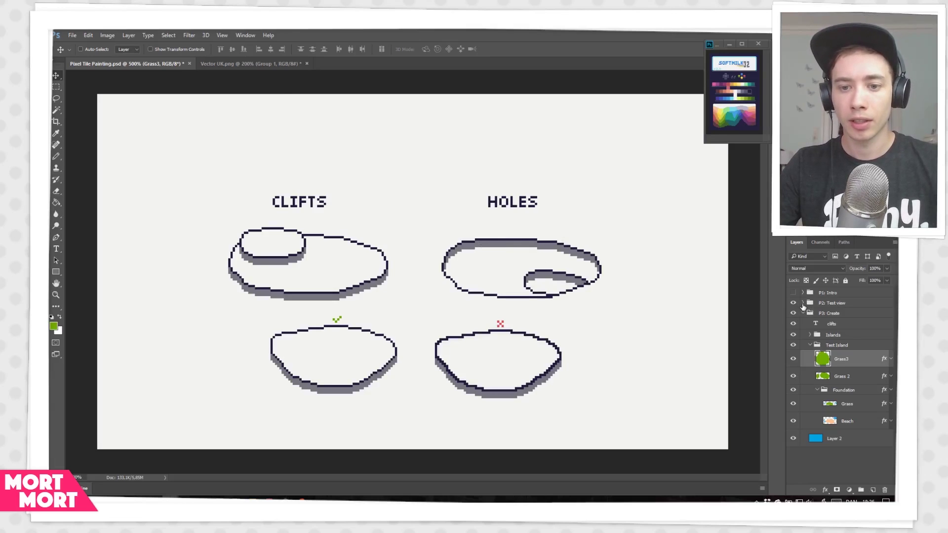
# Hide the P2 group with the cliff and hole diagrams and copy the layer style of Grass 2
pyautogui.click(794, 304)
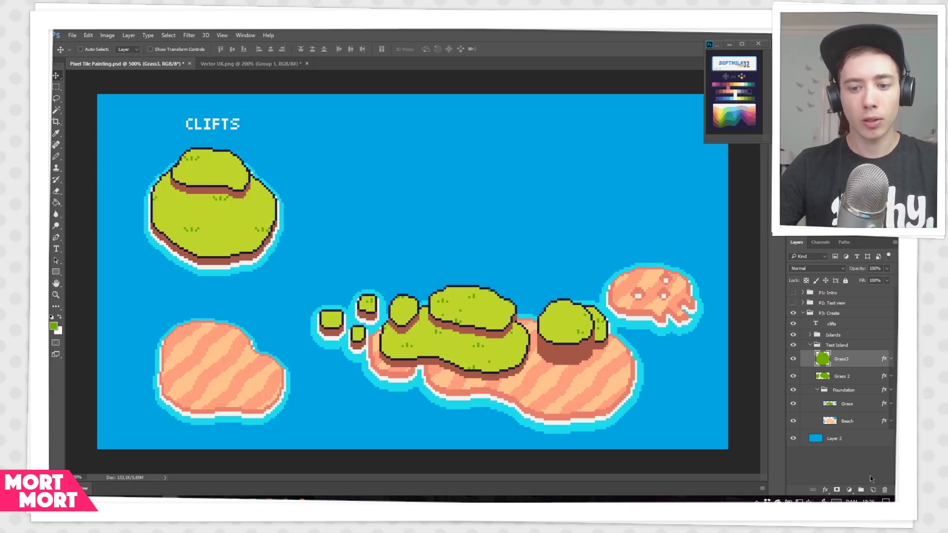
pyautogui.rightClick(852, 379)
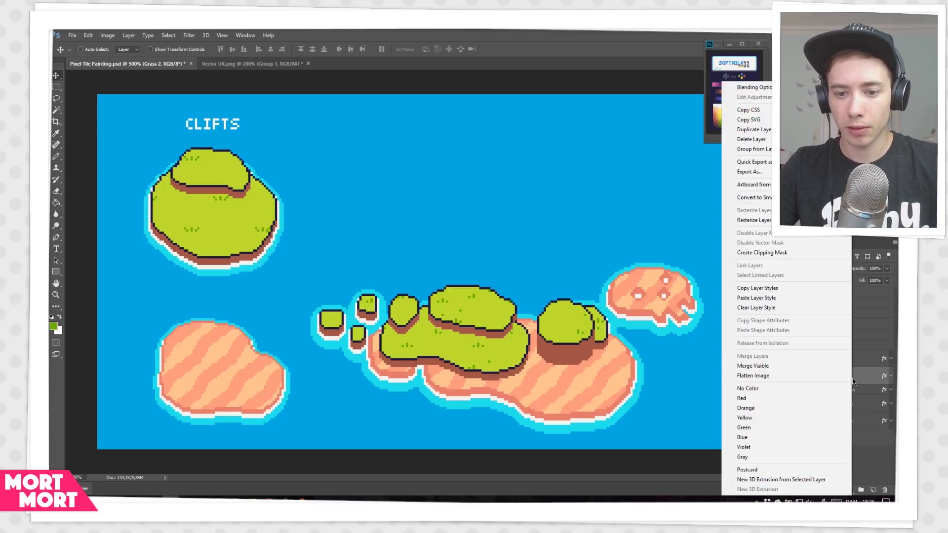
pyautogui.click(775, 291)
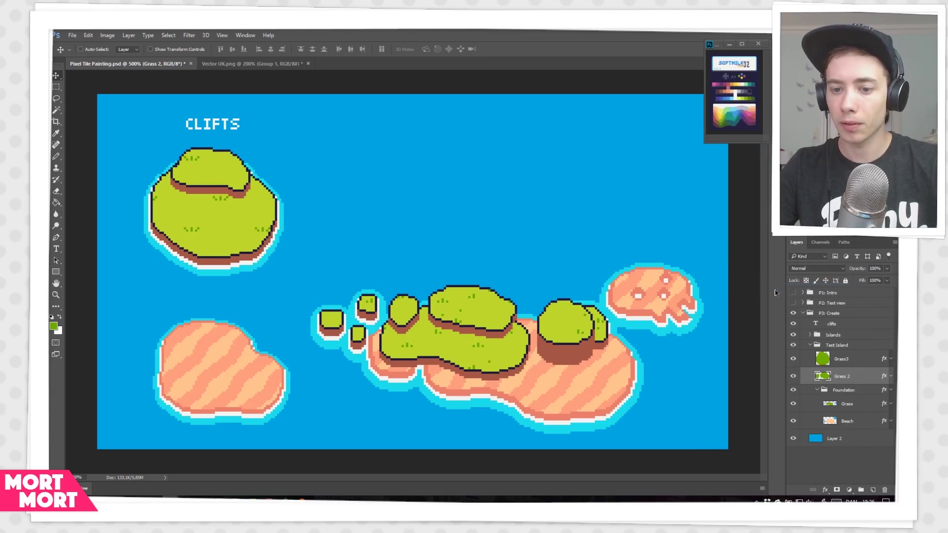
# Add a new layer above Grass3 in the Test Island group and name it Grass Hole
pyautogui.click(872, 489)
pyautogui.moveTo(848, 378); pyautogui.dragTo(844, 360)
pyautogui.doubleClick(842, 360)
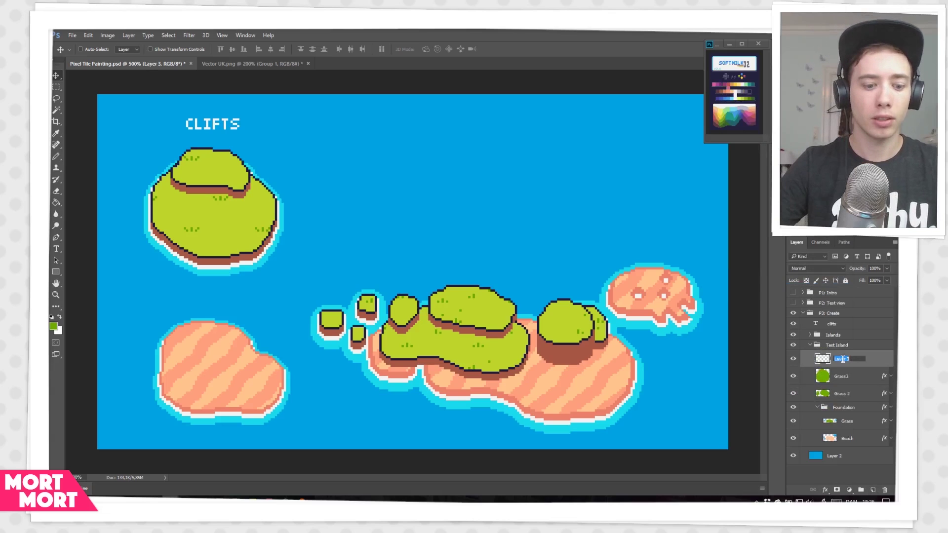
pyautogui.write('Grass Hole')
pyautogui.press('Return')
# Paint a green oval on the upper grass hill on the Grass Hole layer and paste the copied layer style onto it
pyautogui.press('b')
pyautogui.moveTo(456, 298)
pyautogui.mouseDown()
pyautogui.moveTo(482, 305)
pyautogui.moveTo(459, 301)
pyautogui.moveTo(481, 312)
pyautogui.moveTo(466, 299)
pyautogui.mouseUp()
pyautogui.rightClick(871, 358)
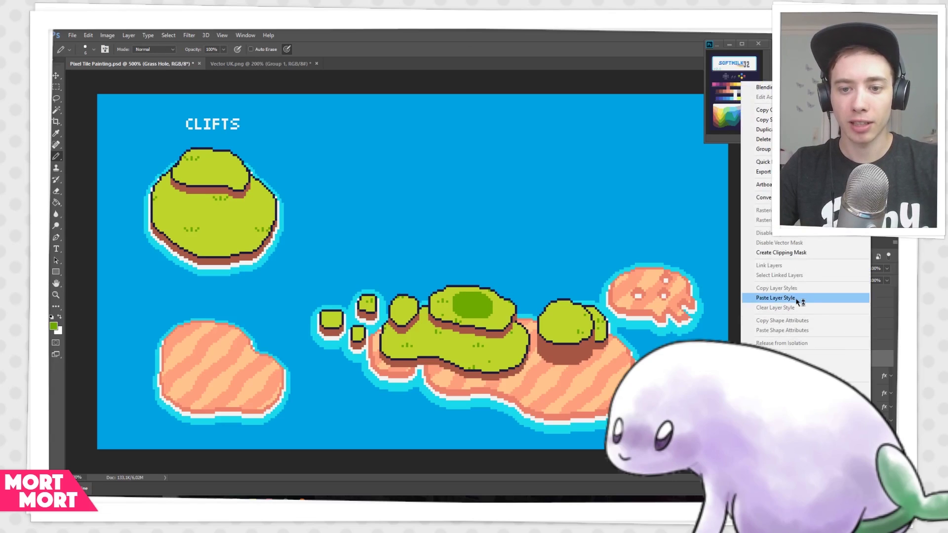
pyautogui.click(792, 300)
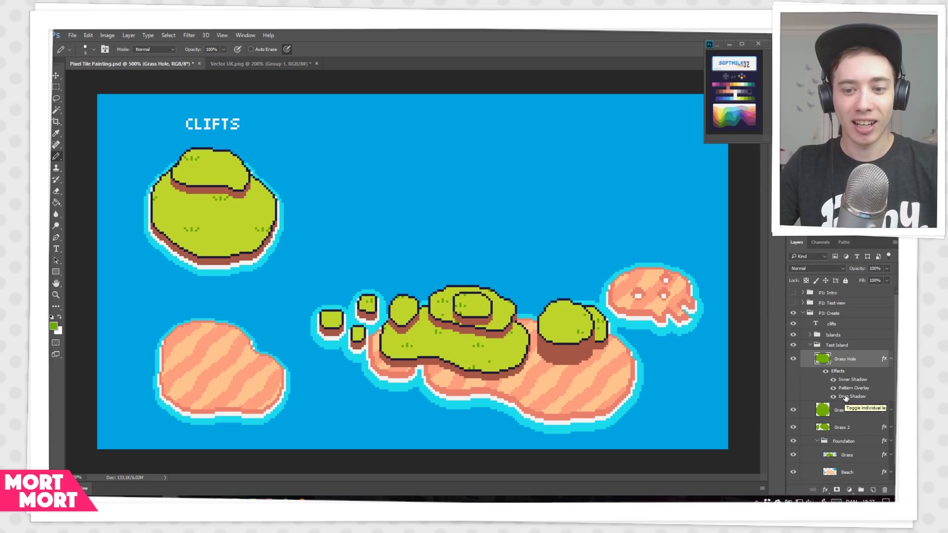
# Turn off the Drop Shadow in the Grass Hole layer style and add a second Inner Shadow
pyautogui.doubleClick(863, 359)
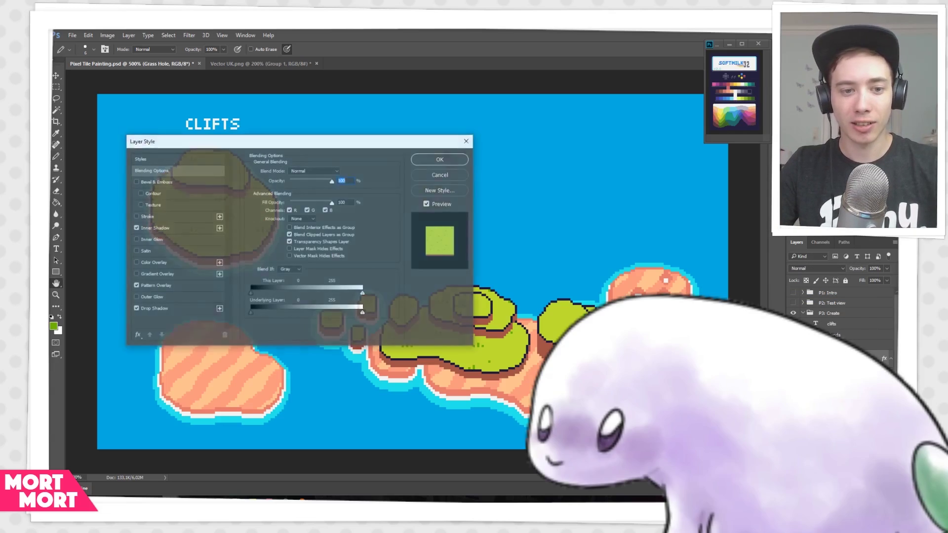
pyautogui.click(135, 309)
pyautogui.moveTo(189, 141); pyautogui.dragTo(513, 41)
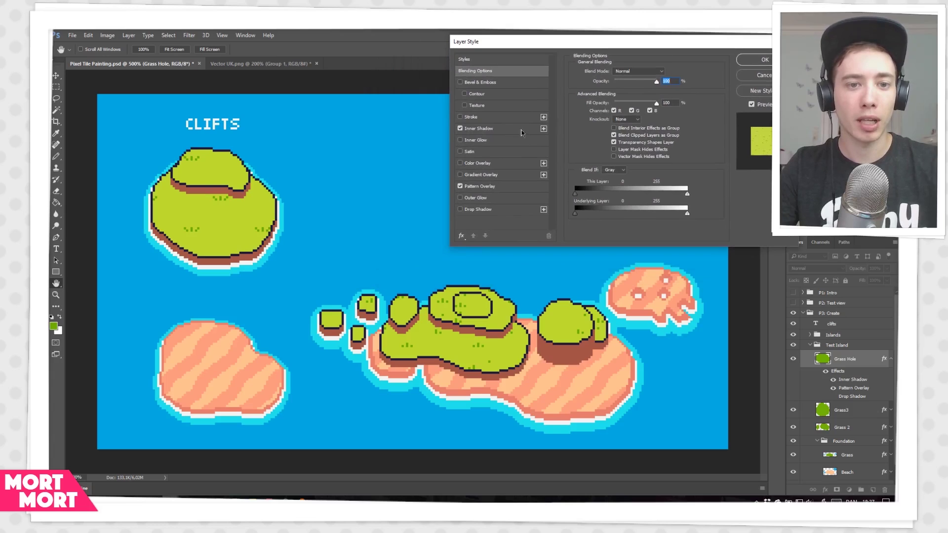
pyautogui.click(543, 129)
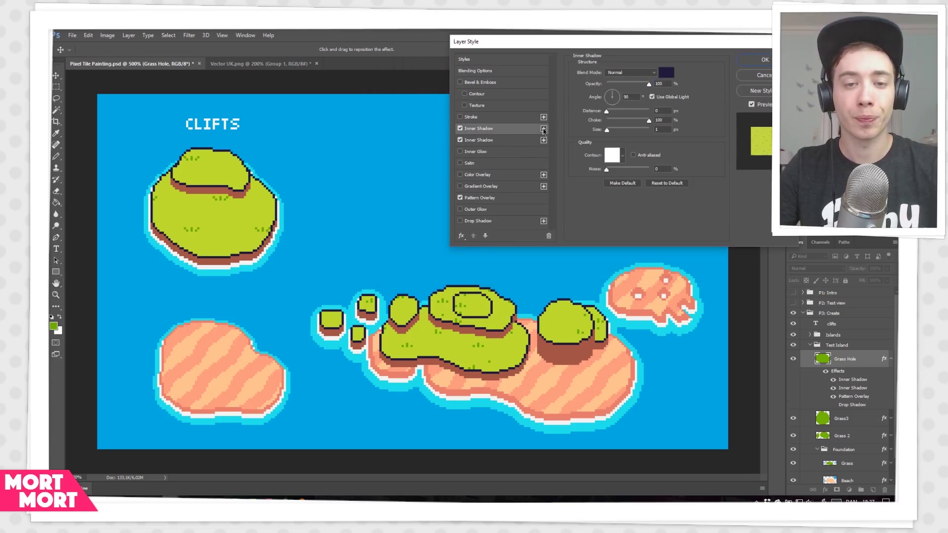
# Set the lower inner shadow's distance to 3 px, colour it with the cliff brown 945848 sampled from the island, and apply the style
pyautogui.click(502, 142)
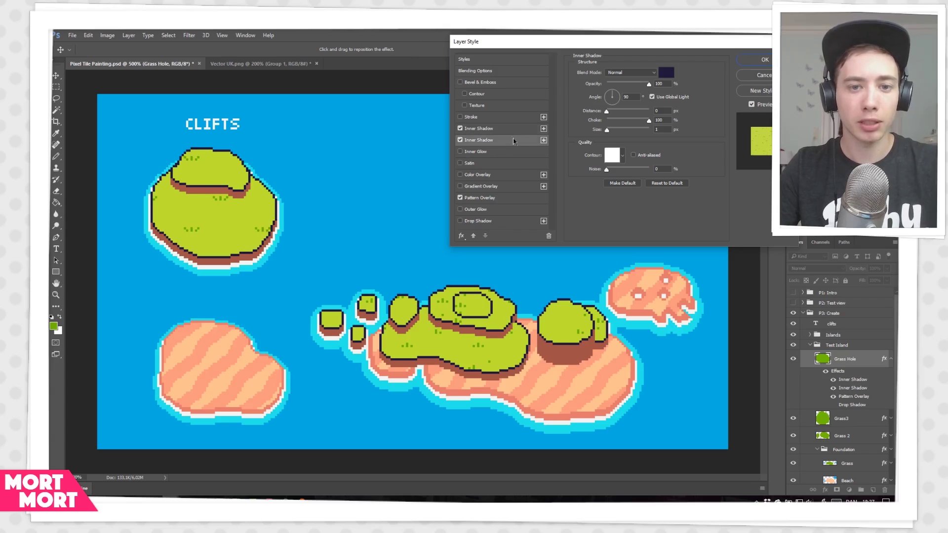
pyautogui.click(661, 111)
pyautogui.write('3')
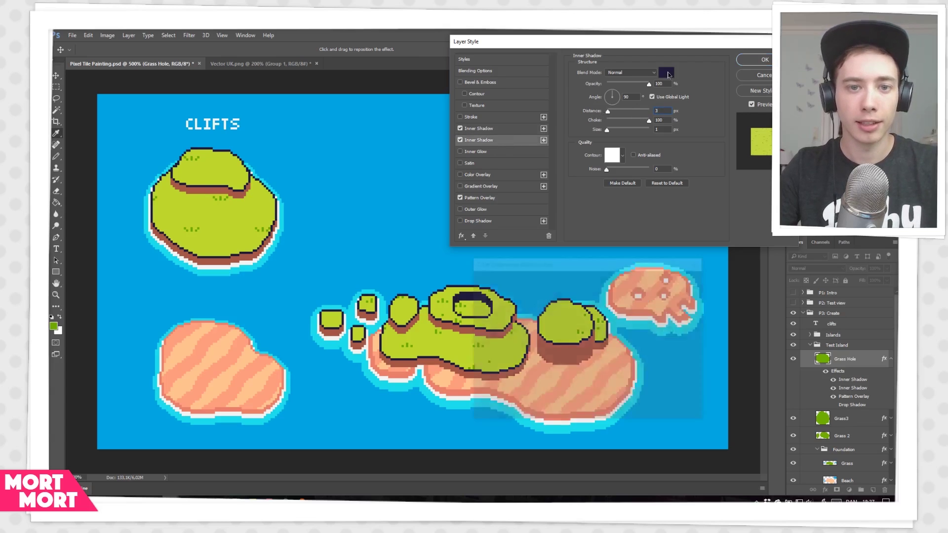
pyautogui.click(666, 73)
pyautogui.click(211, 257)
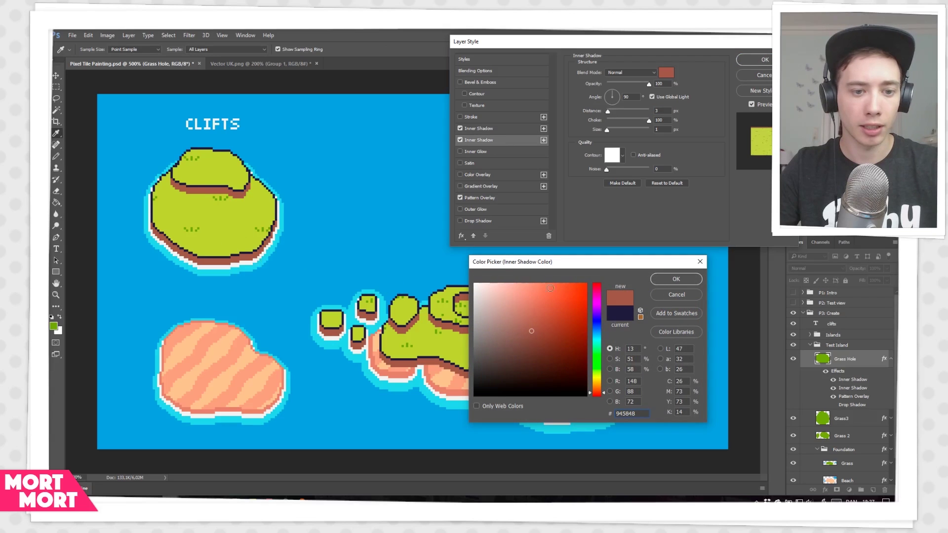
pyautogui.click(676, 279)
pyautogui.click(765, 59)
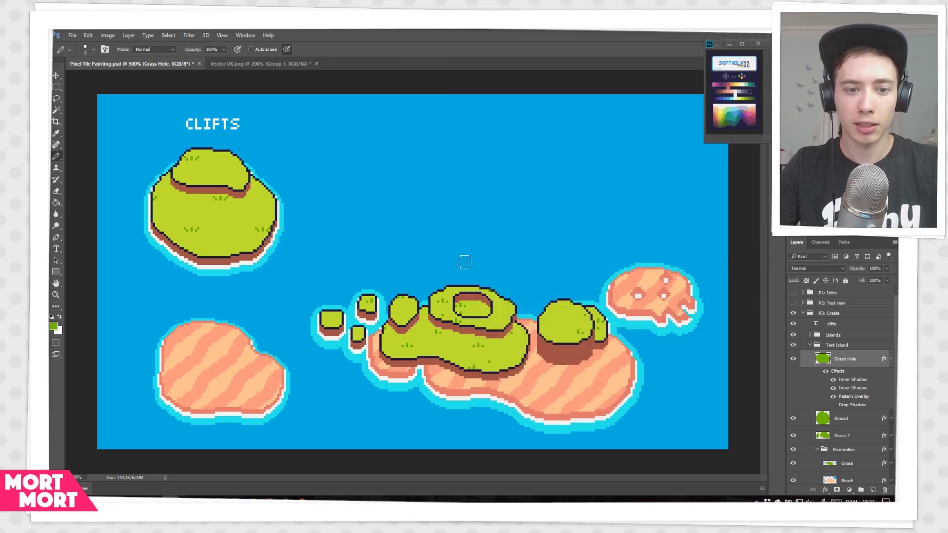
# Paint further holes on the lower grass area and on the small mound with the Grass Hole layer
pyautogui.moveTo(476, 353)
pyautogui.mouseDown()
pyautogui.moveTo(457, 344)
pyautogui.moveTo(456, 355)
pyautogui.moveTo(476, 354)
pyautogui.mouseUp()
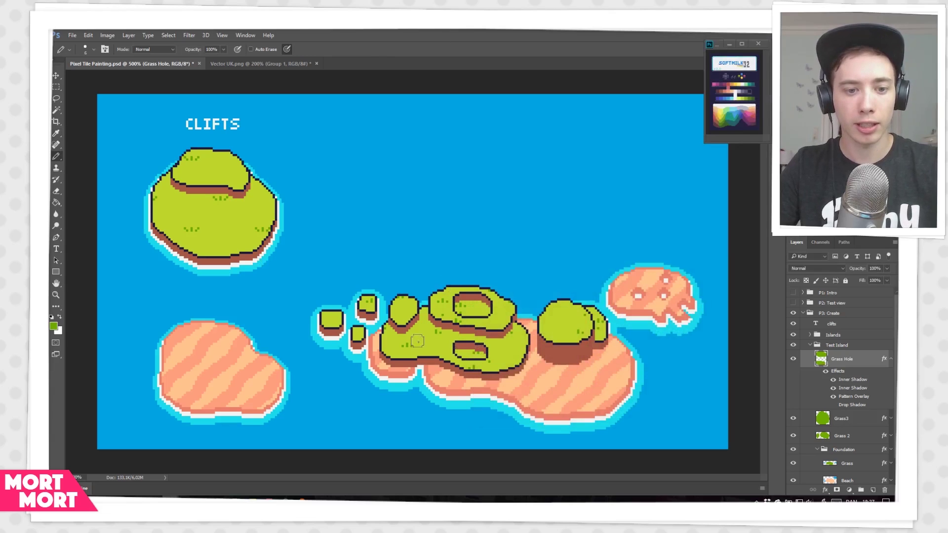
pyautogui.moveTo(403, 302); pyautogui.dragTo(400, 303)
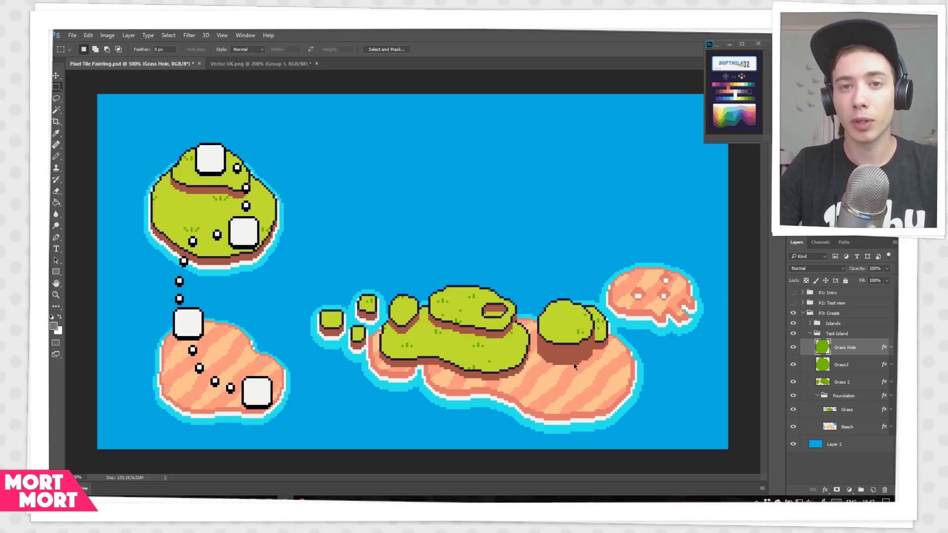
# Add a new layer at the top of the Test Island group and name it Overworld
pyautogui.click(873, 489)
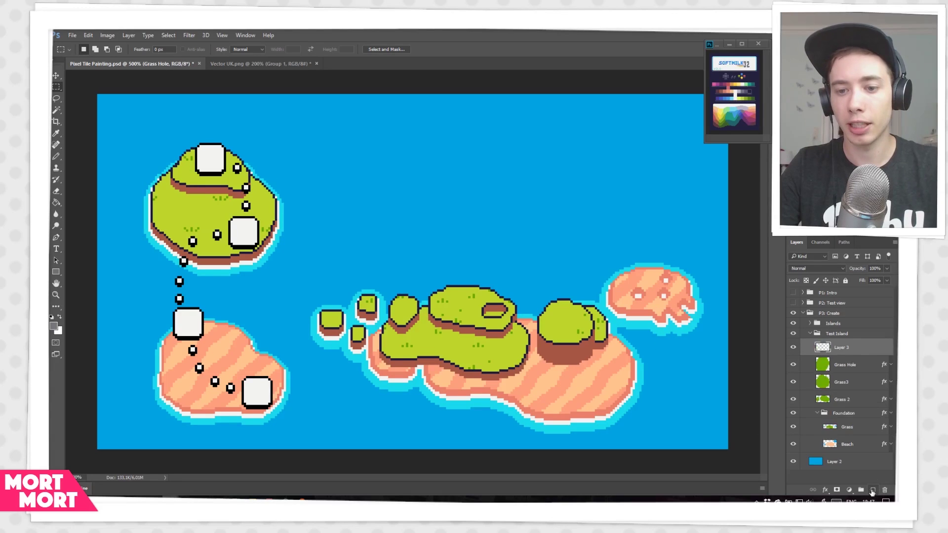
pyautogui.doubleClick(841, 348)
pyautogui.write('Overwor')
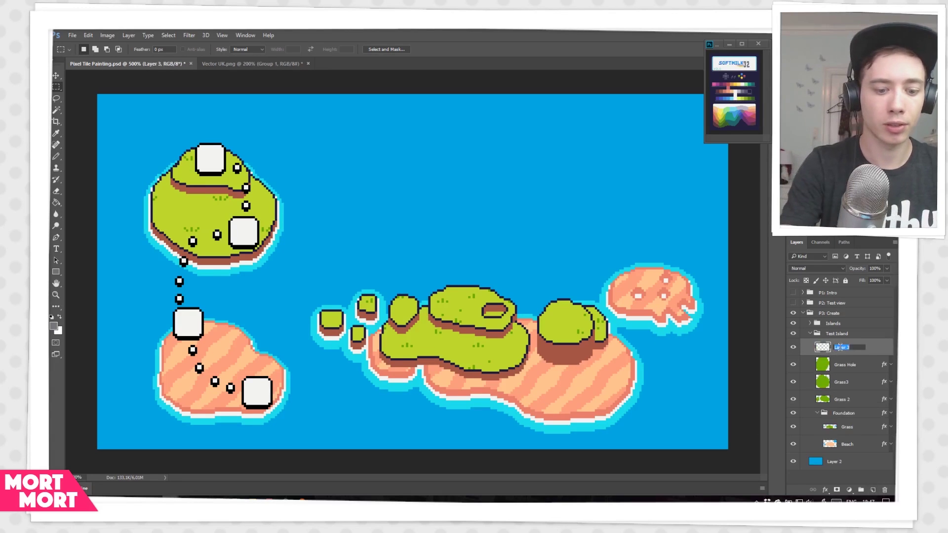
pyautogui.write('ld')
pyautogui.press('Return')
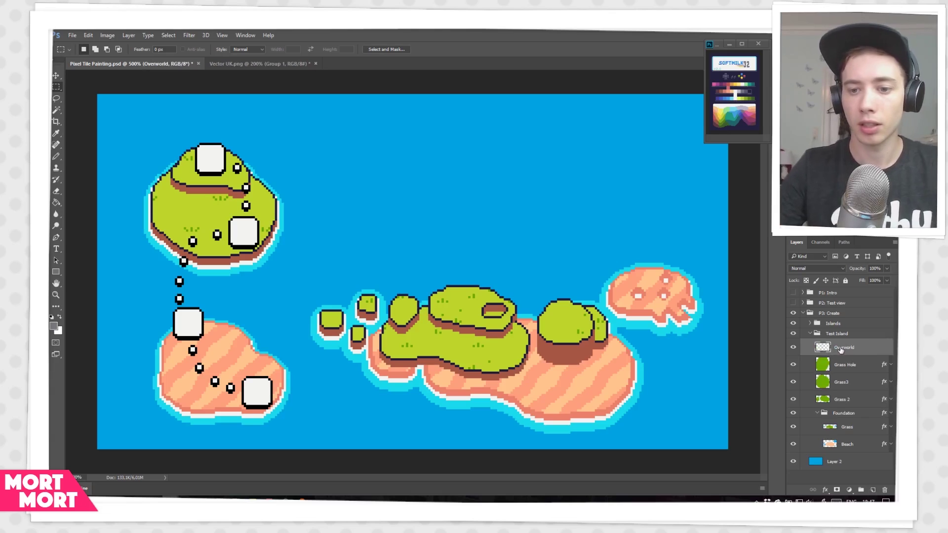
# Draw a black square of about 16 px in the open water on the Overworld layer and erase its corner pixels
pyautogui.moveTo(453, 179); pyautogui.dragTo(488, 213)
pyautogui.press('d')
pyautogui.press('g')
pyautogui.click(482, 198)
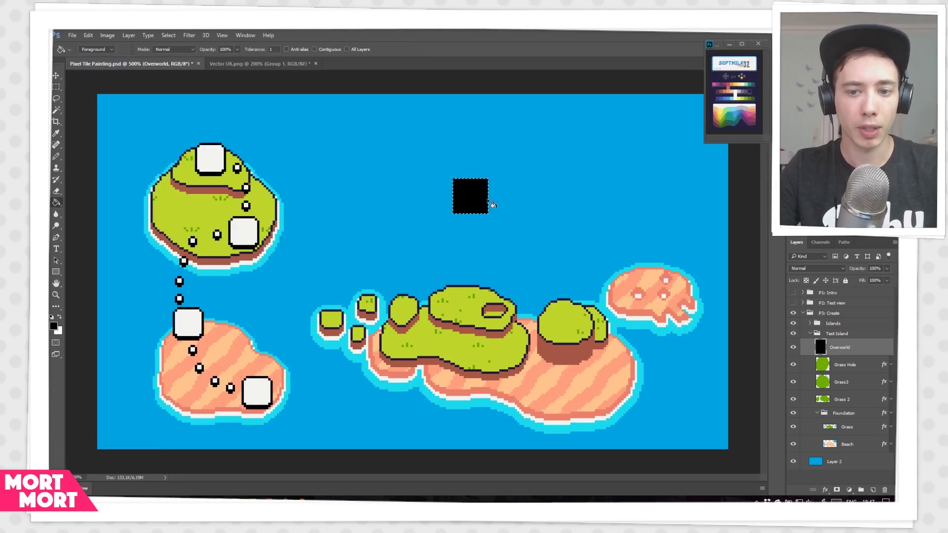
pyautogui.press('e')
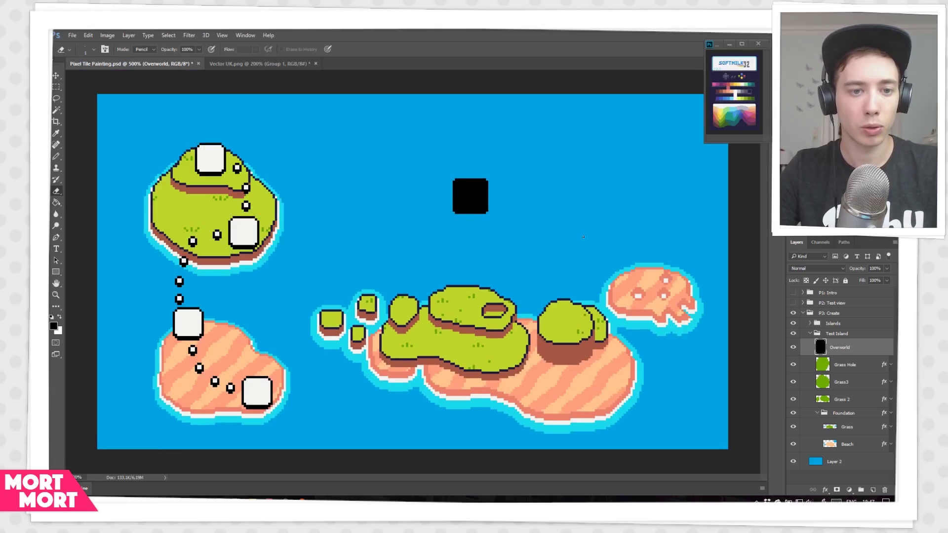
# Select the black rounded square and define it as a brush preset with the suggested name Sampled Brush 2
pyautogui.press('w')
pyautogui.click(470, 196)
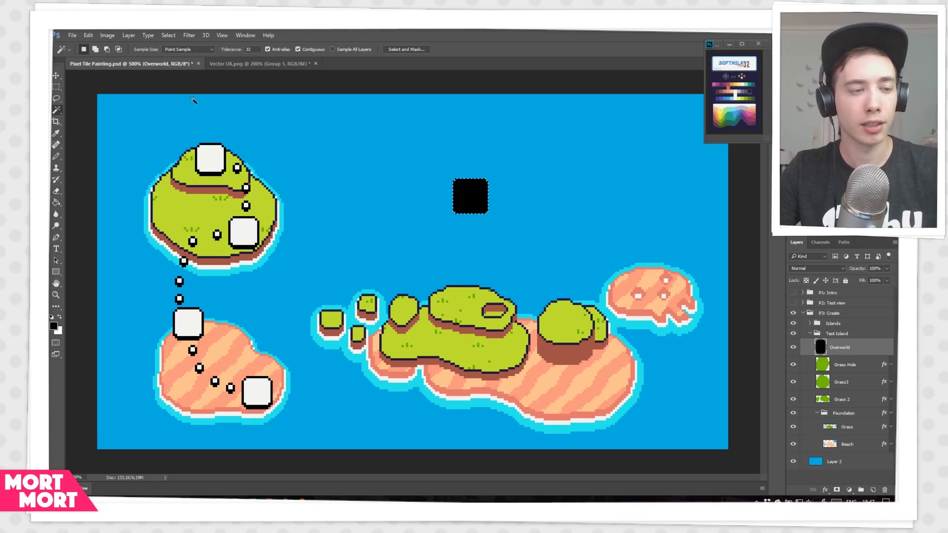
pyautogui.click(88, 35)
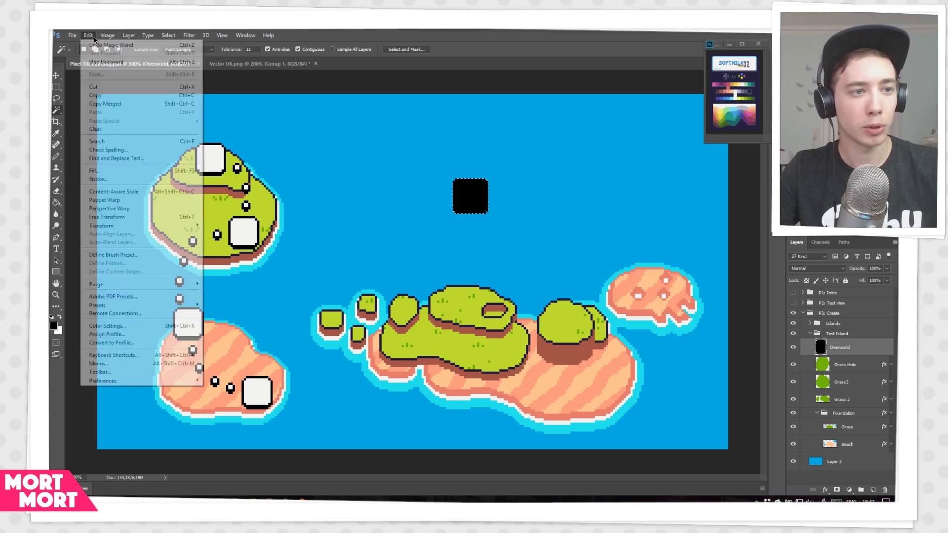
pyautogui.click(139, 256)
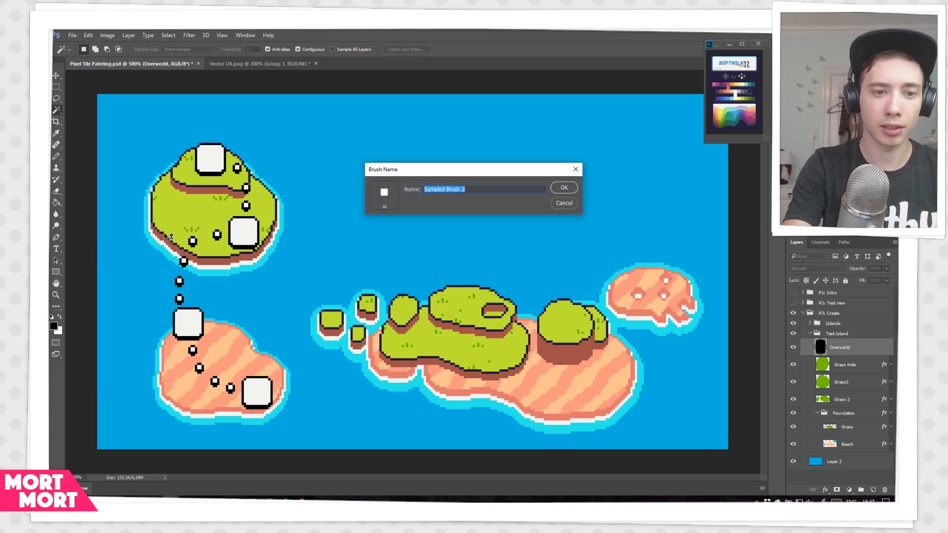
pyautogui.press('Return')
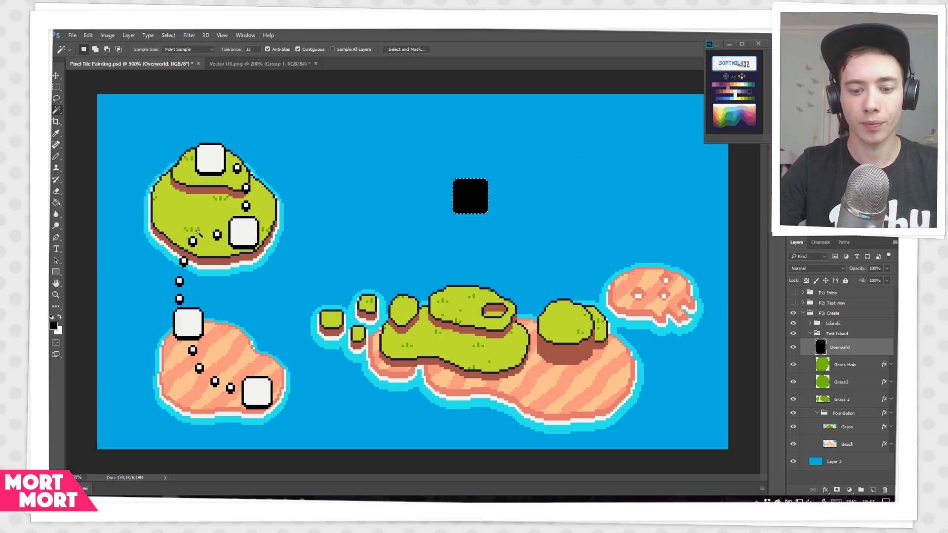
# Clear the black square from the Overworld layer and set up the Pencil with off-white sampled from the palette
pyautogui.press('Delete')
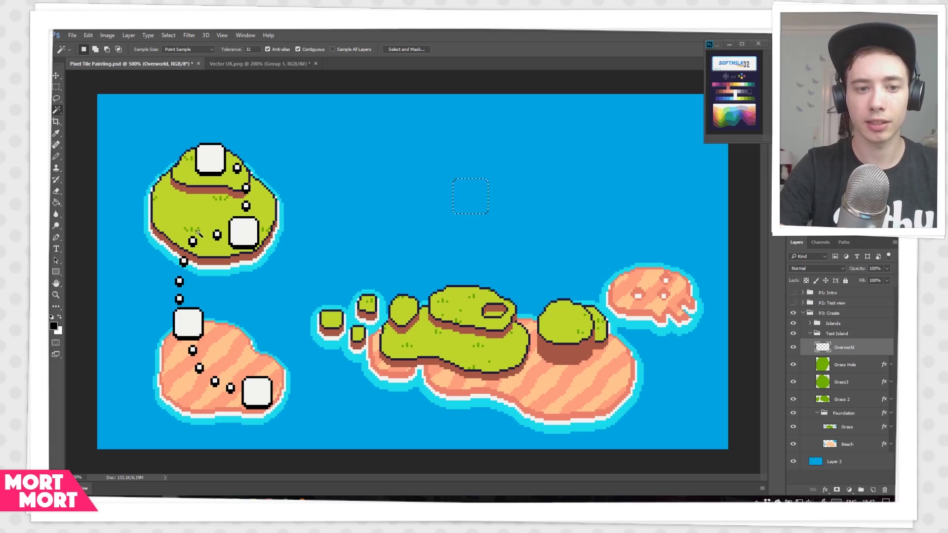
pyautogui.press('g')
pyautogui.keyDown('alt'); pyautogui.click(736, 89); pyautogui.keyUp('alt')
pyautogui.press('b')
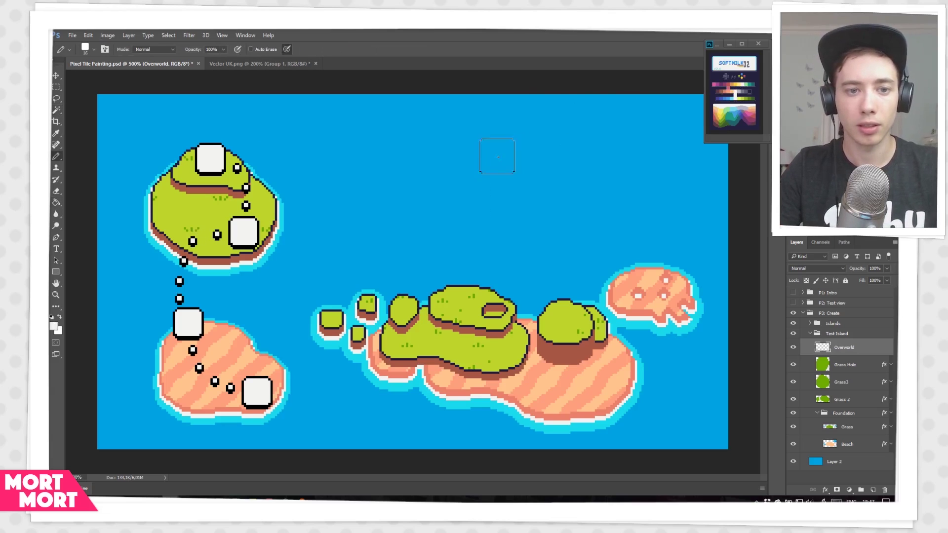
# Try stamping off-white tiles in the open water with the new 16 px brush
pyautogui.rightClick(496, 157)
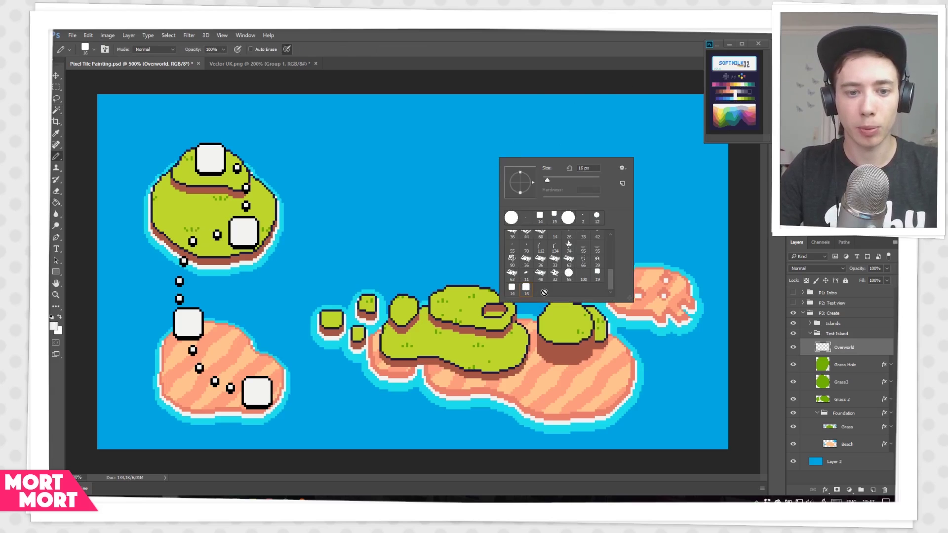
pyautogui.click(423, 225)
pyautogui.click(570, 190)
pyautogui.click(634, 224)
pyautogui.hotkey('ctrl', 'alt', 'z')
pyautogui.hotkey('ctrl', 'alt', 'z')
pyautogui.hotkey('ctrl', 'alt', 'z')
pyautogui.click(430, 198)
pyautogui.click(507, 254)
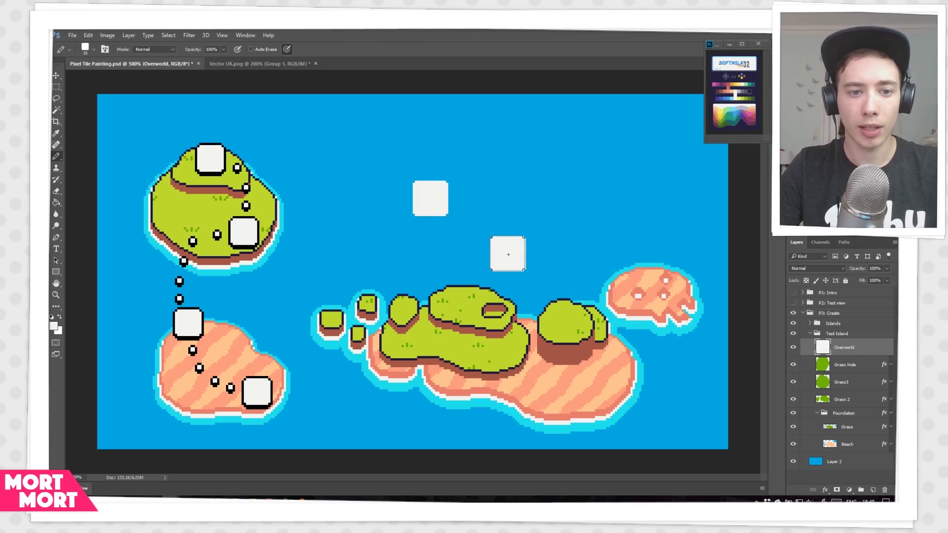
pyautogui.click(606, 186)
pyautogui.hotkey('ctrl', 'alt', 'z')
pyautogui.hotkey('ctrl', 'alt', 'z')
pyautogui.hotkey('ctrl', 'alt', 'z')
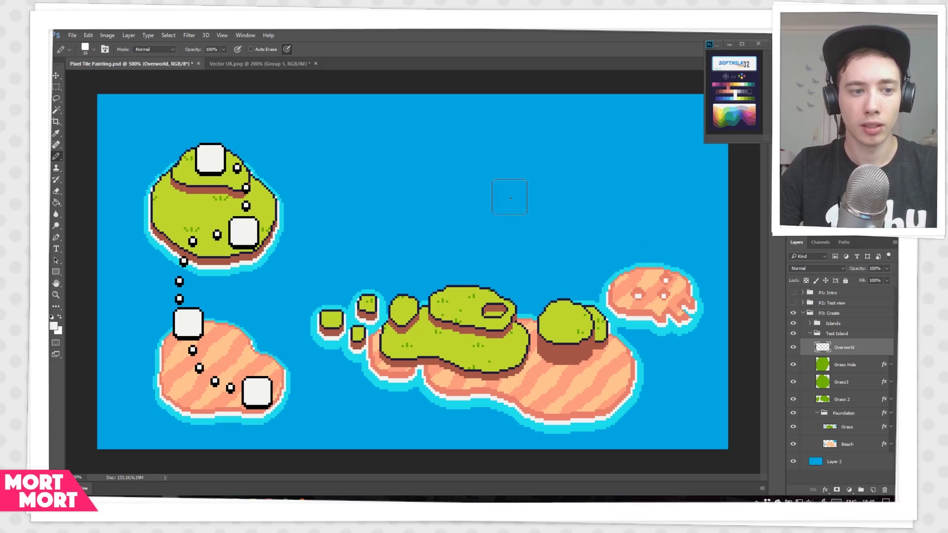
# Try a 14 px off-white tile in the open water, undo it, and stamp one with the smallest rounded-square brush preset
pyautogui.rightClick(511, 196)
pyautogui.click(612, 314)
pyautogui.click(443, 207)
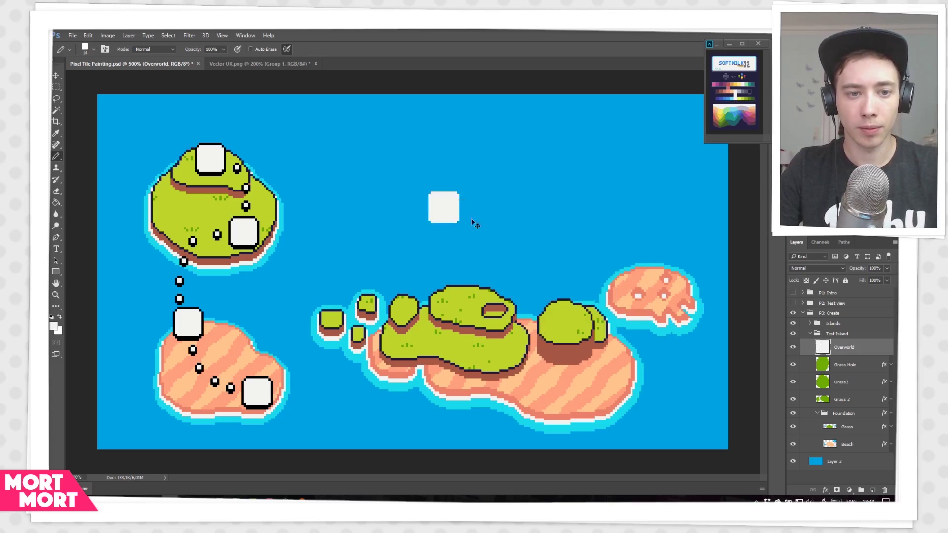
pyautogui.hotkey('ctrl', 'alt', 'z')
pyautogui.click(449, 196)
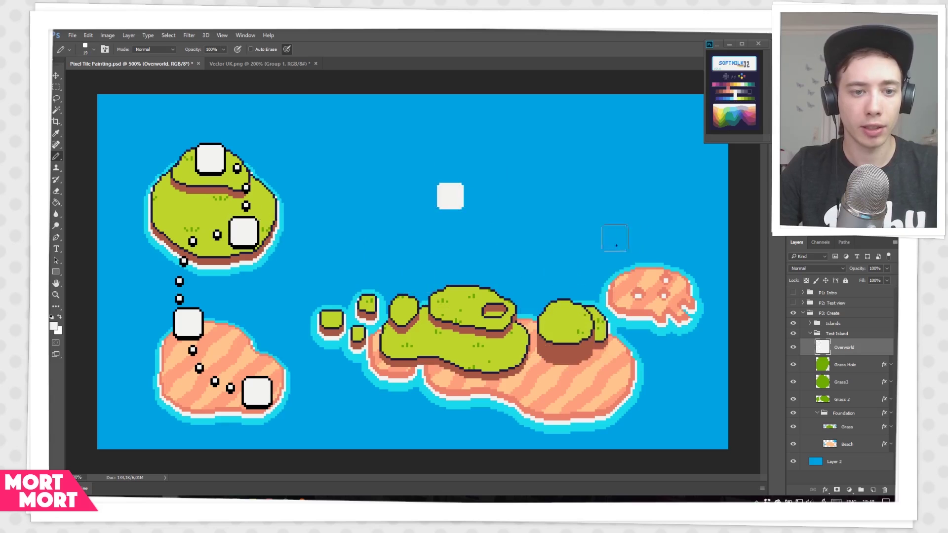
# Stamp two 2 px round dots beside the sample tile and move the Overworld samples closer to the test islands
pyautogui.rightClick(512, 207)
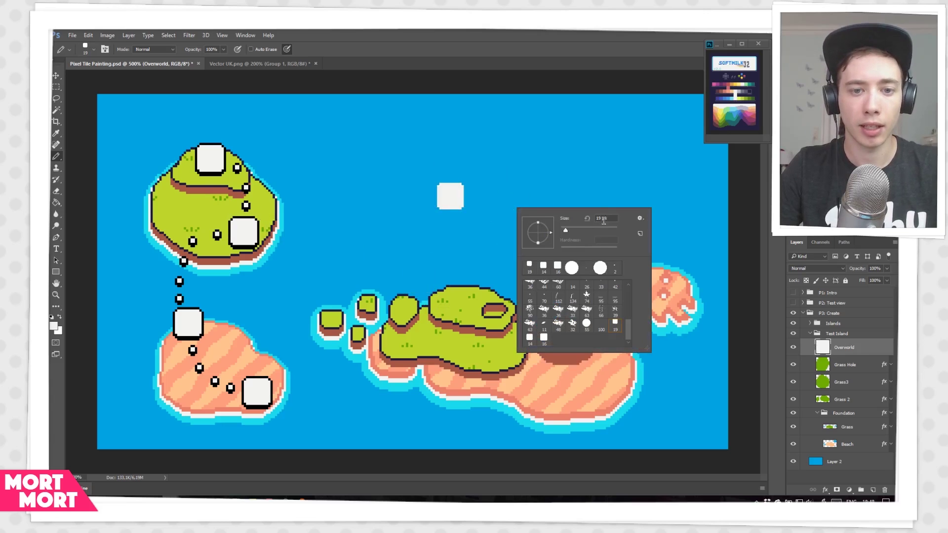
pyautogui.click(571, 269)
pyautogui.write('2')
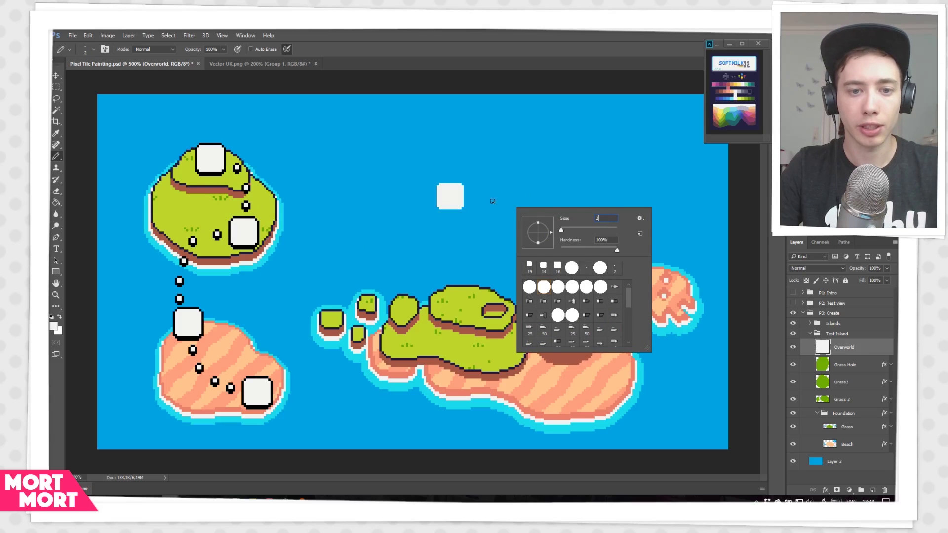
pyautogui.press('Return')
pyautogui.click(481, 196)
pyautogui.click(505, 195)
pyautogui.press('v')
pyautogui.moveTo(553, 215)
pyautogui.mouseDown()
pyautogui.moveTo(641, 254)
pyautogui.moveTo(624, 265)
pyautogui.mouseUp()
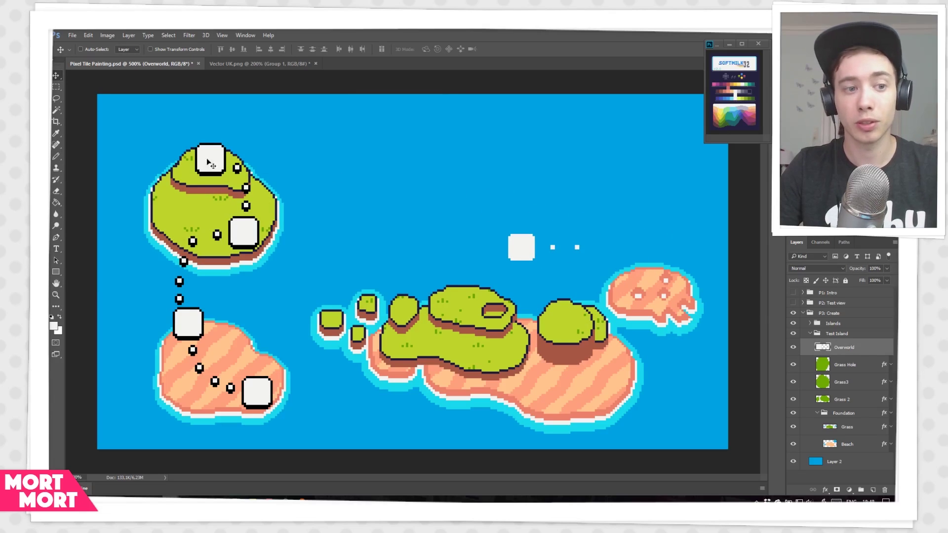
# Add a Drop Shadow to the Overworld layer with Normal blend mode, 100% opacity and dark navy #23213d sampled from the palette
pyautogui.doubleClick(874, 349)
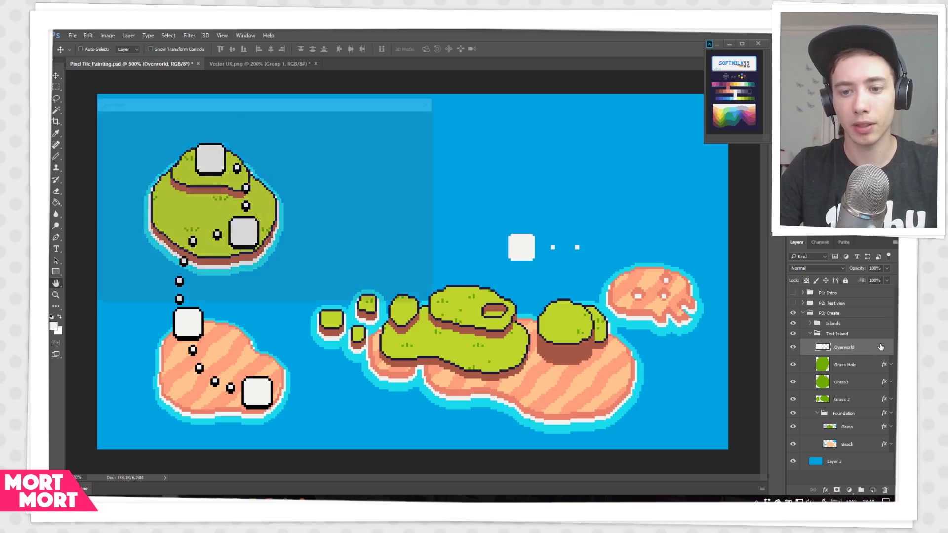
pyautogui.click(147, 279)
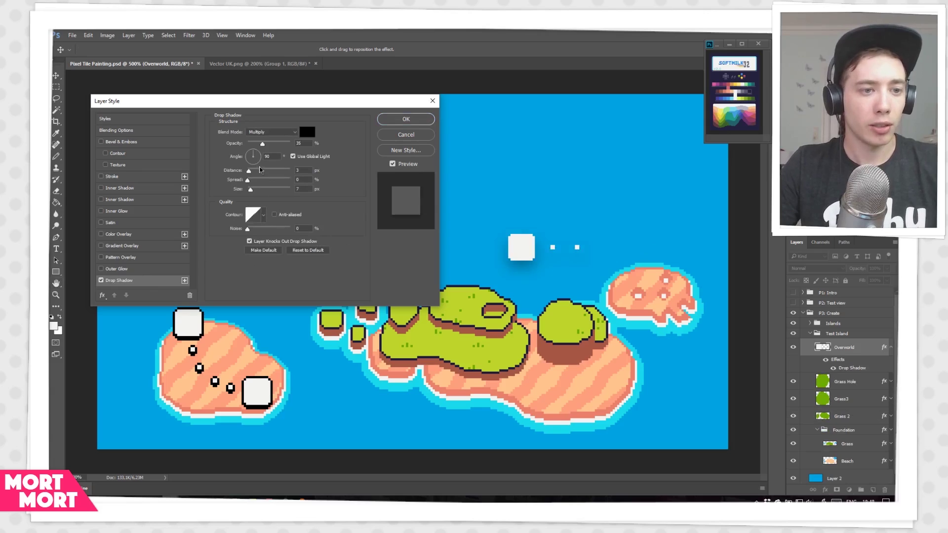
pyautogui.click(272, 132)
pyautogui.click(272, 140)
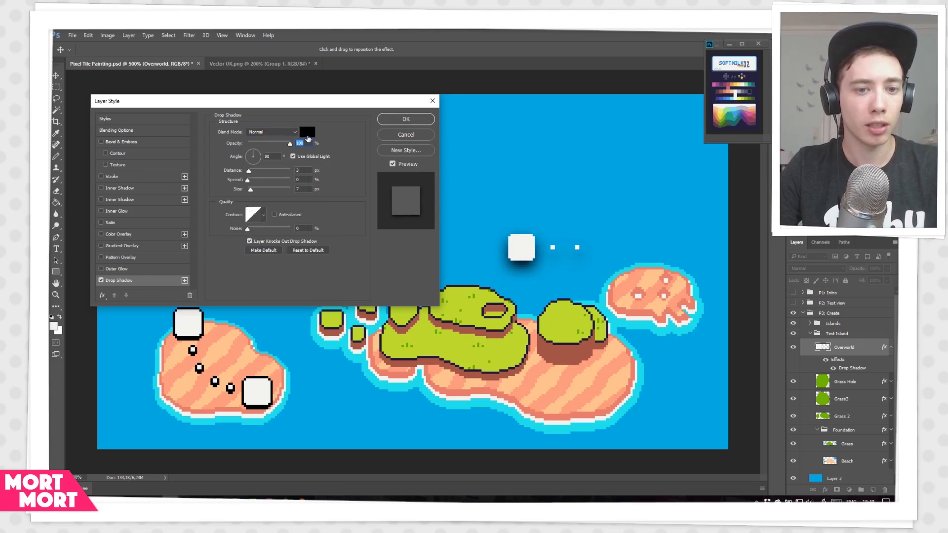
pyautogui.click(307, 133)
pyautogui.click(716, 95)
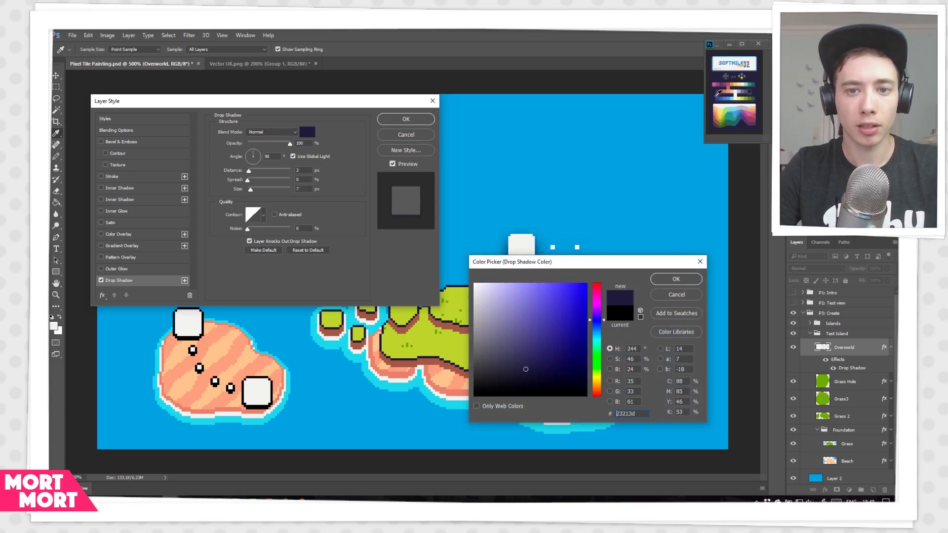
pyautogui.click(663, 280)
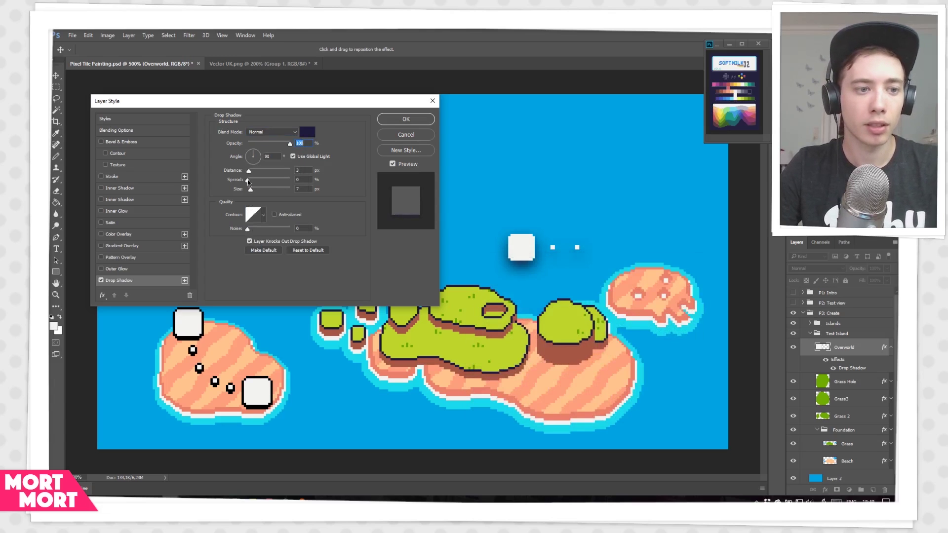
# Set the drop shadow's spread to 100%, distance to 0 px and size to 1 px, with a solid flat contour
pyautogui.moveTo(248, 180); pyautogui.dragTo(316, 182)
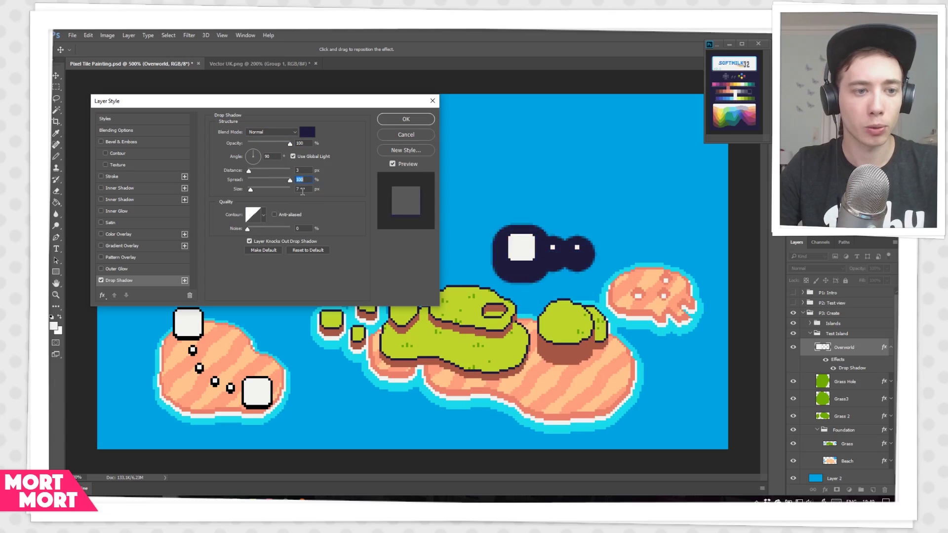
pyautogui.click(264, 218)
pyautogui.click(243, 267)
pyautogui.click(340, 201)
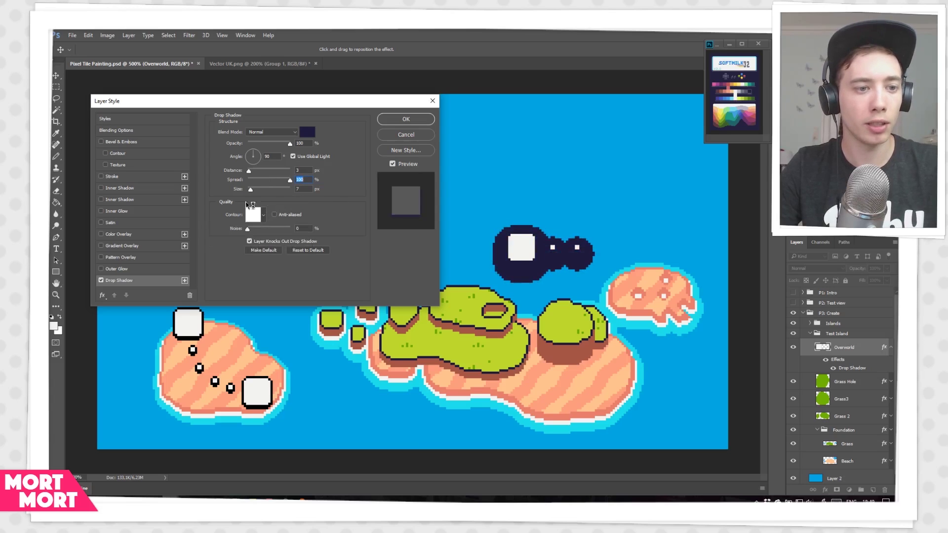
pyautogui.click(302, 170)
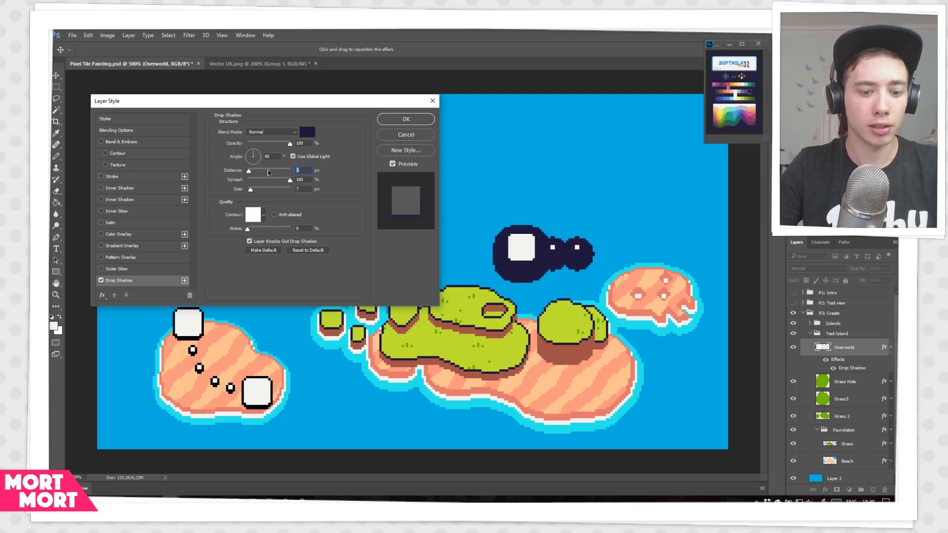
pyautogui.write('0')
pyautogui.press('Tab')
pyautogui.press('Tab')
pyautogui.write('1')
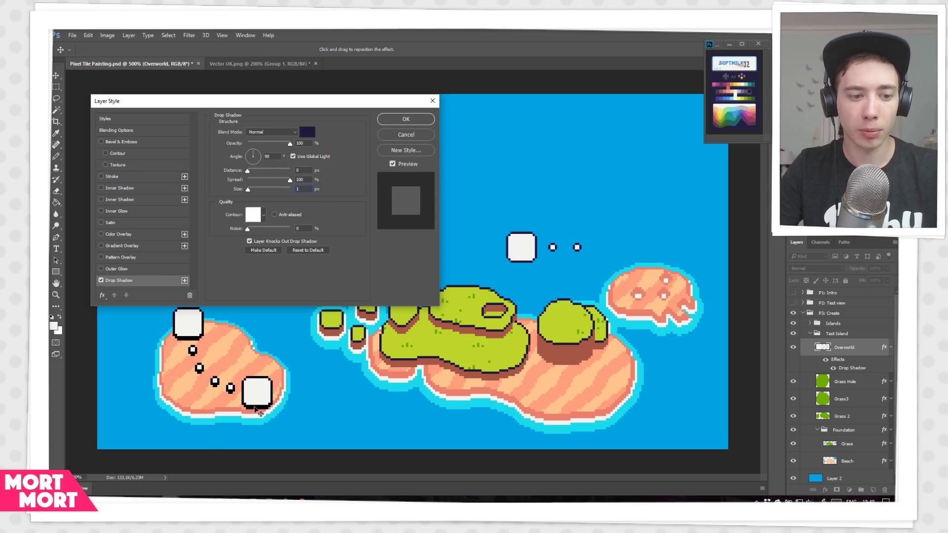
# Duplicate the drop shadow, set the lower copy's distance to 1 px and apply the layer style
pyautogui.click(185, 280)
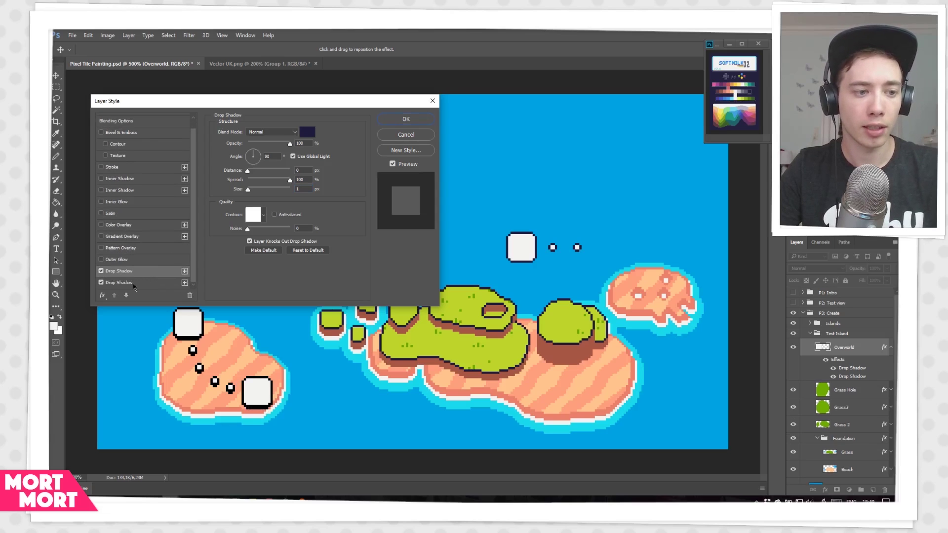
pyautogui.click(133, 285)
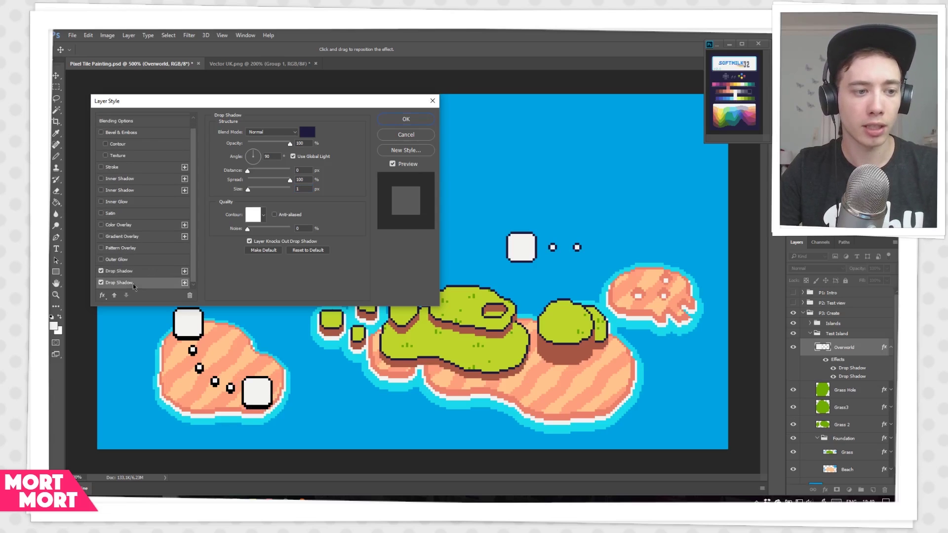
pyautogui.click(305, 171)
pyautogui.press('Up')
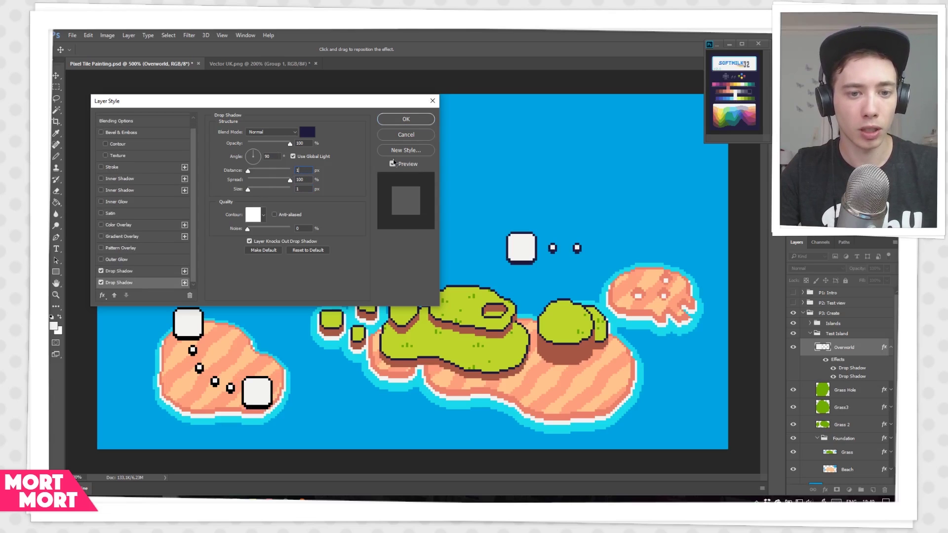
pyautogui.click(401, 120)
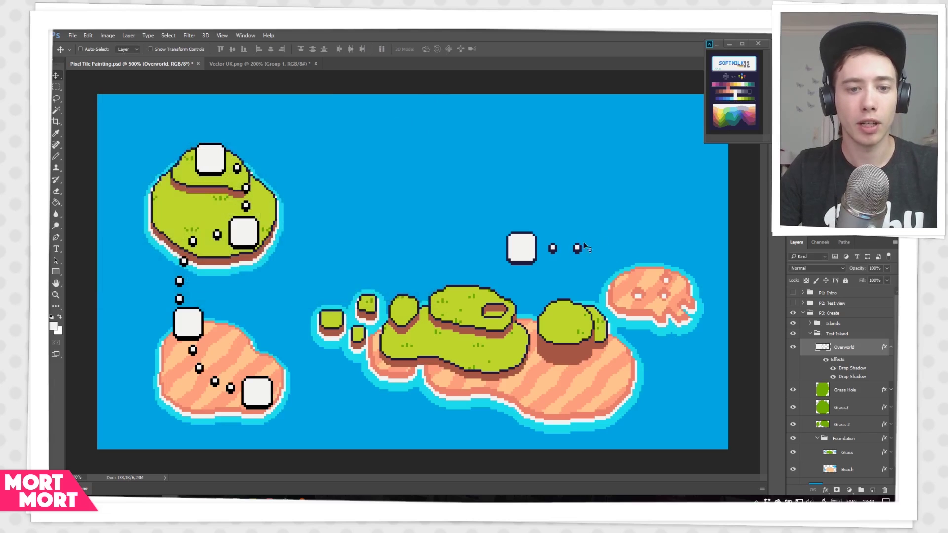
# Switch the Pencil to the smallest rounded-square brush, try a tile on the main island's grass and undo it
pyautogui.press('b')
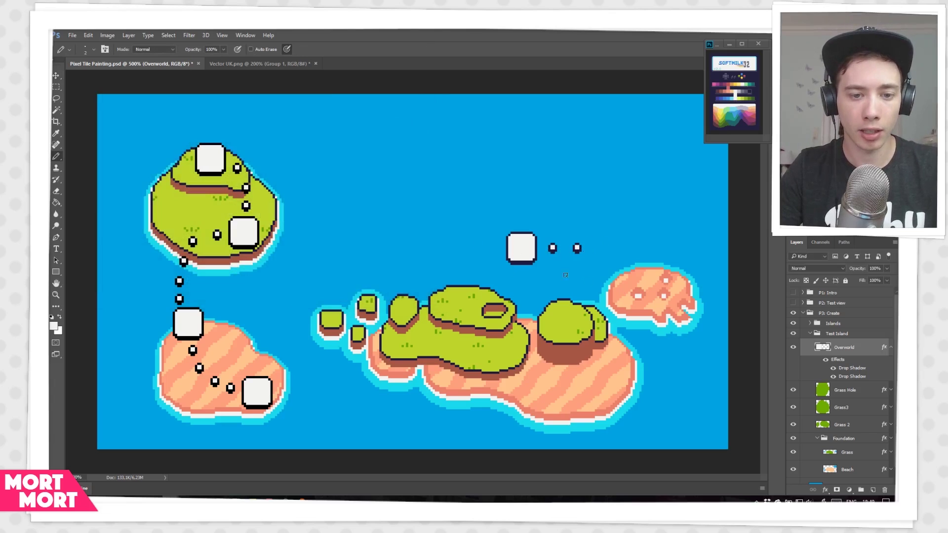
pyautogui.rightClick(454, 235)
pyautogui.scroll(-3, 518, 331)
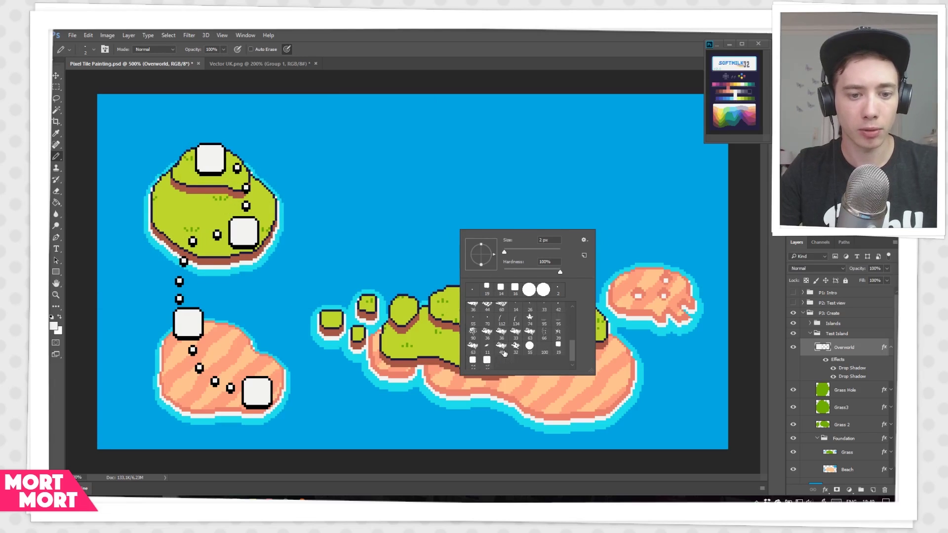
pyautogui.click(560, 349)
pyautogui.click(552, 188)
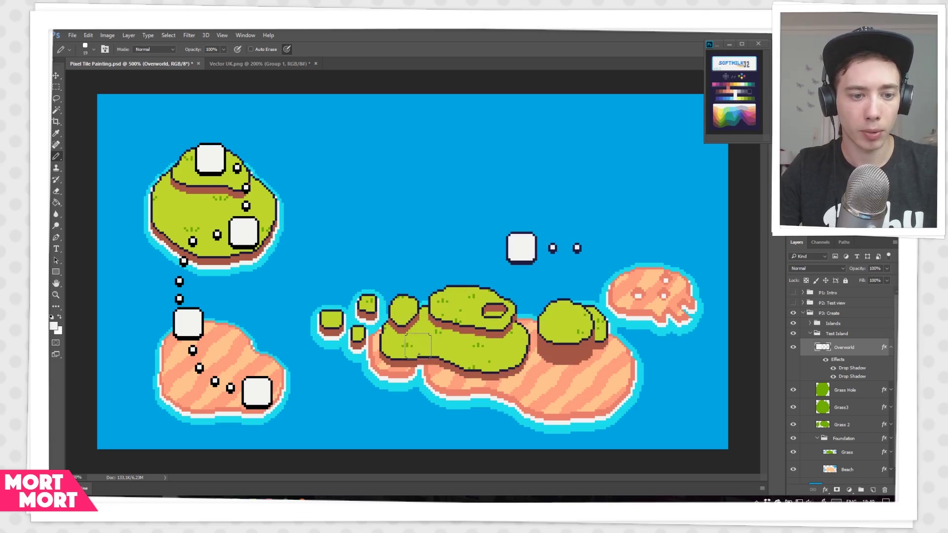
pyautogui.moveTo(396, 351); pyautogui.dragTo(429, 357)
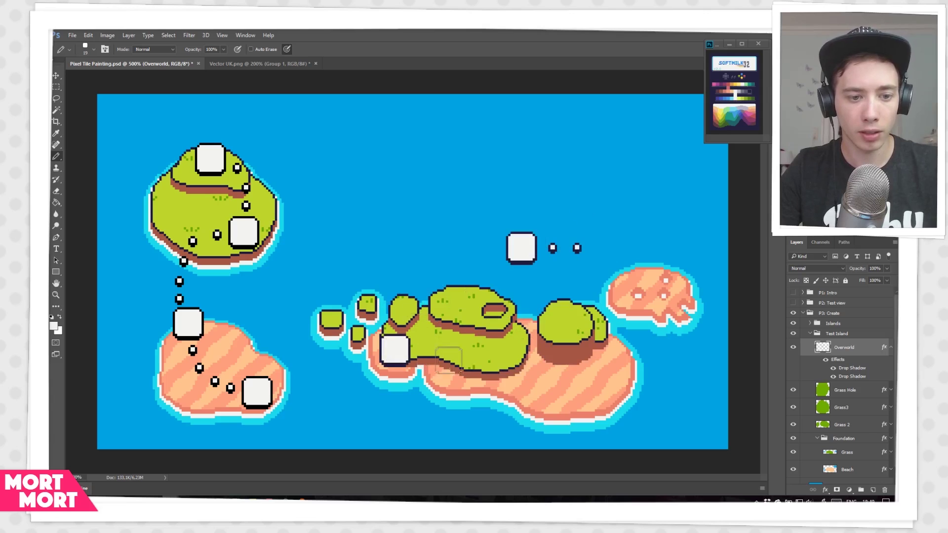
pyautogui.hotkey('ctrl', 'z')
# Stamp six level tiles across the small islets, the main island's grass, sand and round hill, and the small sand island
pyautogui.click(355, 315)
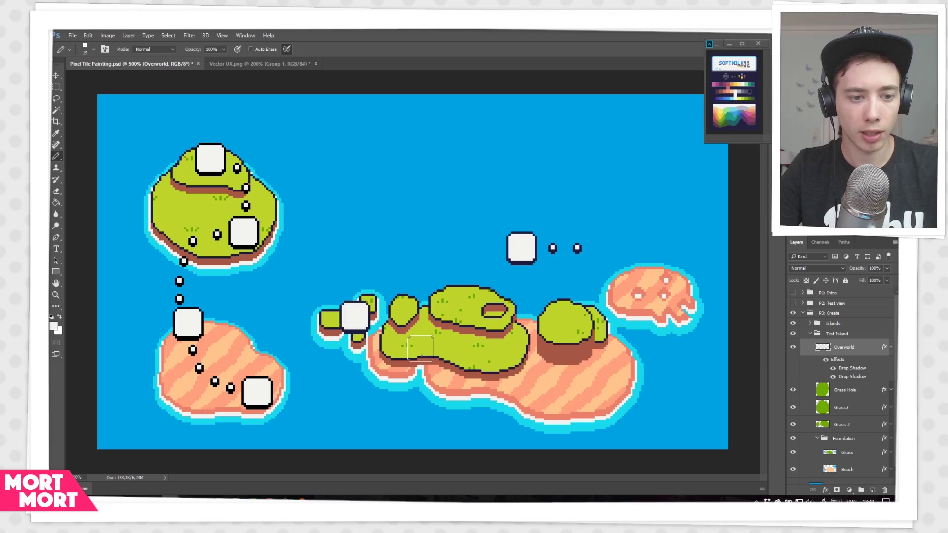
pyautogui.click(421, 349)
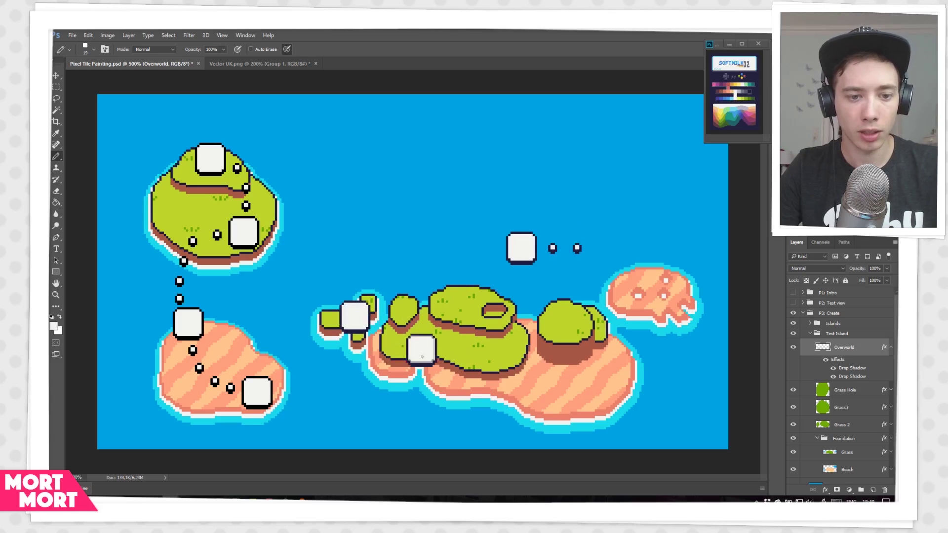
pyautogui.click(501, 363)
pyautogui.click(562, 392)
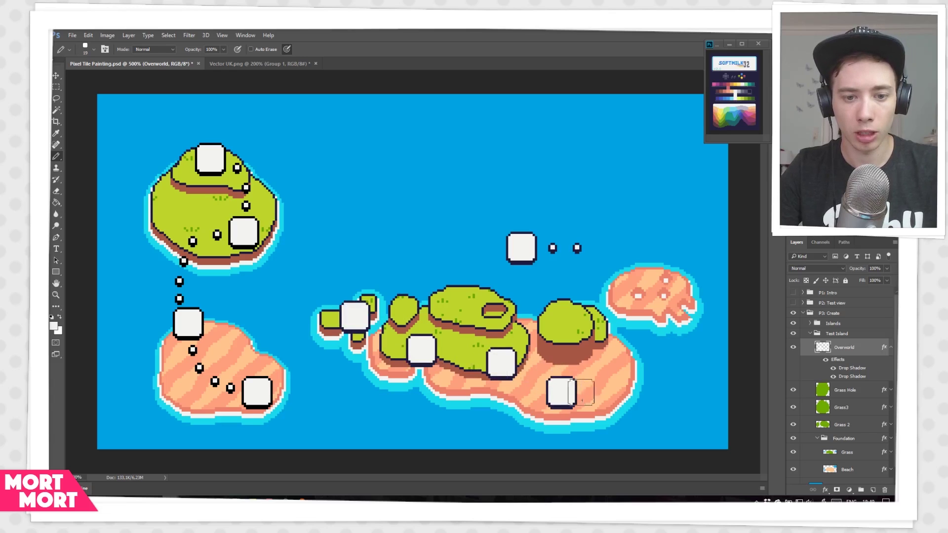
pyautogui.click(563, 312)
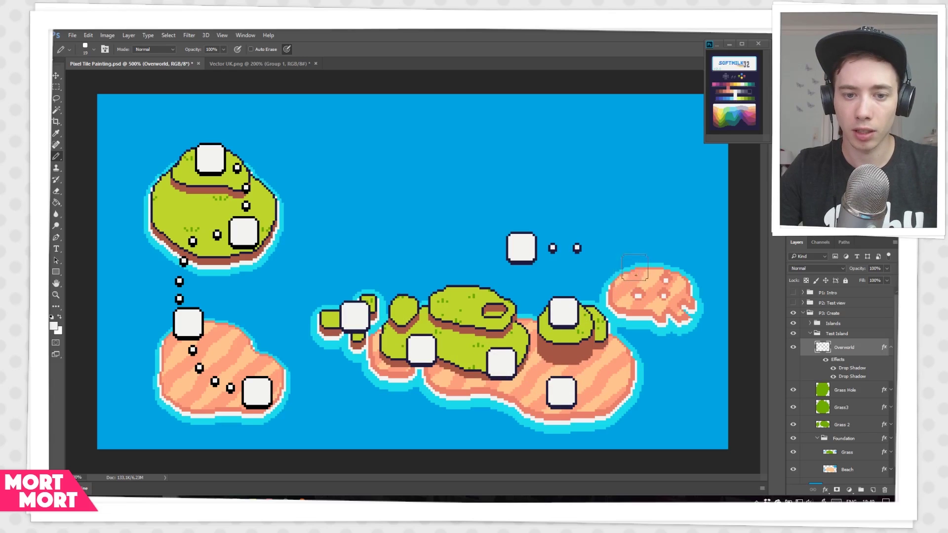
pyautogui.click(637, 265)
# Select the sample tile and two dots in the open water and delete them from the Overworld layer
pyautogui.press('m')
pyautogui.moveTo(596, 221); pyautogui.dragTo(492, 276)
pyautogui.press('Delete')
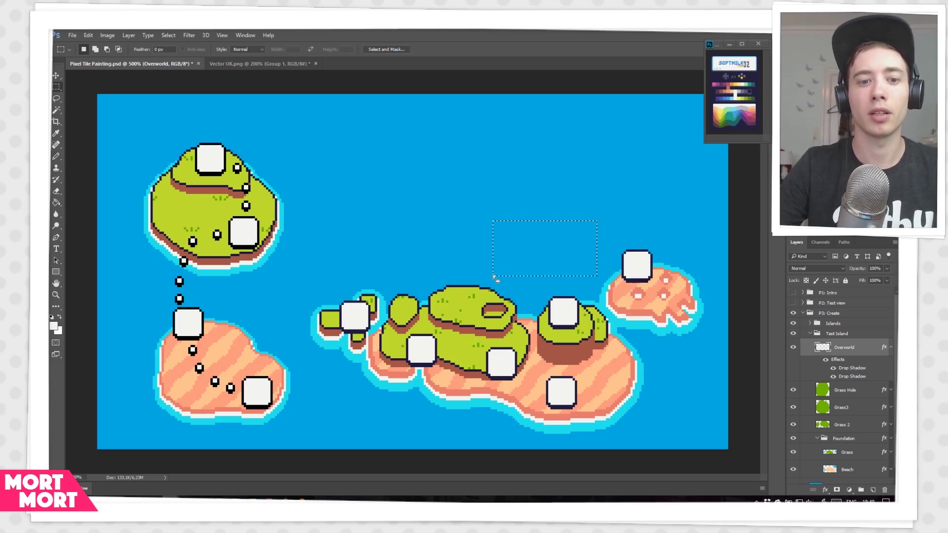
# Set the Pencil to a hard round brush with a size of 2 px
pyautogui.press('b')
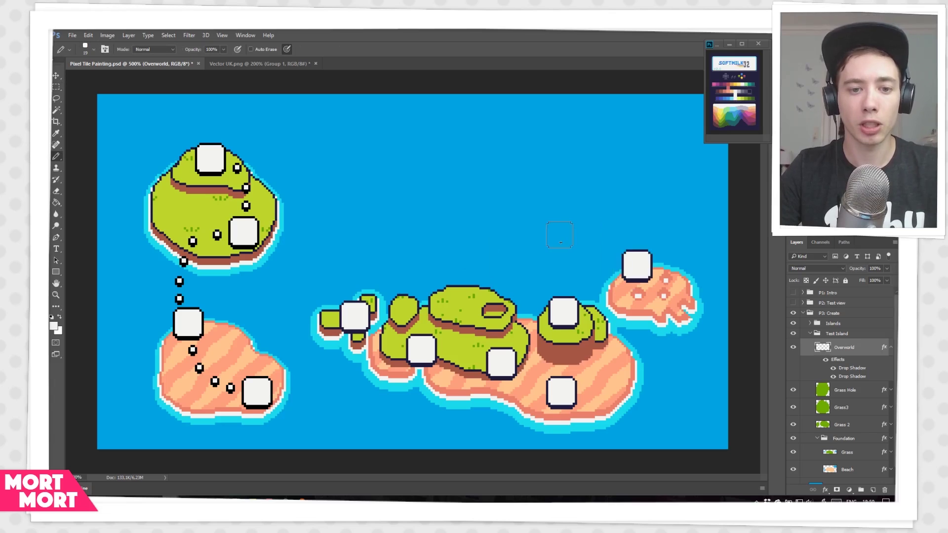
pyautogui.rightClick(553, 240)
pyautogui.click(623, 299)
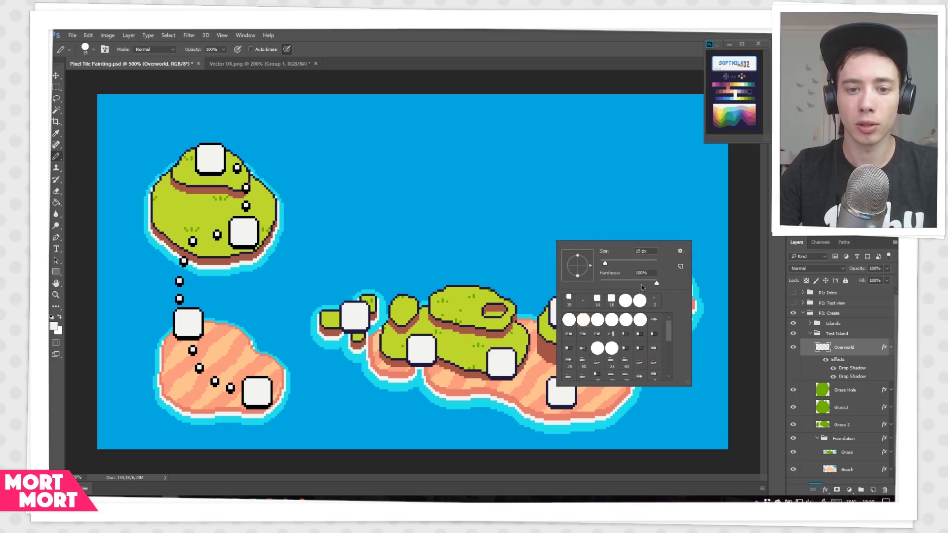
pyautogui.write('2')
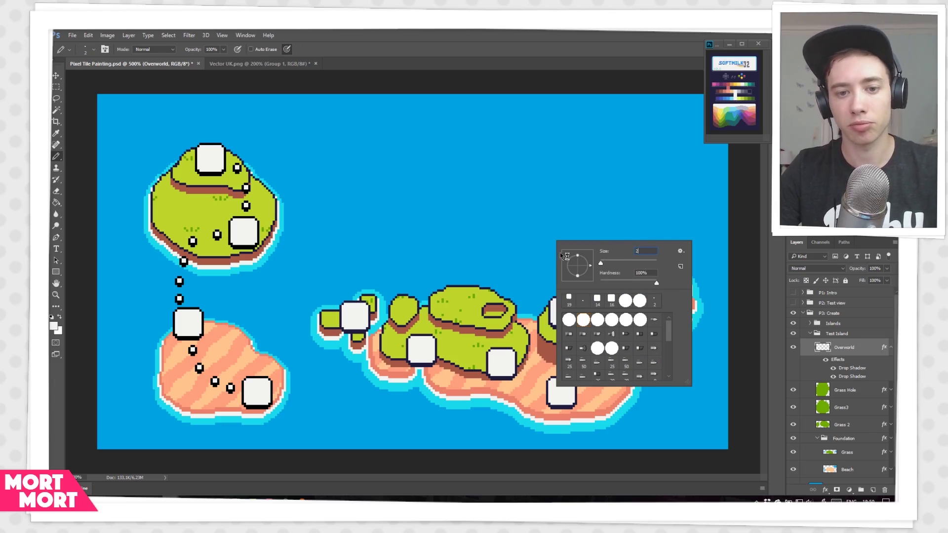
pyautogui.press('Return')
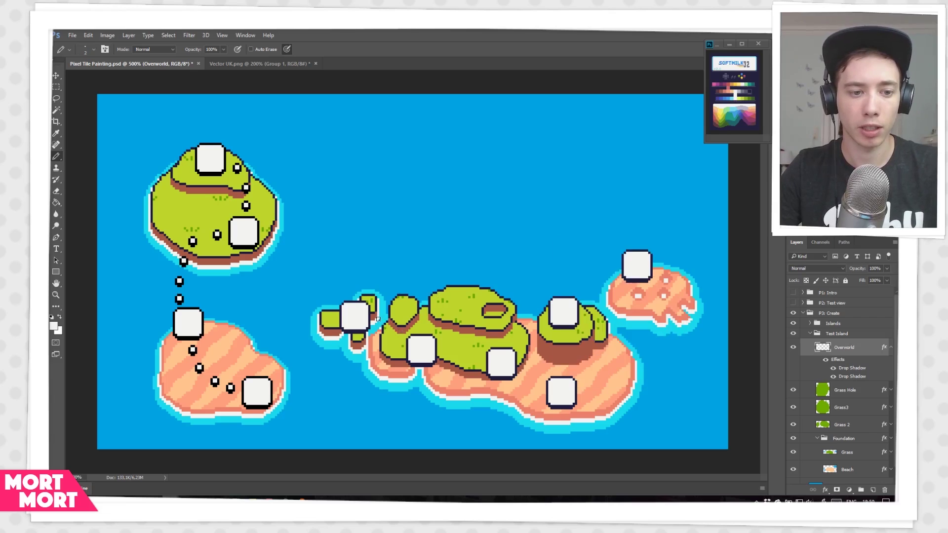